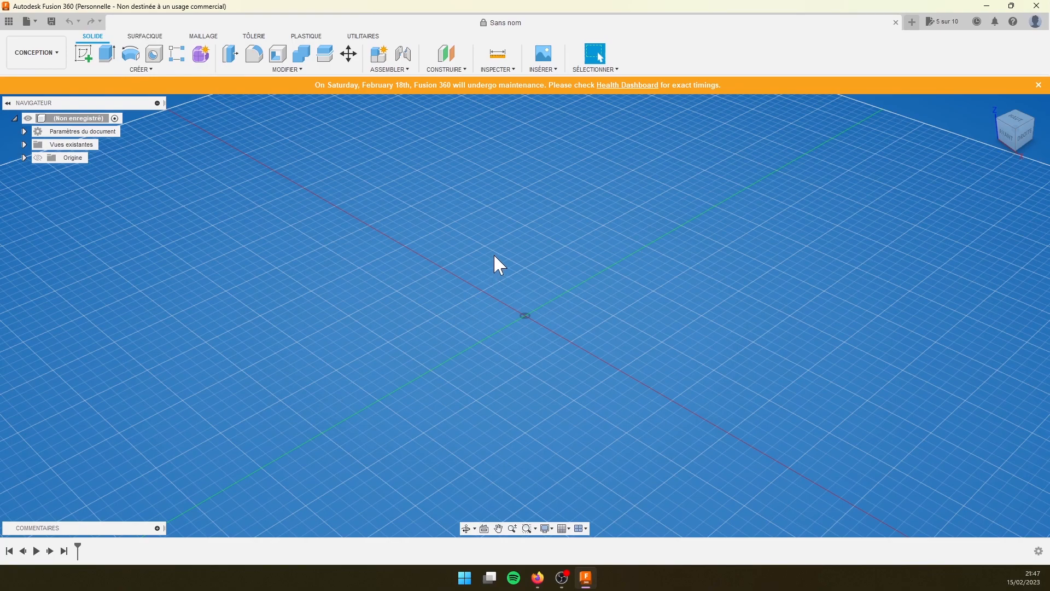
Insert the SVG file Peugeot_2021_Logo.svg from the computer onto the horizontal origin plane.
{"action": "left_click", "coordinate": [550, 69]}
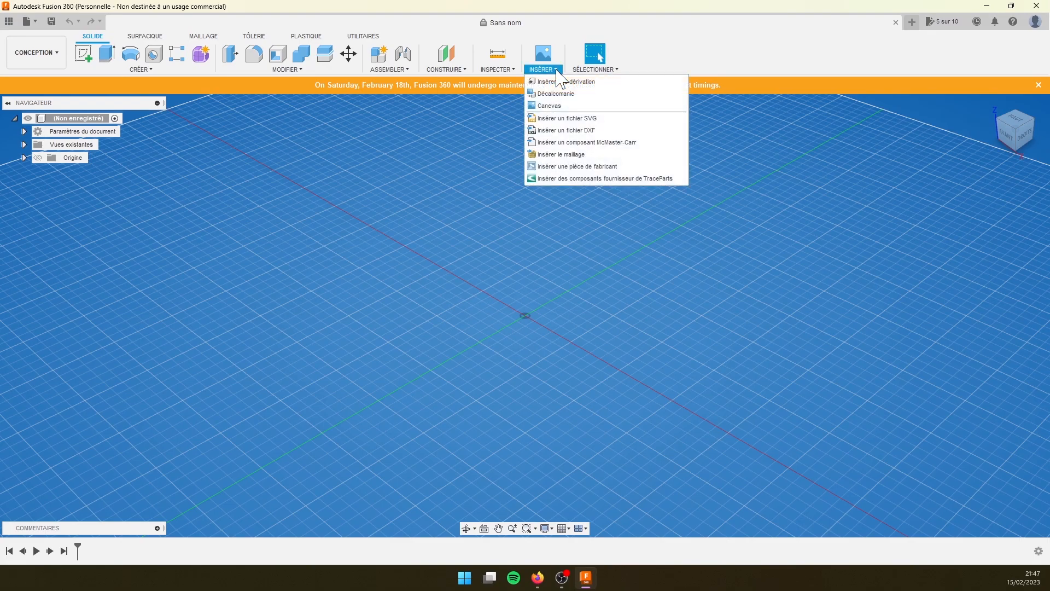
{"action": "left_click", "coordinate": [579, 117]}
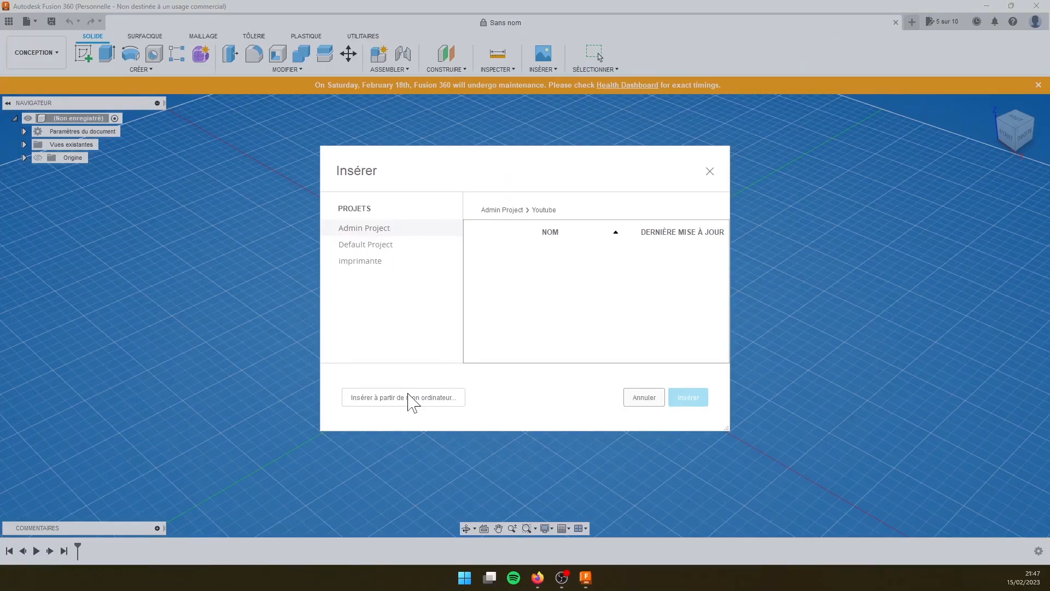
{"action": "left_click", "coordinate": [409, 396]}
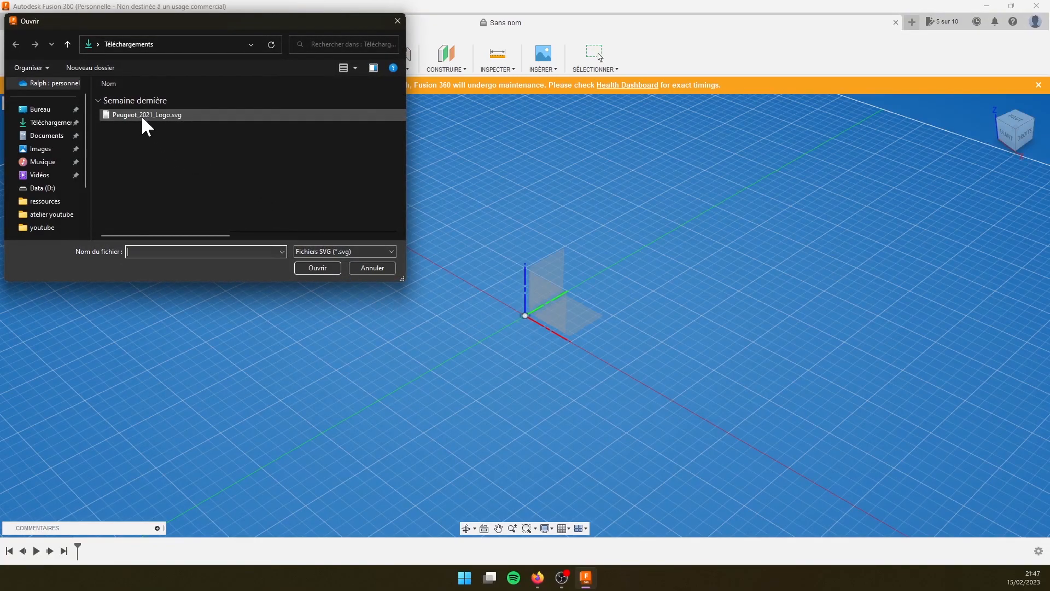
{"action": "left_click", "coordinate": [145, 122]}
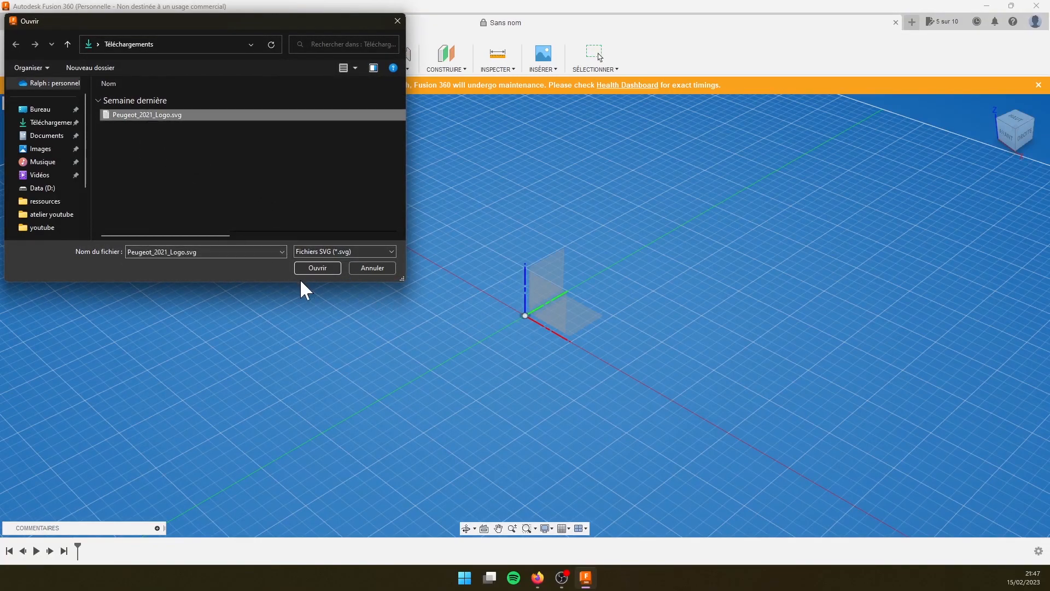
{"action": "left_click", "coordinate": [317, 268]}
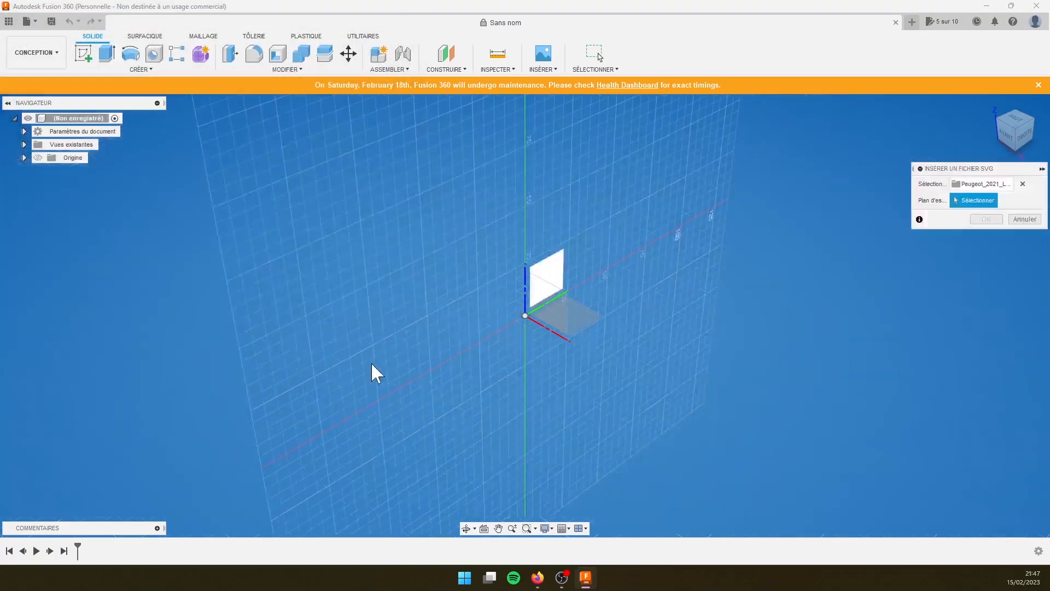
{"action": "left_click", "coordinate": [575, 323]}
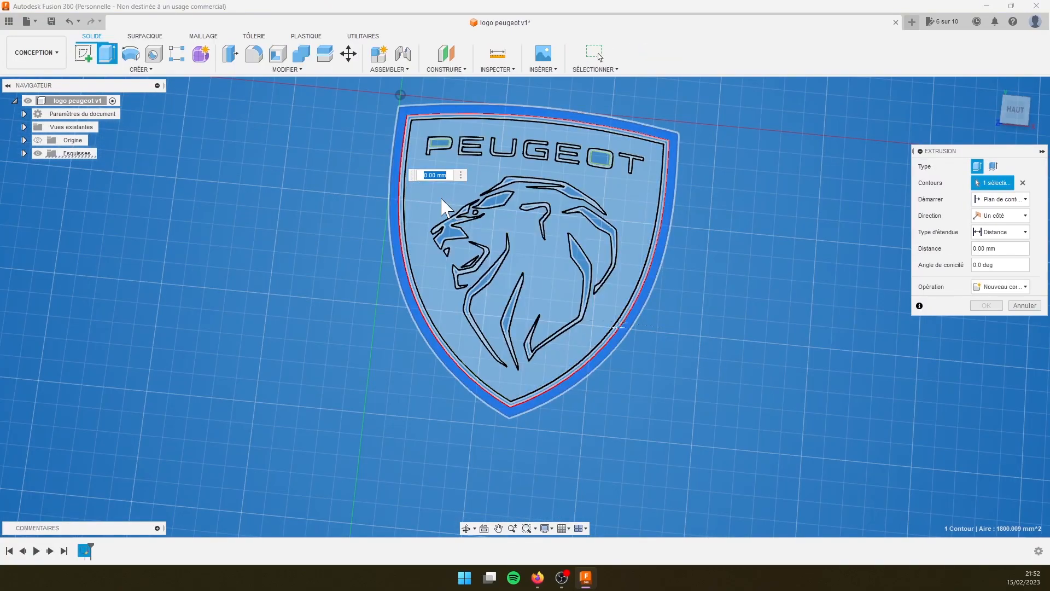
Extrude the shield's outer border, inner background and the counters of the P and O 6 mm as a new body.
{"action": "left_click", "coordinate": [442, 173]}
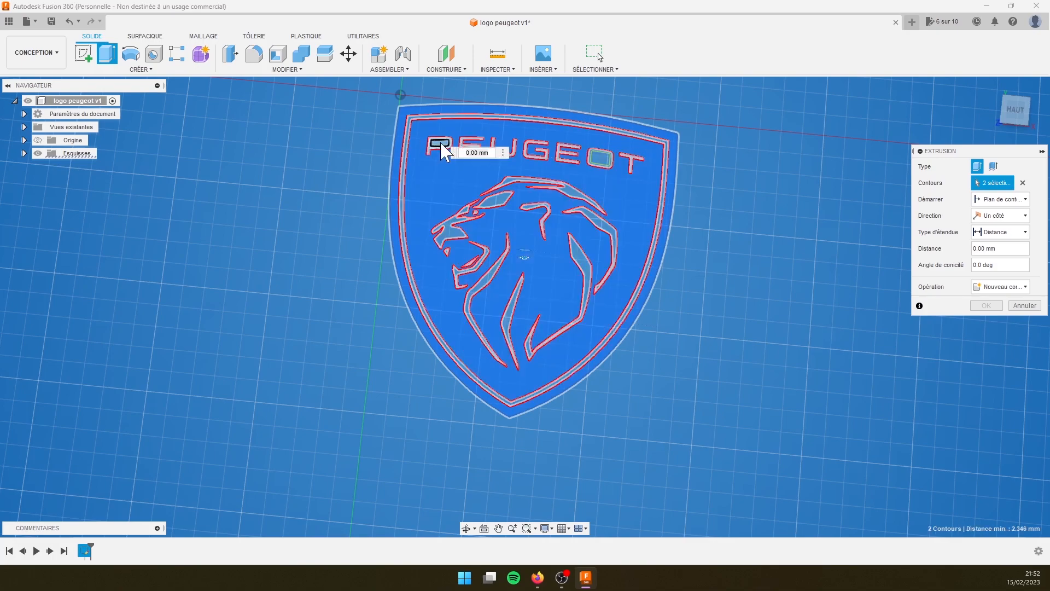
{"action": "left_click", "coordinate": [442, 144]}
{"action": "left_click", "coordinate": [602, 160]}
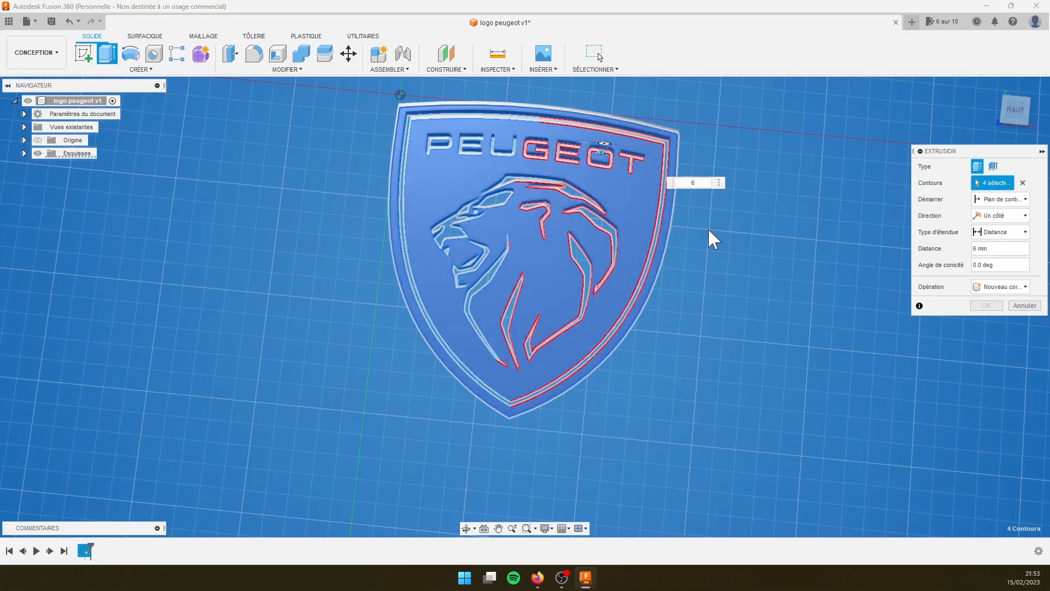
{"action": "key", "text": "Return"}
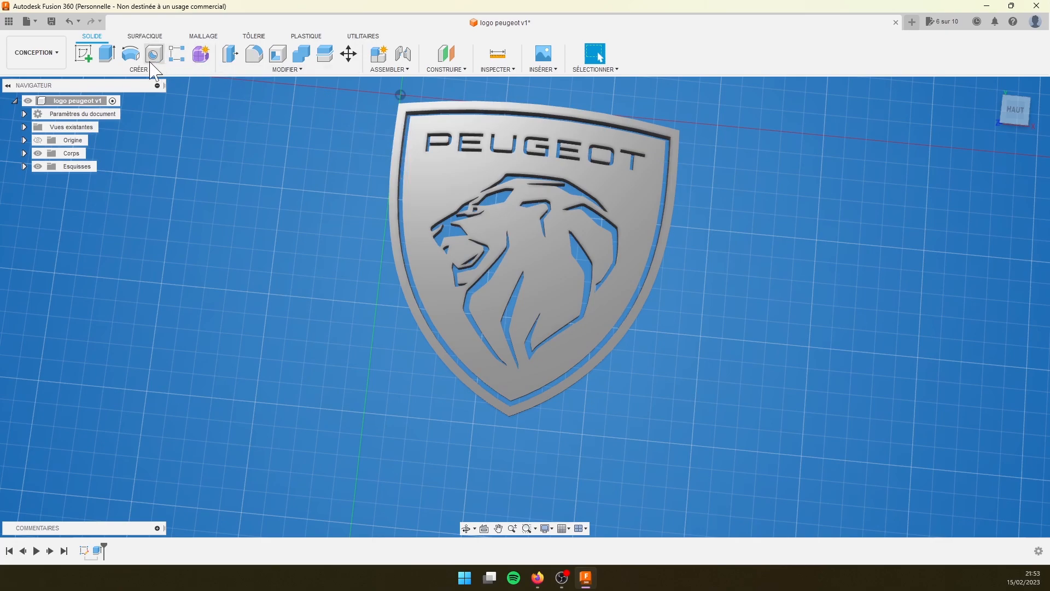
Insert Peugeot_2021_Logo.svg from the computer a second time, on the horizontal plane over the extruded shield.
{"action": "left_click", "coordinate": [543, 69]}
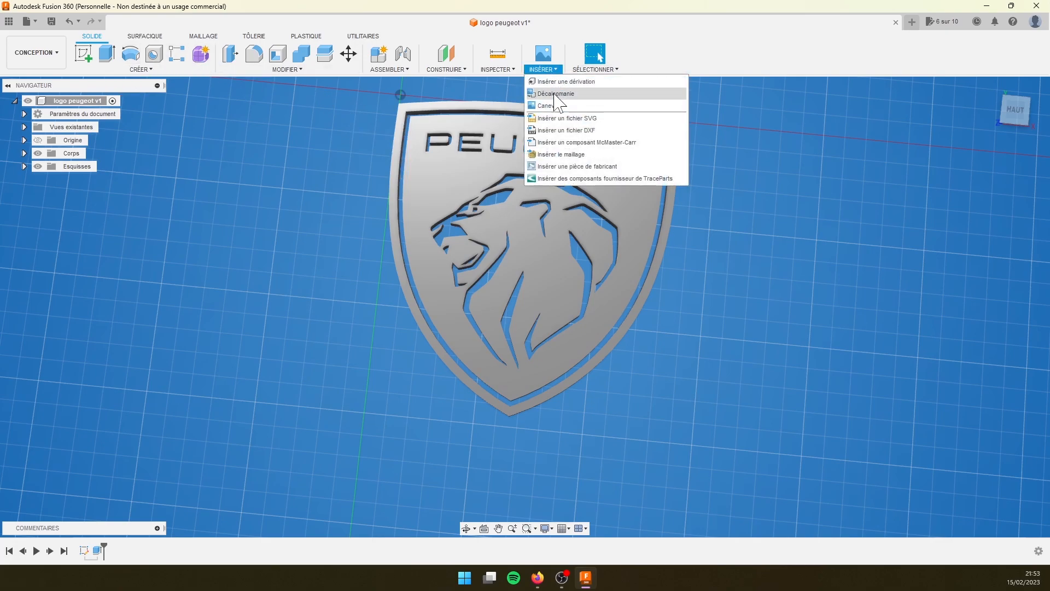
{"action": "left_click", "coordinate": [565, 119]}
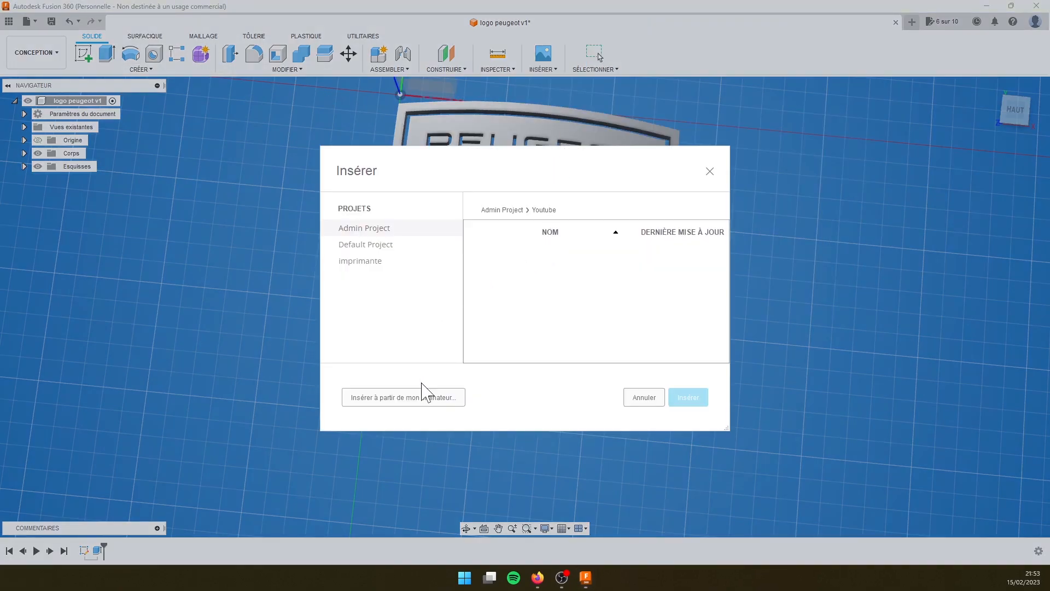
{"action": "left_click", "coordinate": [425, 396]}
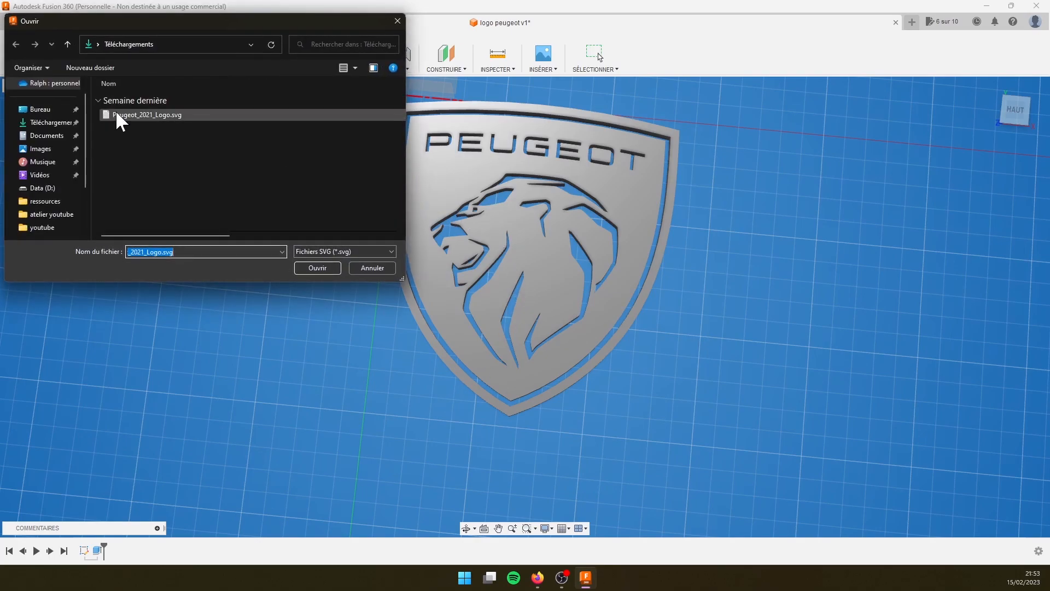
{"action": "left_click", "coordinate": [117, 115]}
{"action": "left_click", "coordinate": [311, 269]}
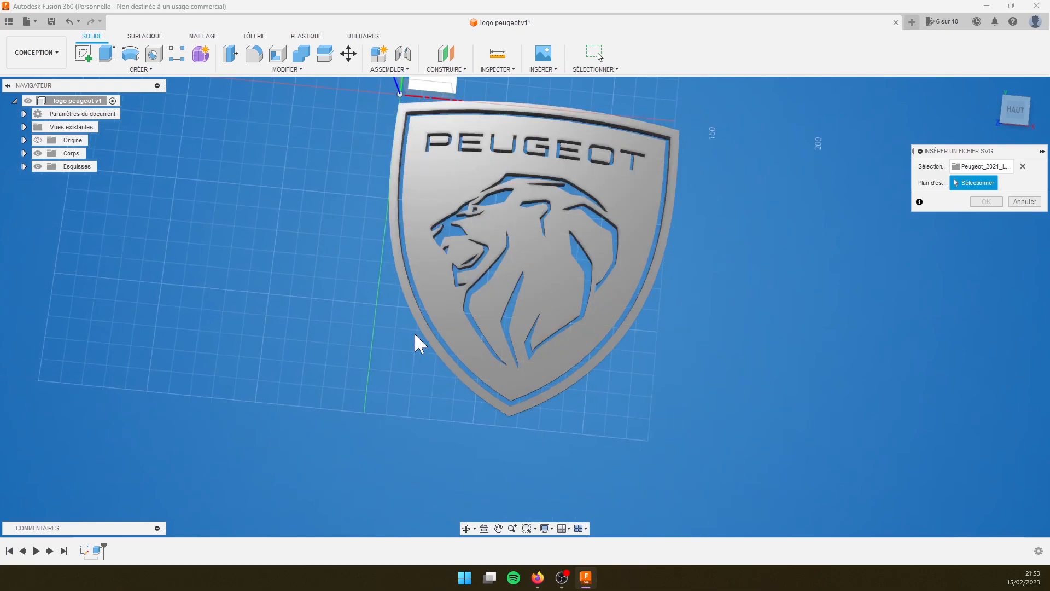
{"action": "left_click", "coordinate": [411, 372]}
Extrude the narrow ring contour between the shield's border and inner background 3 mm, joined to the existing body.
{"action": "scroll", "coordinate": [485, 295], "scroll_direction": "up", "scroll_amount": 6}
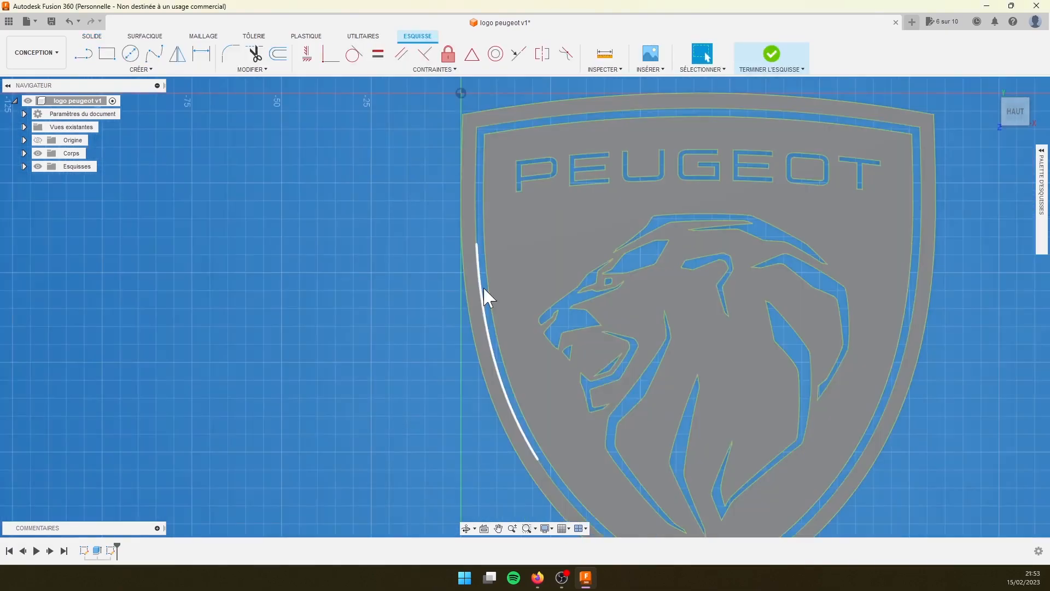
{"action": "scroll", "coordinate": [488, 293], "scroll_direction": "up", "scroll_amount": 2}
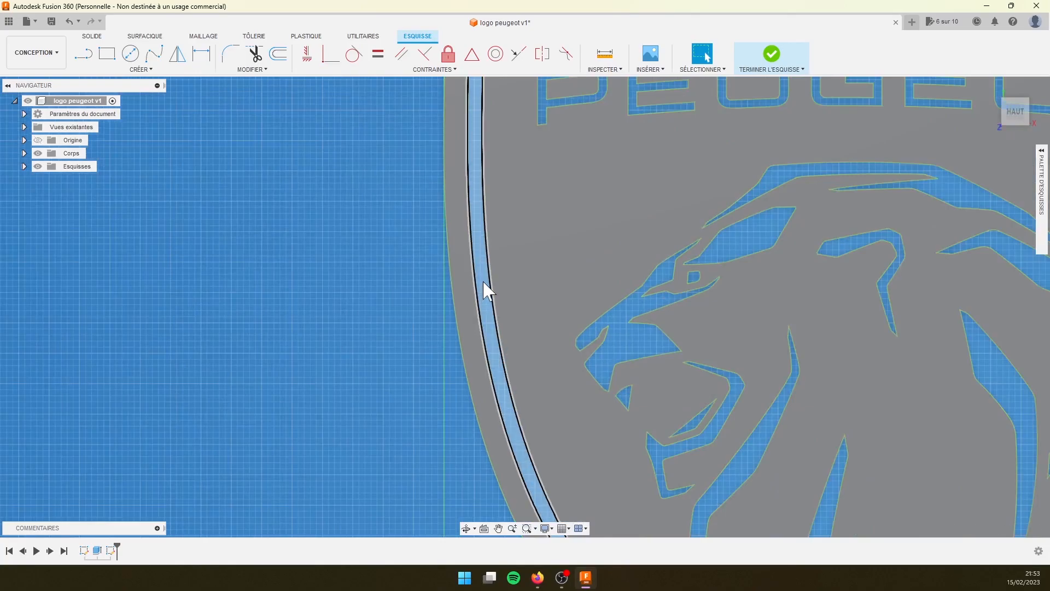
{"action": "left_click", "coordinate": [486, 289]}
{"action": "scroll", "coordinate": [454, 328], "scroll_direction": "down", "scroll_amount": 3}
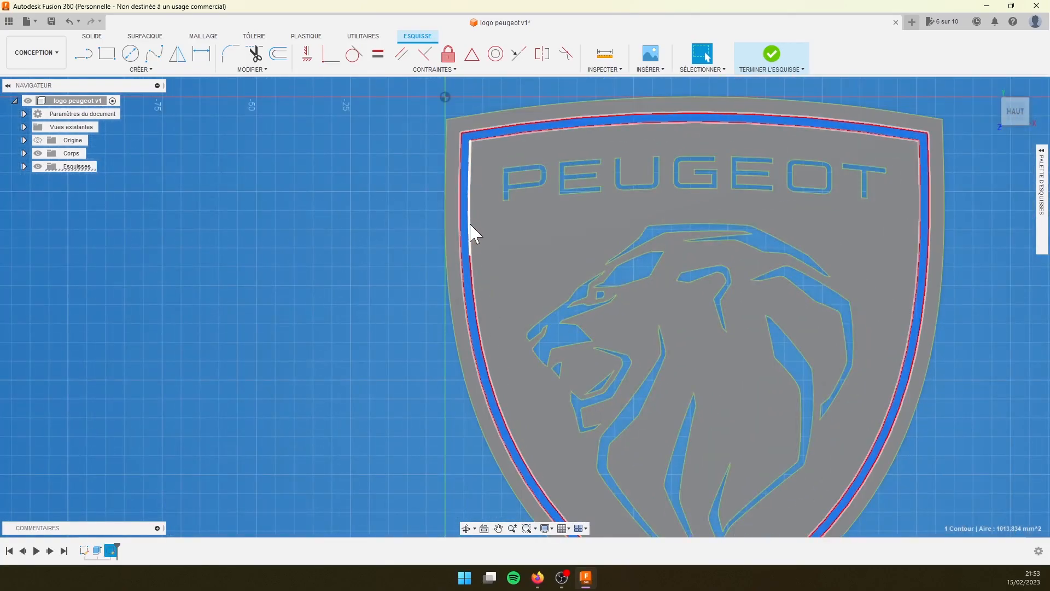
{"action": "scroll", "coordinate": [474, 244], "scroll_direction": "down", "scroll_amount": 2}
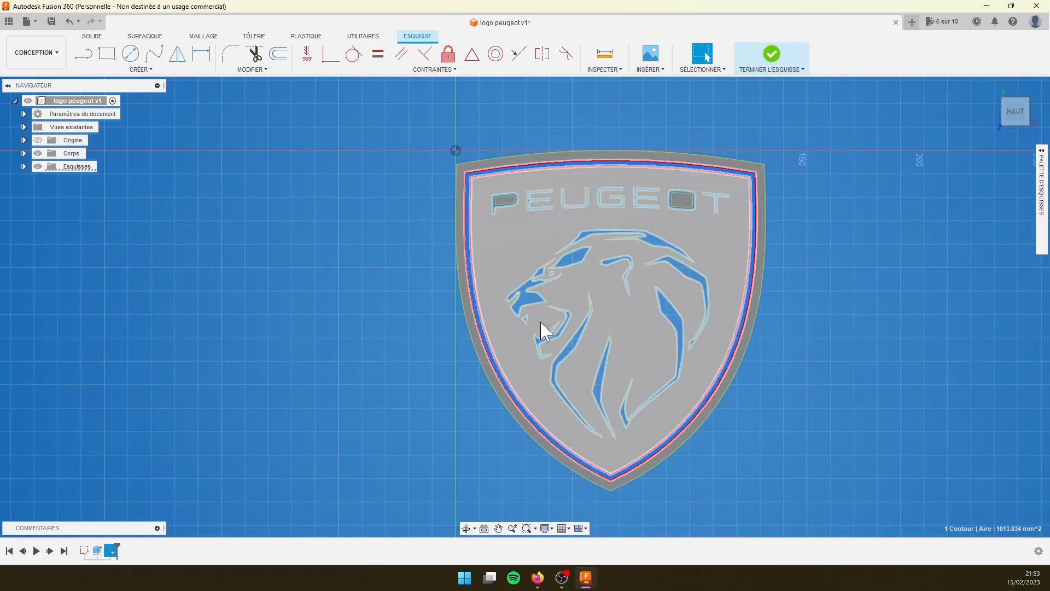
{"action": "scroll", "coordinate": [487, 199], "scroll_direction": "up", "scroll_amount": 5}
{"action": "scroll", "coordinate": [419, 232], "scroll_direction": "down", "scroll_amount": 3}
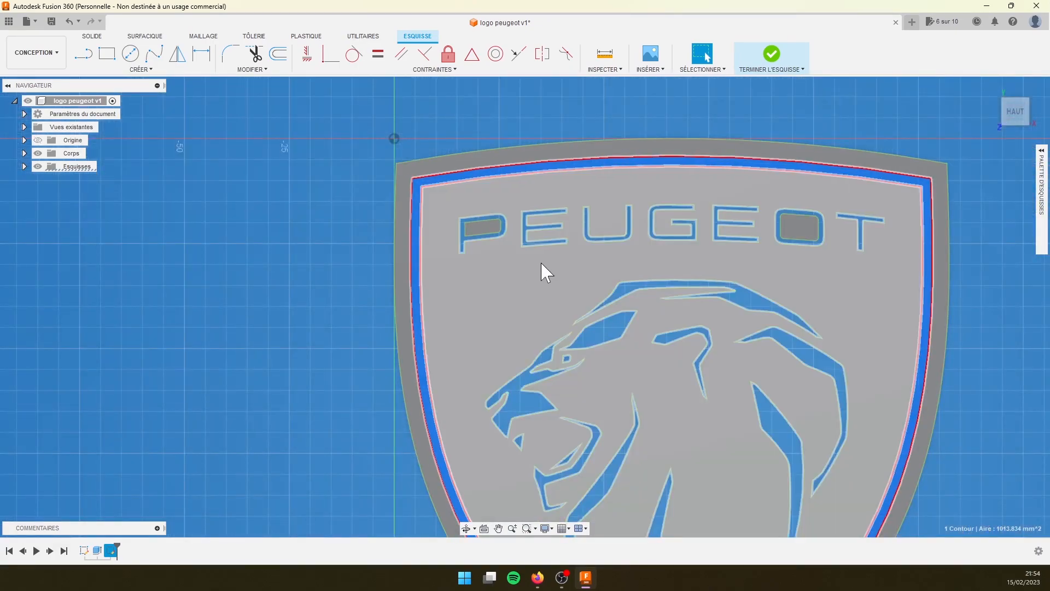
{"action": "key", "text": "e"}
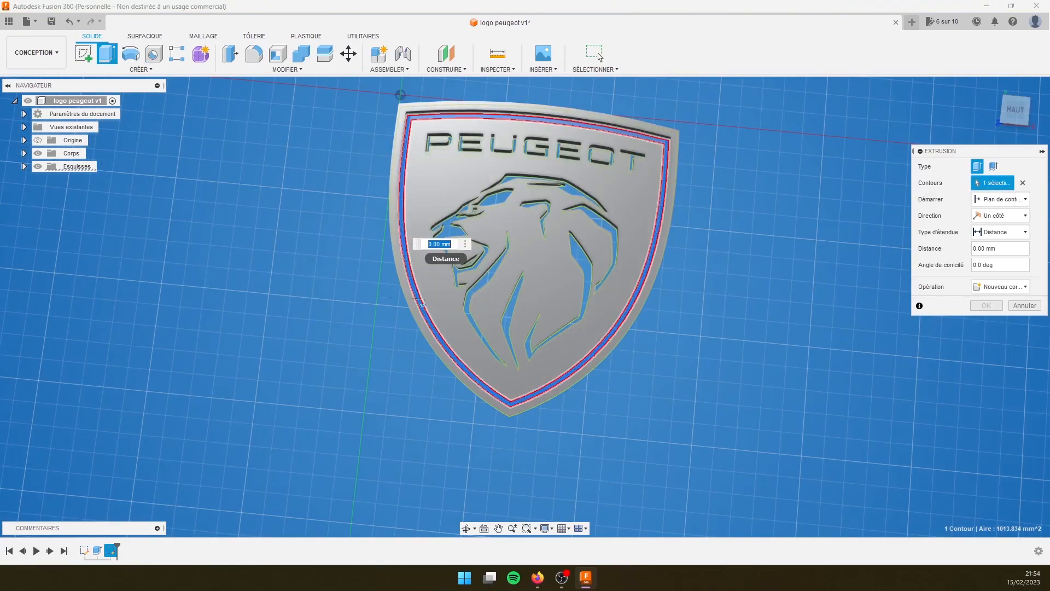
{"action": "type", "text": "3"}
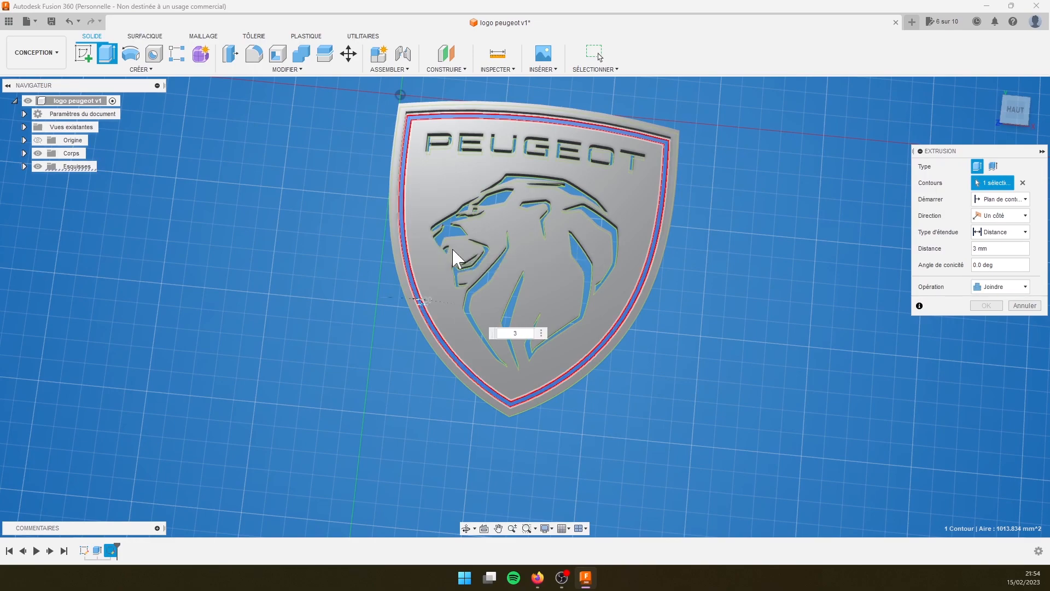
{"action": "key", "text": "Return"}
Insert Peugeot_2021_Logo.svg once more on the horizontal plane, keeping zero offsets, zero rotation and a scale of 1.00.
{"action": "mouse_move", "coordinate": [724, 386]}
{"action": "middle_mouse_down", "text": "shift"}
{"action": "mouse_move", "coordinate": [715, 352]}
{"action": "mouse_move", "coordinate": [729, 386]}
{"action": "middle_mouse_up", "text": "shift"}
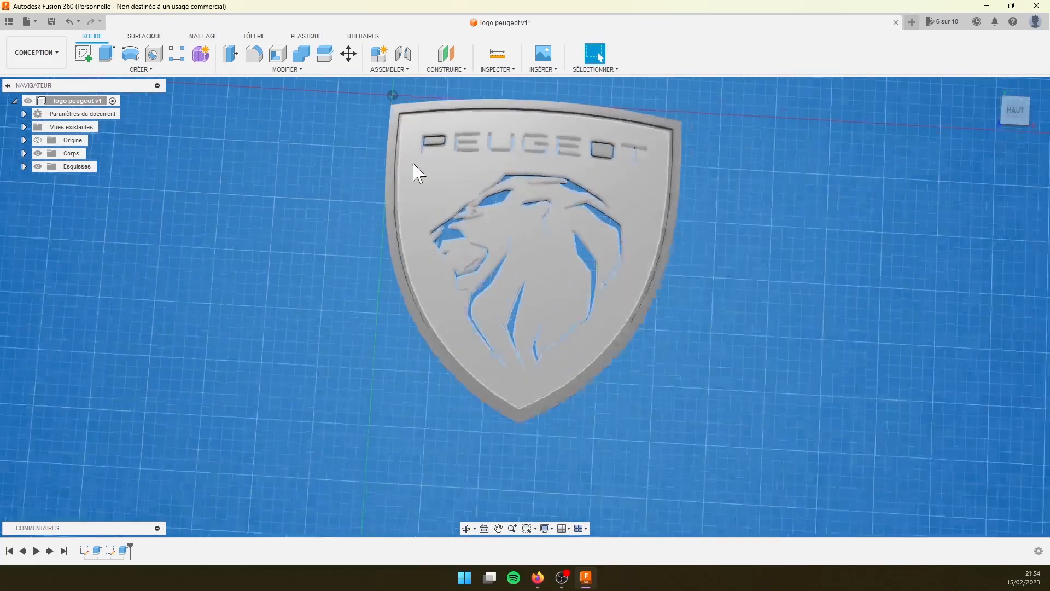
{"action": "scroll", "coordinate": [485, 230], "scroll_direction": "up", "scroll_amount": 4}
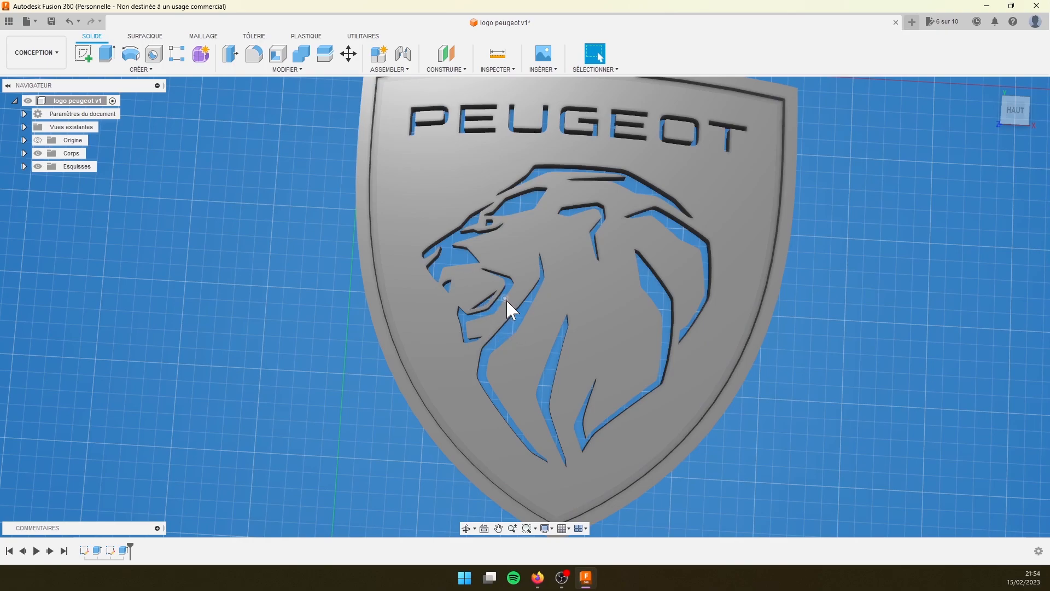
{"action": "left_click", "coordinate": [543, 58]}
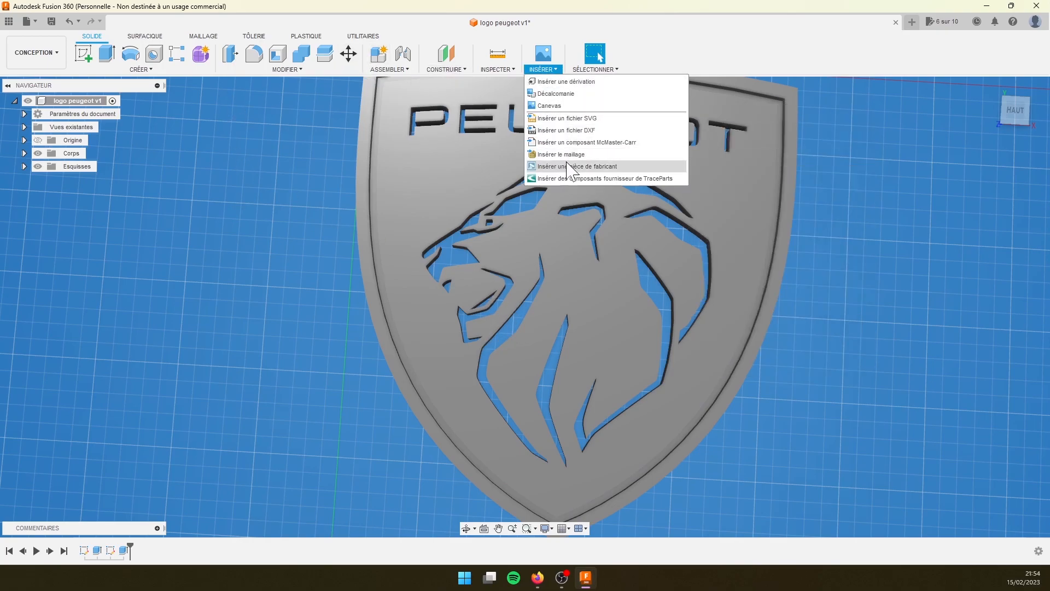
{"action": "left_click", "coordinate": [569, 118]}
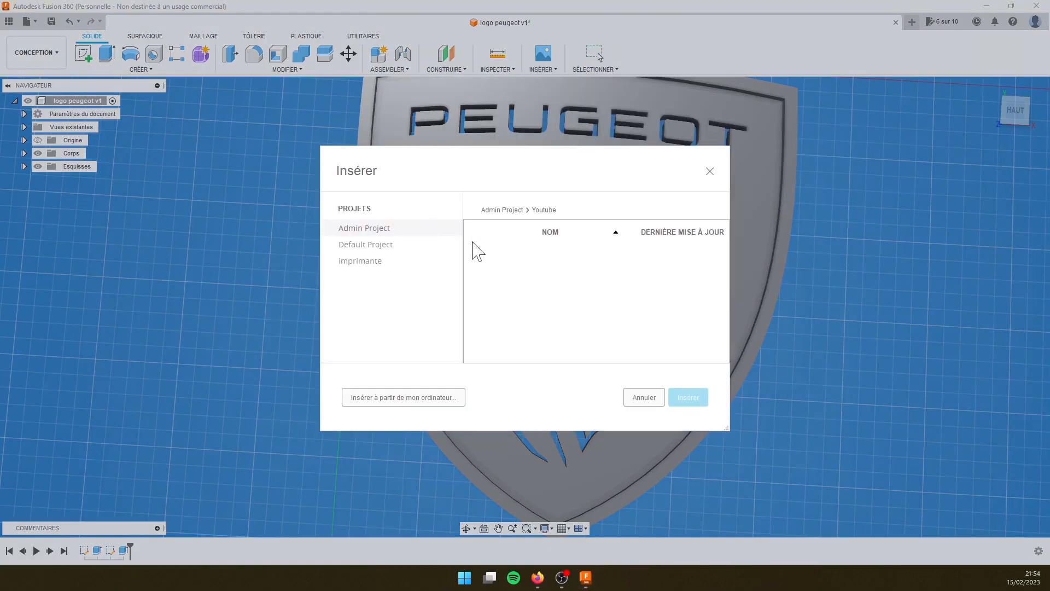
{"action": "left_click", "coordinate": [405, 396]}
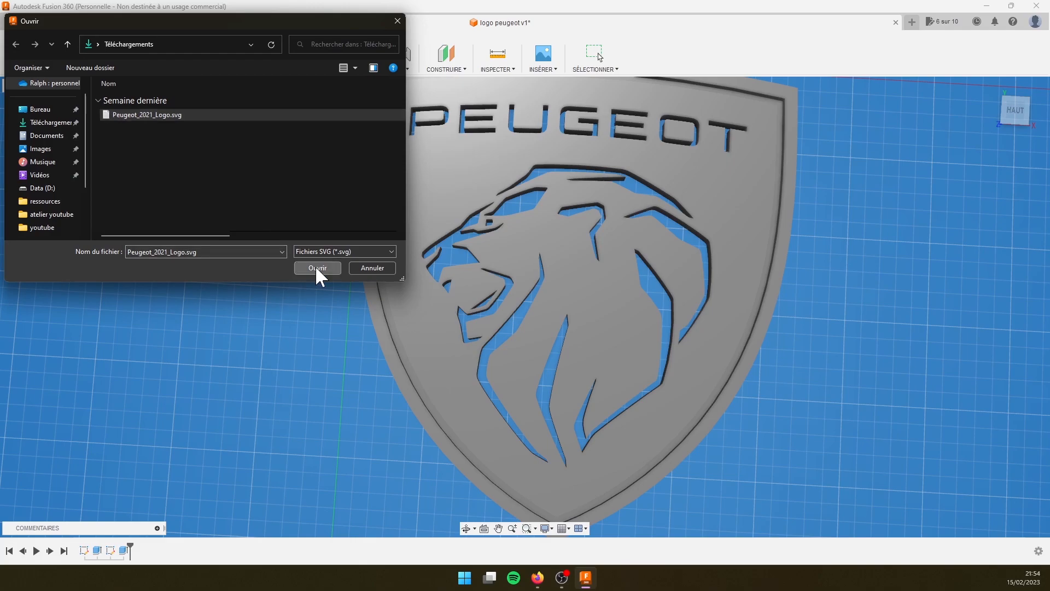
{"action": "left_click", "coordinate": [317, 267]}
{"action": "left_click", "coordinate": [502, 286]}
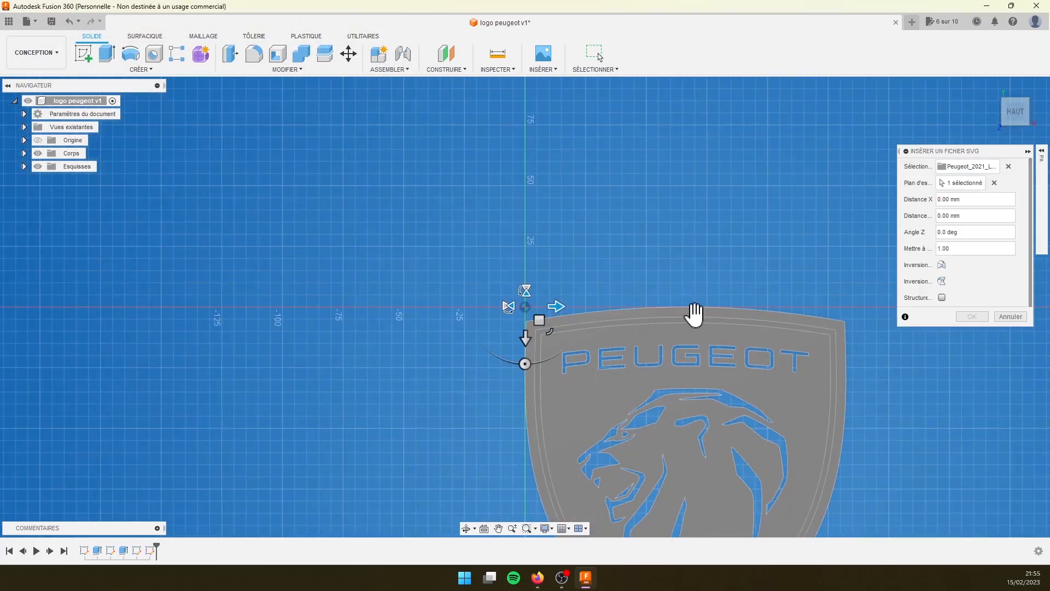
{"action": "left_click", "coordinate": [973, 316]}
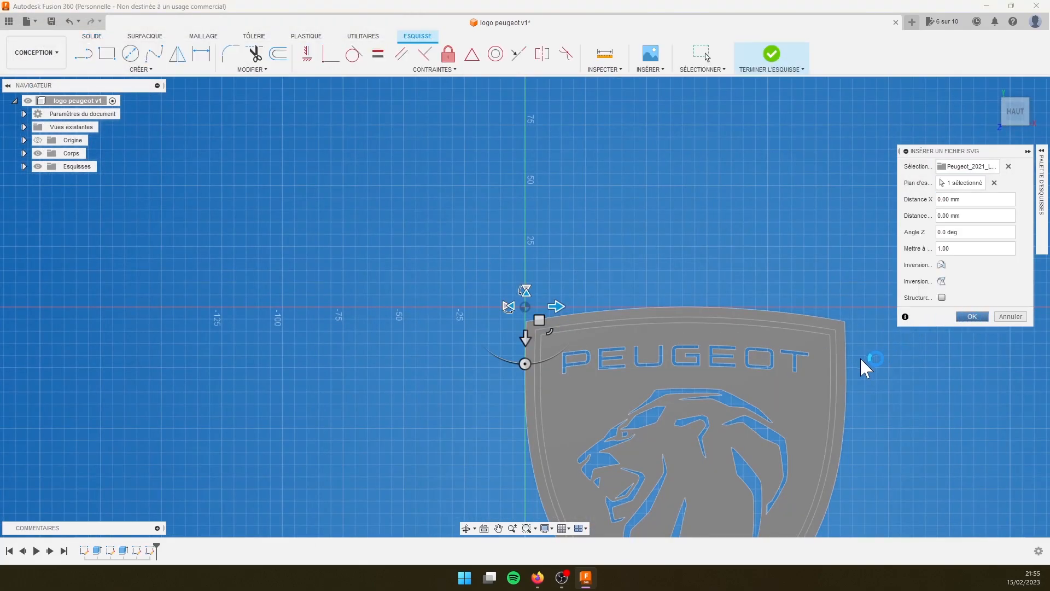
Start an extrusion with all seven letter contours of the PEUGEOT wordmark as profiles.
{"action": "scroll", "coordinate": [889, 396], "scroll_direction": "down", "scroll_amount": 2}
{"action": "scroll", "coordinate": [910, 395], "scroll_direction": "up", "scroll_amount": 3}
{"action": "middle_click_drag", "start_coordinate": [911, 393], "coordinate": [909, 217]}
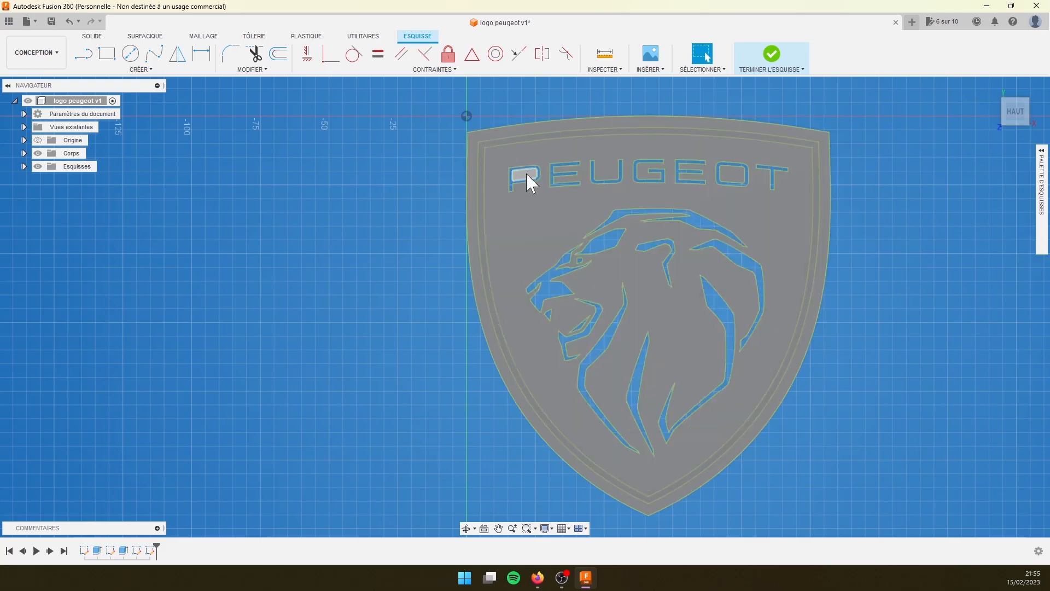
{"action": "scroll", "coordinate": [511, 182], "scroll_direction": "up", "scroll_amount": 3}
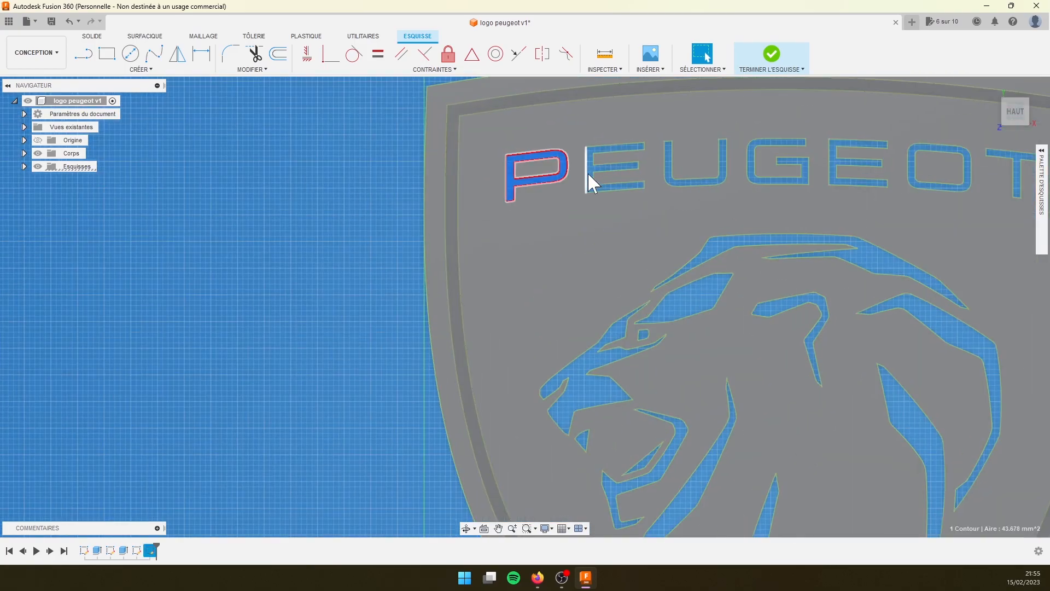
{"action": "left_click", "coordinate": [520, 149]}
{"action": "key", "text": "e"}
{"action": "scroll", "coordinate": [546, 188], "scroll_direction": "up", "scroll_amount": 4}
{"action": "left_click", "coordinate": [501, 199]}
{"action": "left_click", "coordinate": [553, 204]}
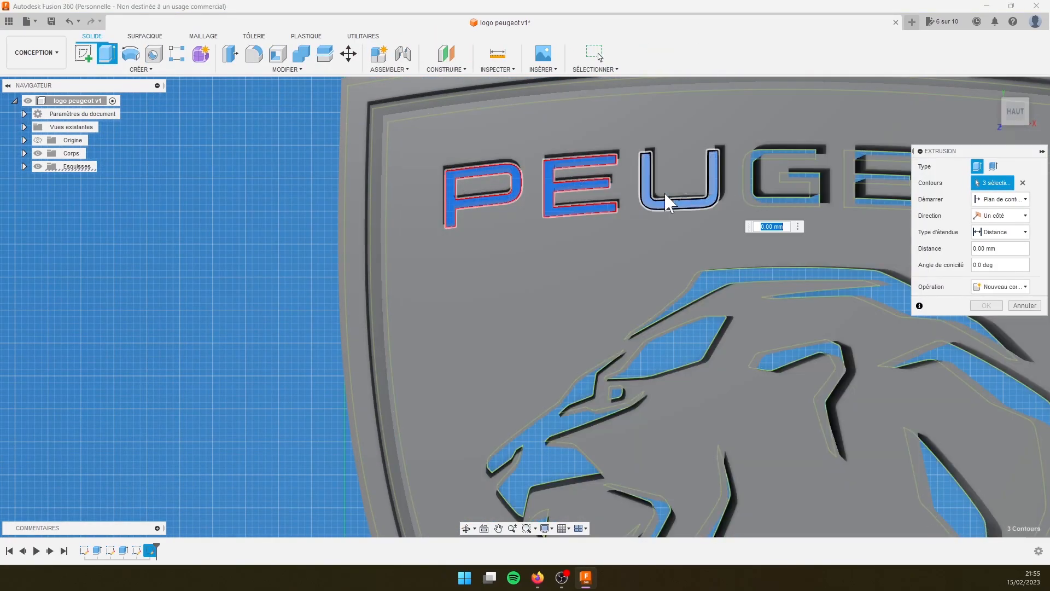
{"action": "left_click", "coordinate": [648, 193]}
{"action": "left_click", "coordinate": [765, 198]}
{"action": "middle_click_drag", "start_coordinate": [815, 234], "coordinate": [668, 220]}
{"action": "left_click", "coordinate": [730, 163]}
{"action": "left_click", "coordinate": [813, 143]}
{"action": "middle_click_drag", "start_coordinate": [853, 181], "coordinate": [681, 167]}
{"action": "left_click", "coordinate": [769, 140]}
Add all contours of the lion's face, mouth and mane to the extrusion profiles.
{"action": "left_click", "coordinate": [582, 263]}
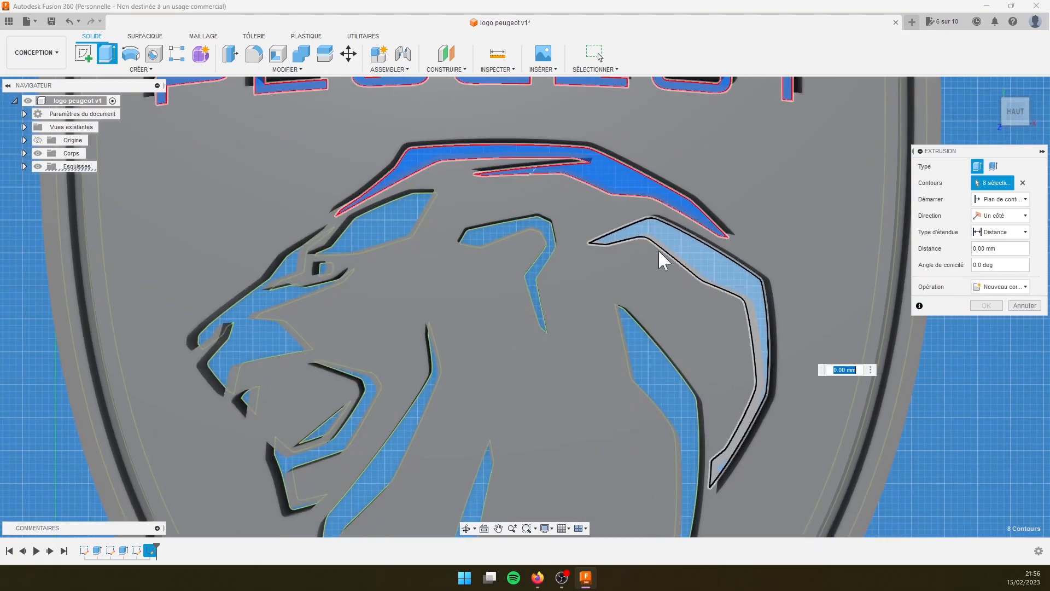
{"action": "left_click", "coordinate": [695, 252]}
{"action": "left_click", "coordinate": [541, 227]}
{"action": "left_click", "coordinate": [377, 224]}
{"action": "left_click", "coordinate": [327, 268]}
{"action": "left_click", "coordinate": [240, 327]}
{"action": "middle_click_drag", "start_coordinate": [271, 424], "coordinate": [262, 317]}
{"action": "left_click", "coordinate": [319, 320]}
{"action": "left_click", "coordinate": [282, 358]}
{"action": "left_click", "coordinate": [241, 291]}
{"action": "left_click", "coordinate": [463, 421]}
{"action": "left_click", "coordinate": [459, 413]}
{"action": "left_click", "coordinate": [683, 381]}
Extrude the chosen letter and lion contours 1 mm, joined to the shield body.
{"action": "middle_click_drag", "start_coordinate": [690, 380], "coordinate": [664, 184]}
{"action": "scroll", "coordinate": [663, 335], "scroll_direction": "down", "scroll_amount": 5}
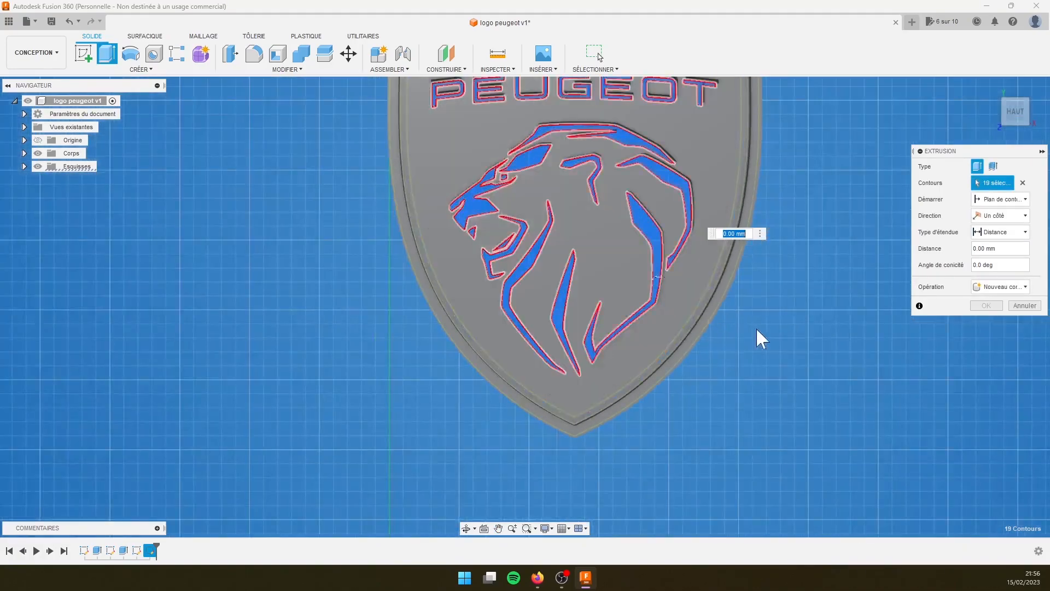
{"action": "middle_click_drag", "start_coordinate": [772, 333], "coordinate": [744, 393]}
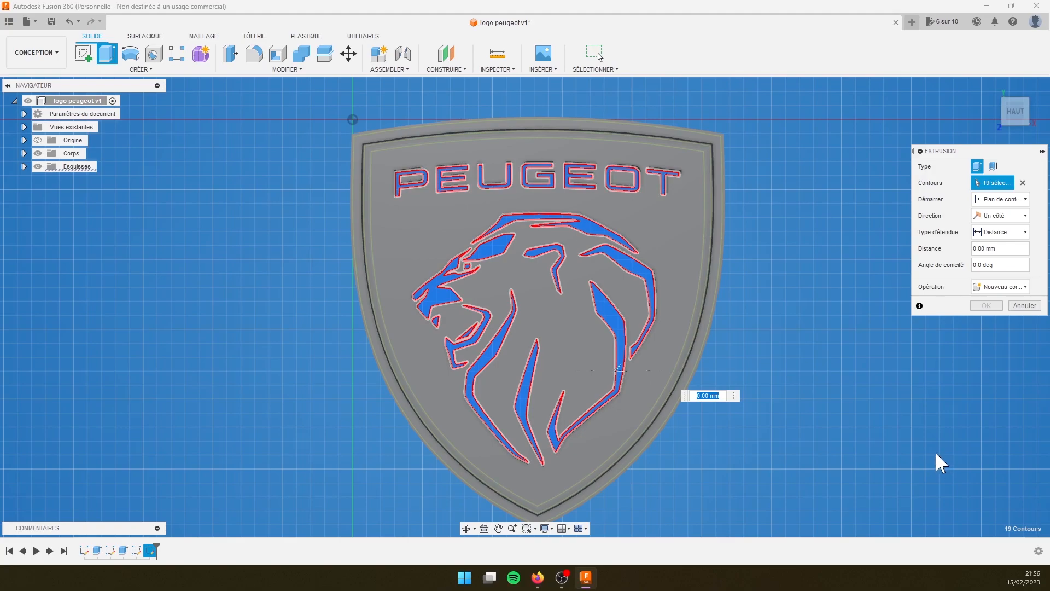
{"action": "mouse_move", "coordinate": [940, 461]}
{"action": "middle_mouse_down", "text": "shift"}
{"action": "mouse_move", "coordinate": [765, 328]}
{"action": "mouse_move", "coordinate": [754, 301]}
{"action": "mouse_move", "coordinate": [769, 356]}
{"action": "middle_mouse_up", "text": "shift"}
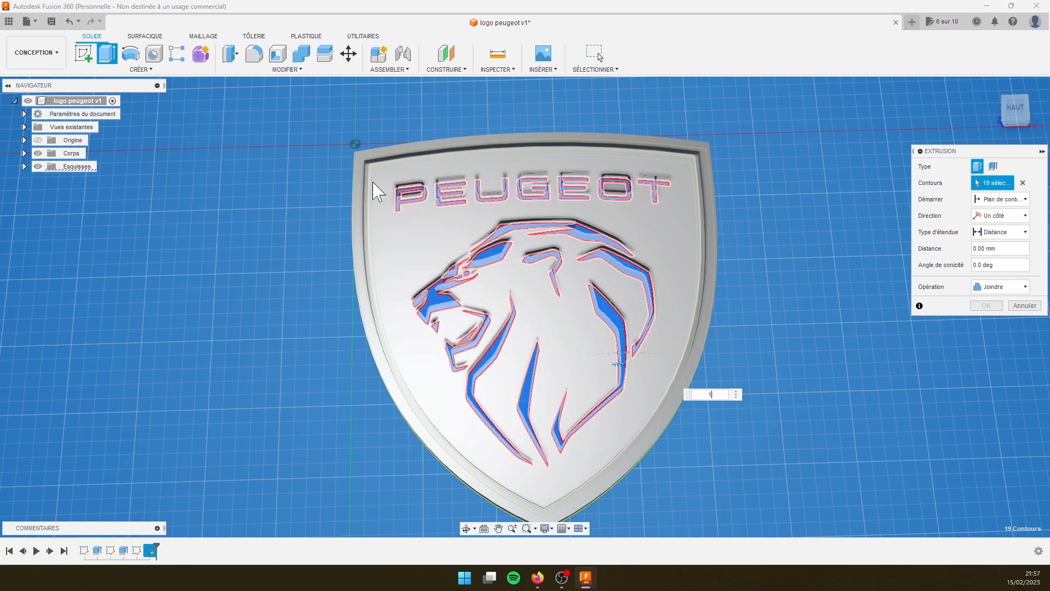
{"action": "key", "text": "Return"}
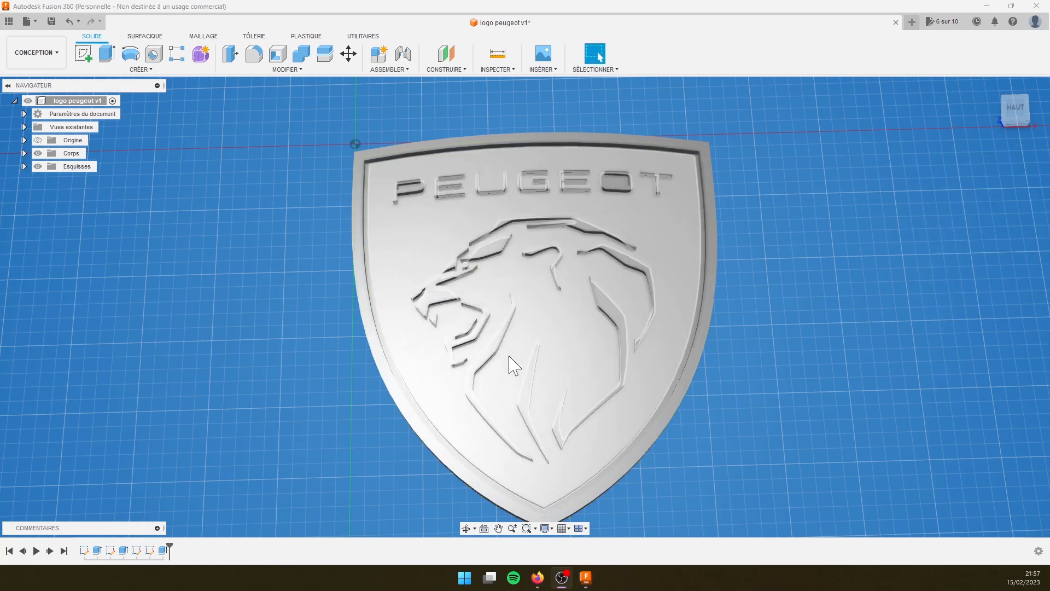
Start a new sketch on the vertical origin plane facing the shield's left side.
{"action": "middle_click_drag", "start_coordinate": [860, 401], "coordinate": [835, 442], "text": "shift"}
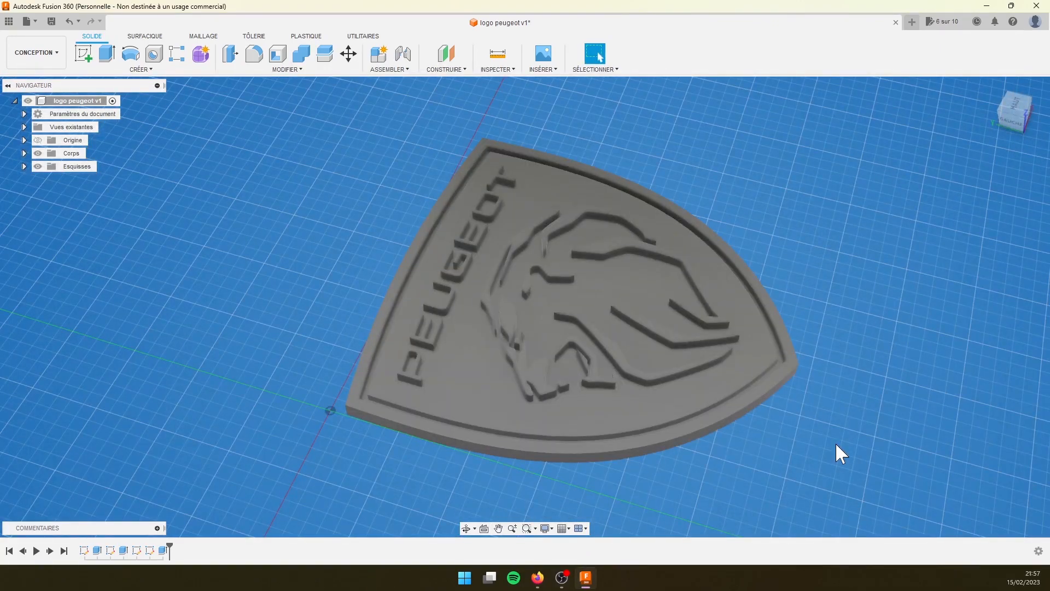
{"action": "middle_click_drag", "start_coordinate": [823, 404], "coordinate": [839, 368], "text": "shift"}
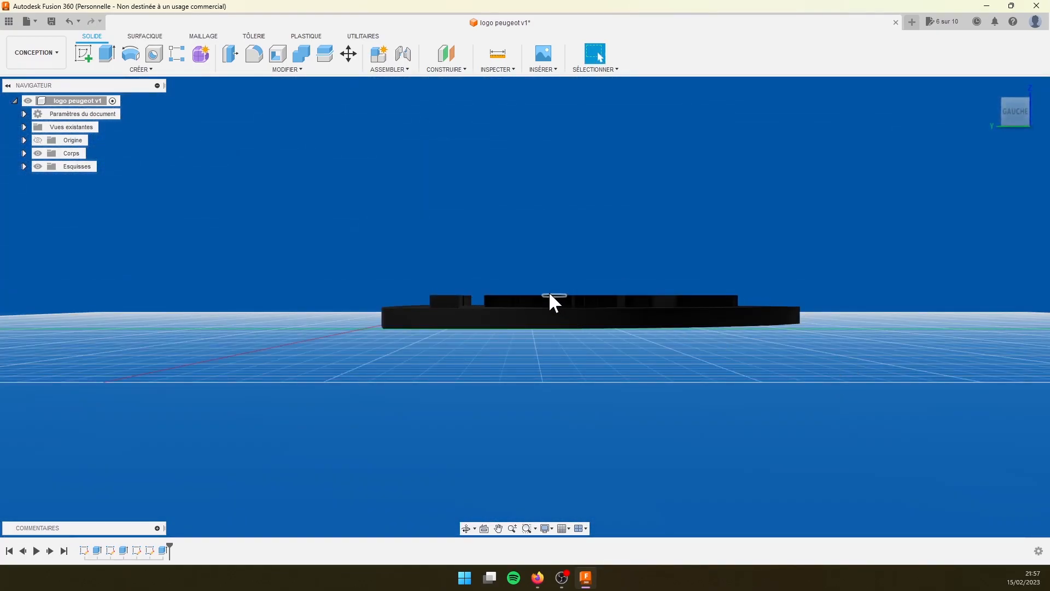
{"action": "left_click", "coordinate": [83, 53]}
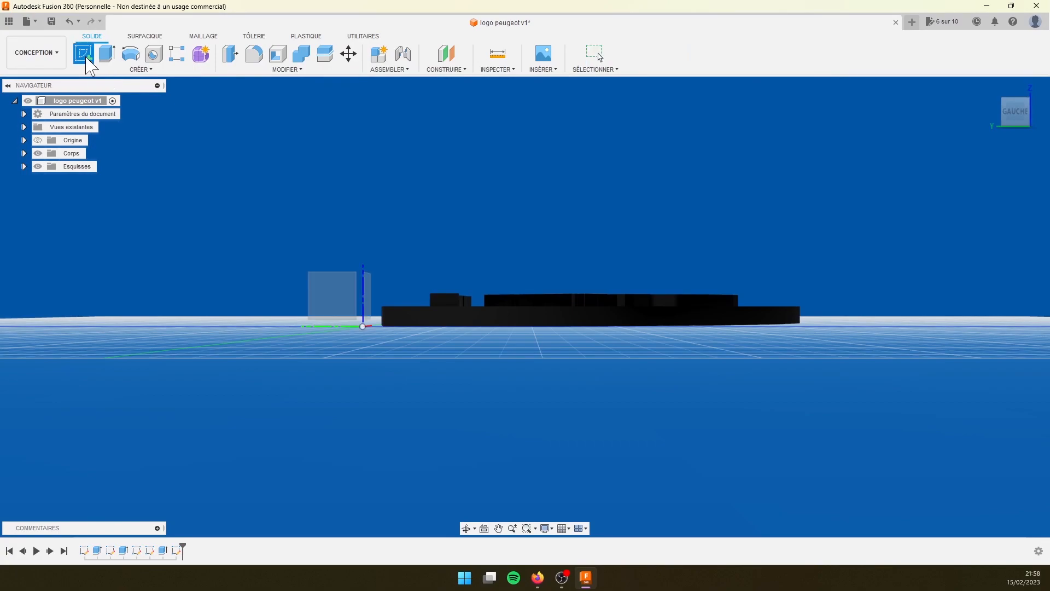
{"action": "left_click", "coordinate": [339, 303]}
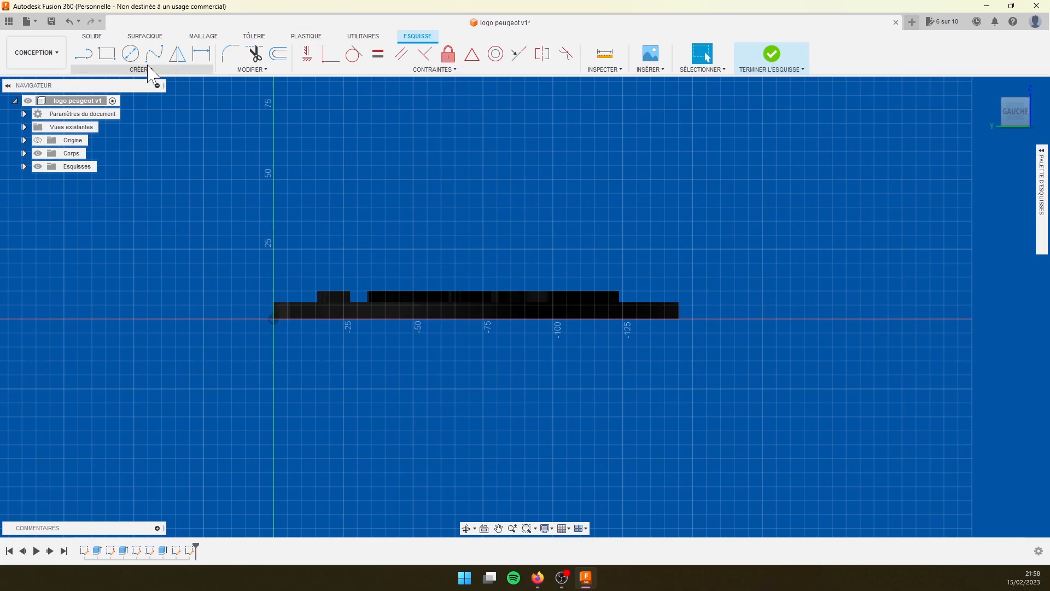
Draw a thin closed triangle about 74 mm long over the lion relief's side profile, sloping down toward the shield's tip, and finish the sketch.
{"action": "left_click", "coordinate": [83, 53]}
{"action": "left_click", "coordinate": [414, 291]}
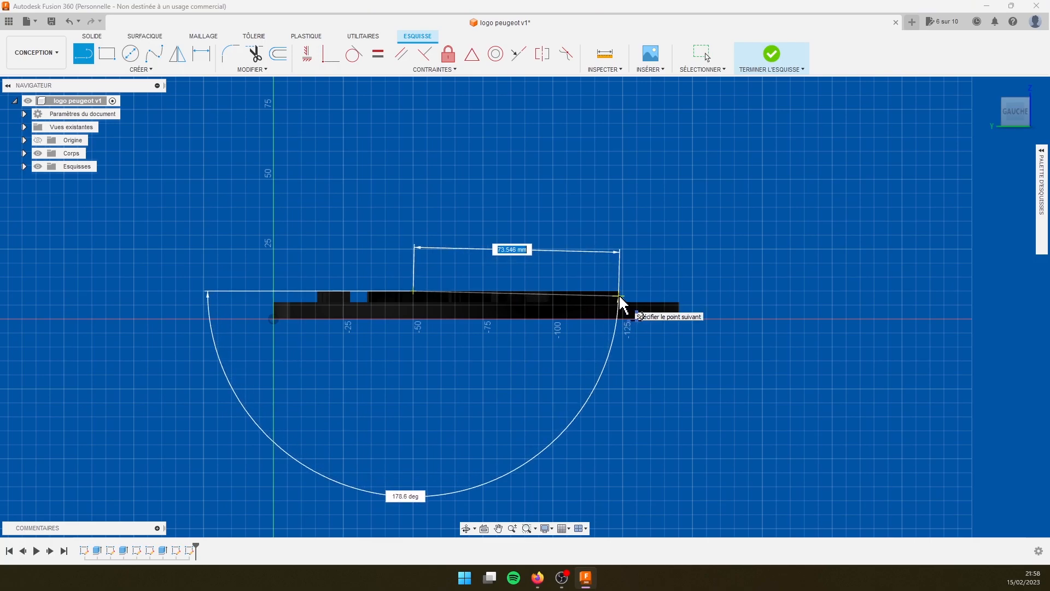
{"action": "left_click", "coordinate": [619, 296]}
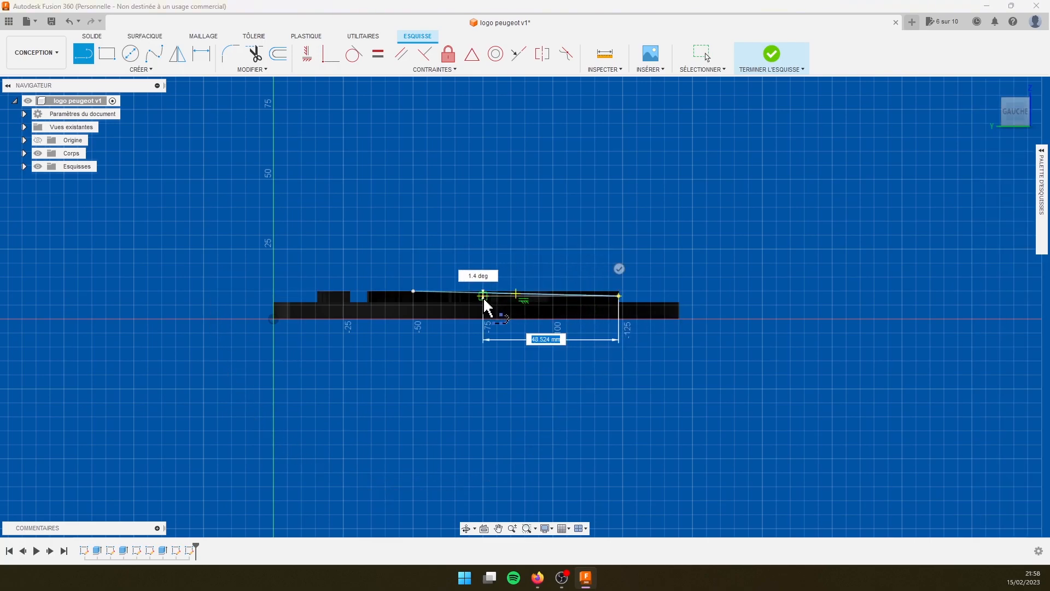
{"action": "left_click", "coordinate": [414, 298]}
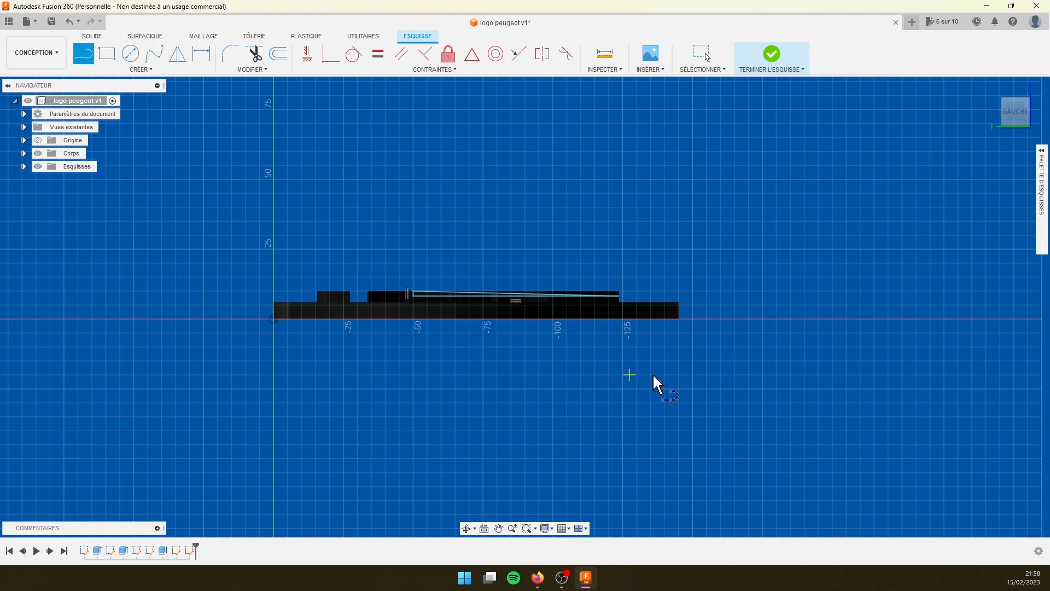
{"action": "key", "text": "Escape"}
{"action": "middle_click_drag", "start_coordinate": [655, 371], "coordinate": [613, 390], "text": "shift"}
{"action": "key", "text": "l"}
{"action": "middle_click_drag", "start_coordinate": [706, 257], "coordinate": [656, 280], "text": "shift"}
{"action": "key", "text": "Escape"}
{"action": "key", "text": "l"}
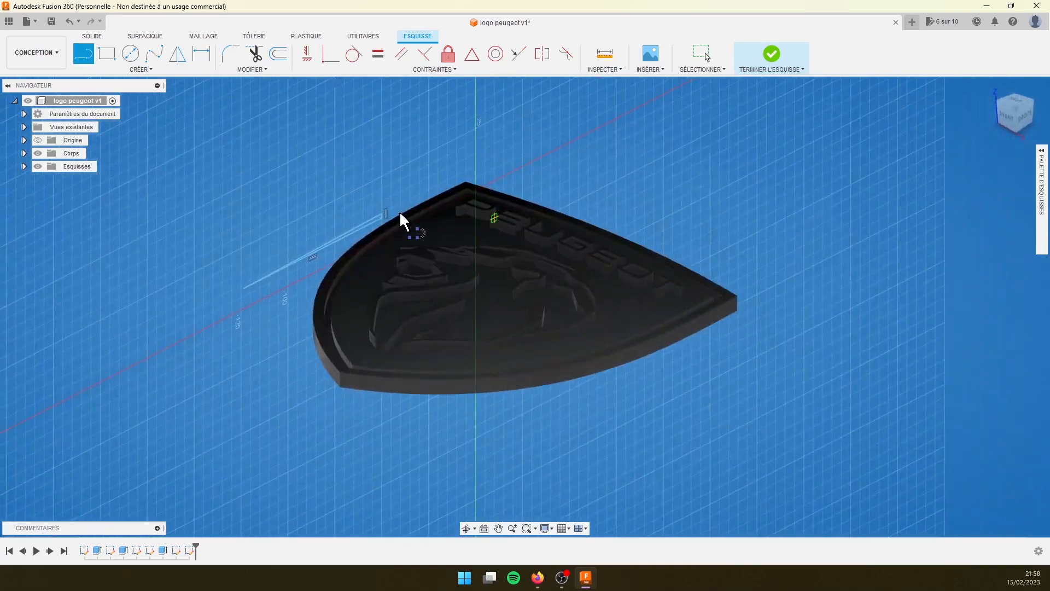
{"action": "left_click", "coordinate": [760, 65]}
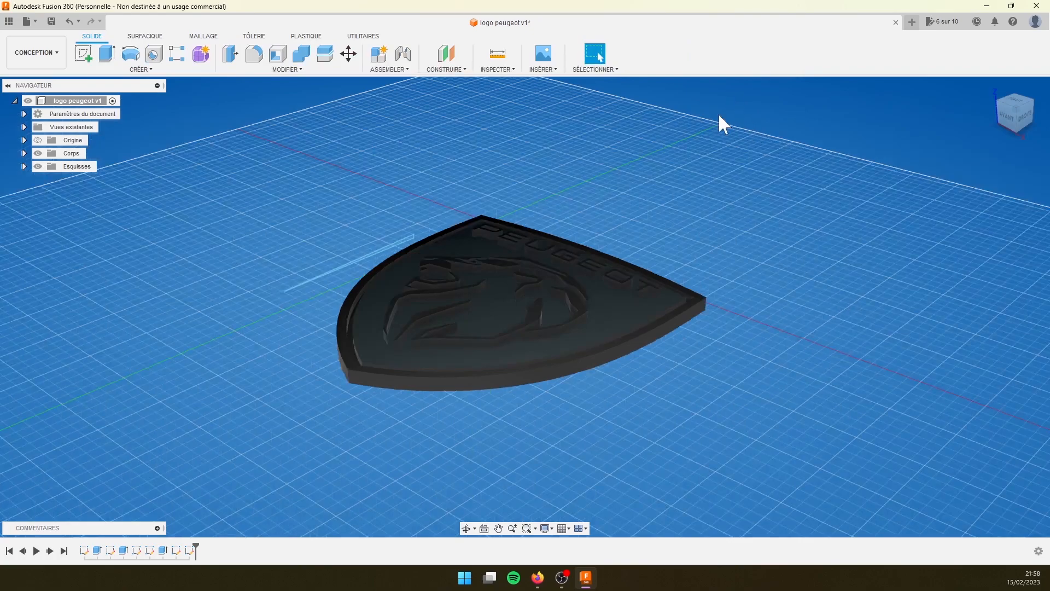
Try to cut the lion relief by extruding the thin triangle 118 mm across the shield, and check the result from the side.
{"action": "left_click", "coordinate": [106, 53]}
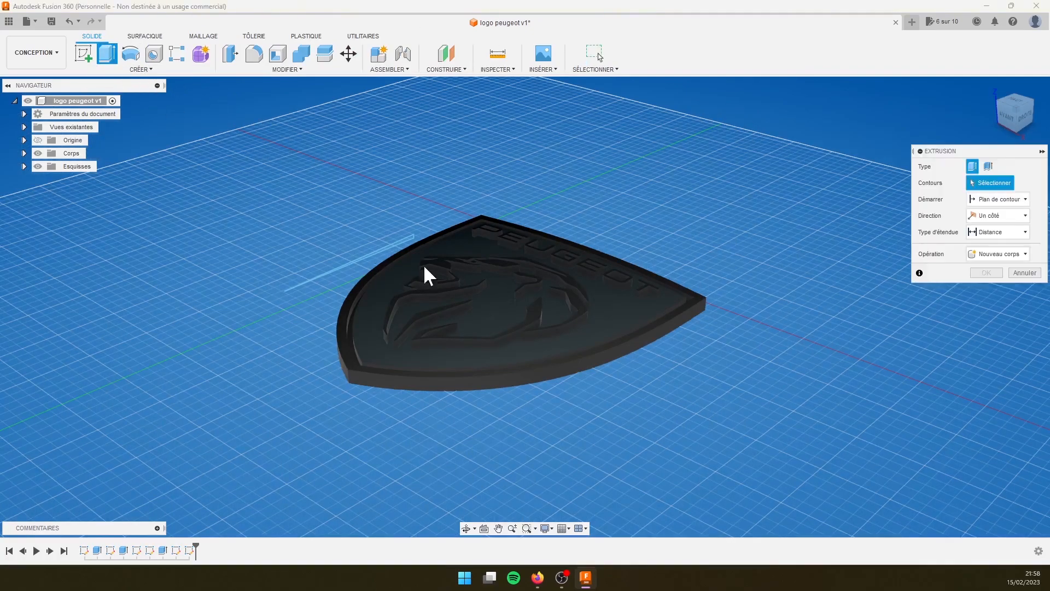
{"action": "left_click", "coordinate": [998, 254]}
{"action": "left_click", "coordinate": [989, 280]}
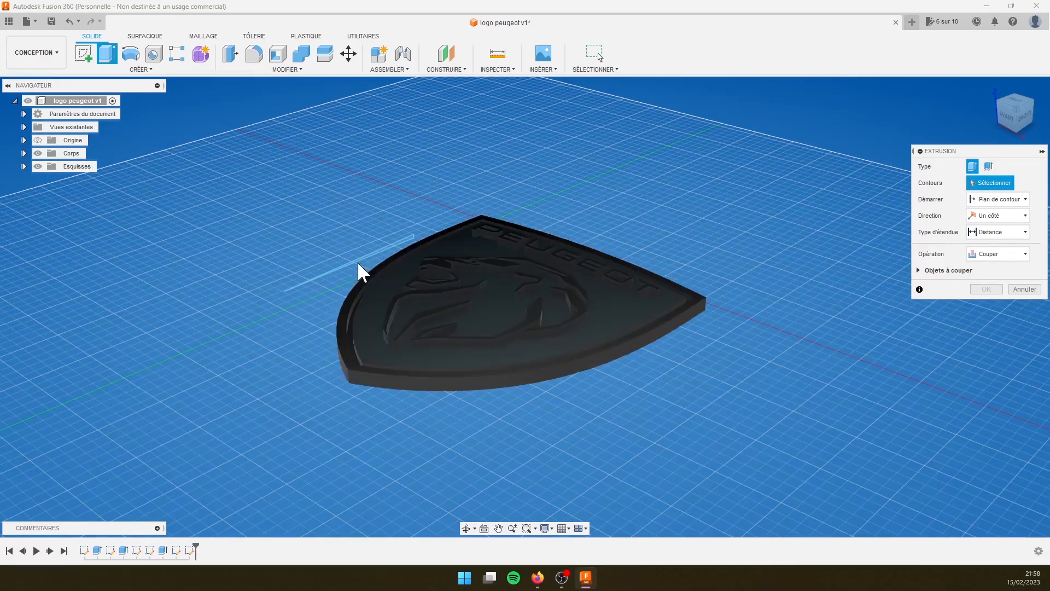
{"action": "scroll", "coordinate": [360, 265], "scroll_direction": "up", "scroll_amount": 5}
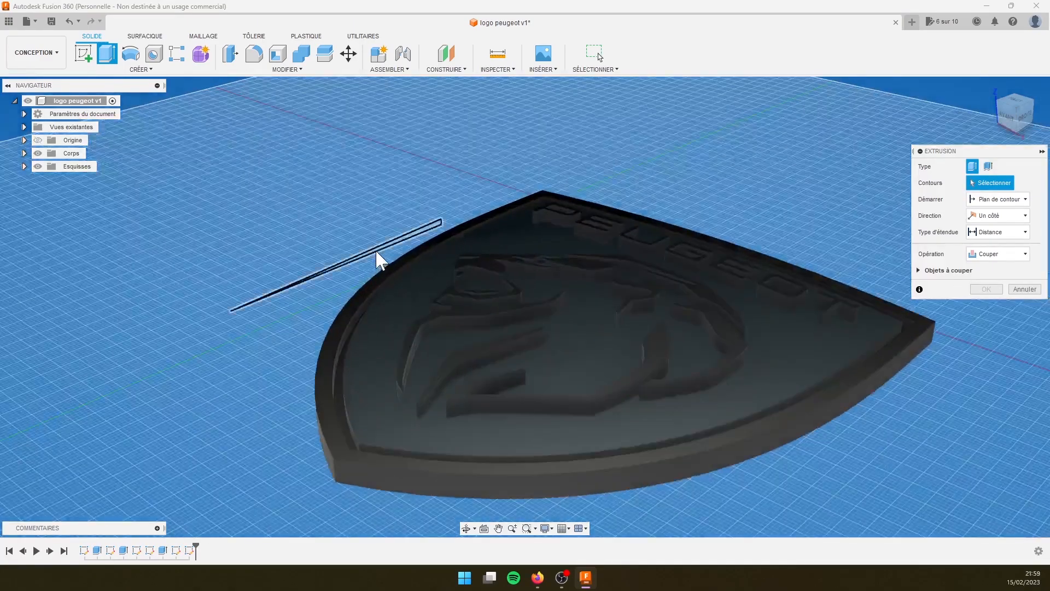
{"action": "scroll", "coordinate": [380, 258], "scroll_direction": "up", "scroll_amount": 3}
{"action": "left_click", "coordinate": [385, 245]}
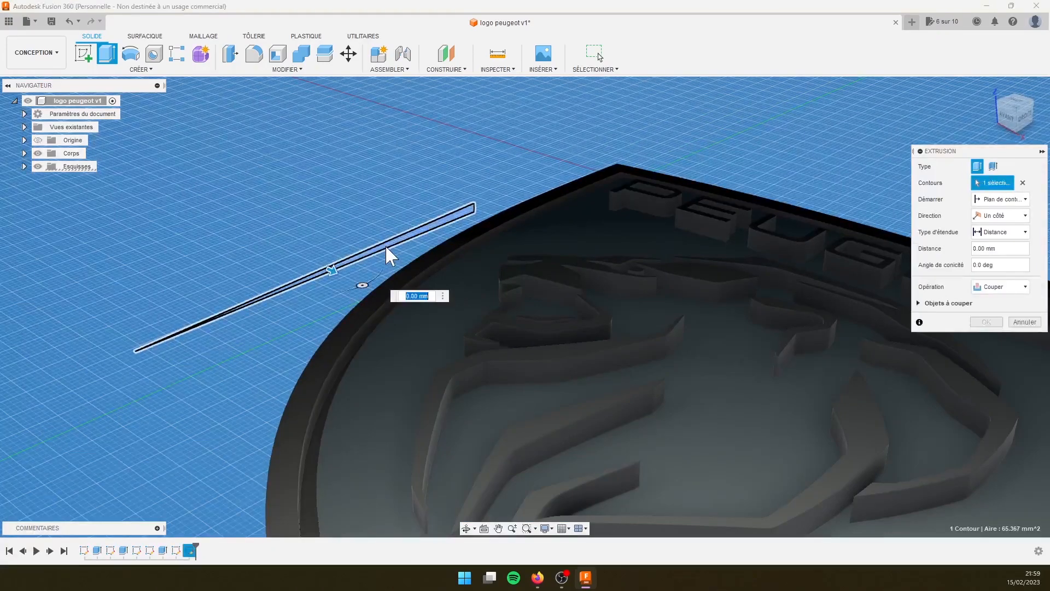
{"action": "left_click_drag", "start_coordinate": [335, 269], "coordinate": [886, 575]}
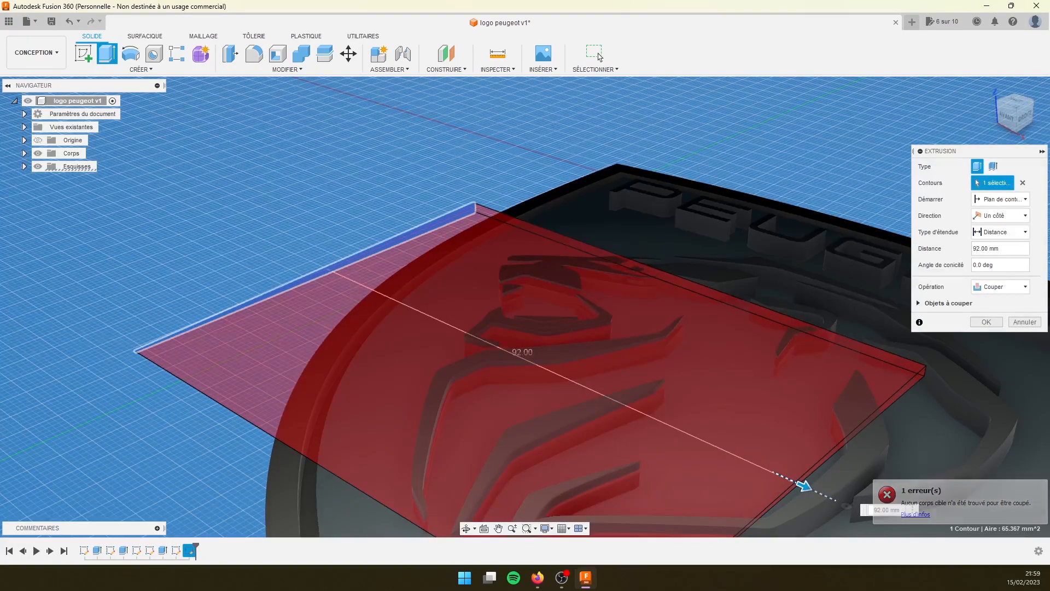
{"action": "left_click_drag", "start_coordinate": [1045, 547], "coordinate": [1043, 524]}
{"action": "left_click_drag", "start_coordinate": [923, 434], "coordinate": [896, 414]}
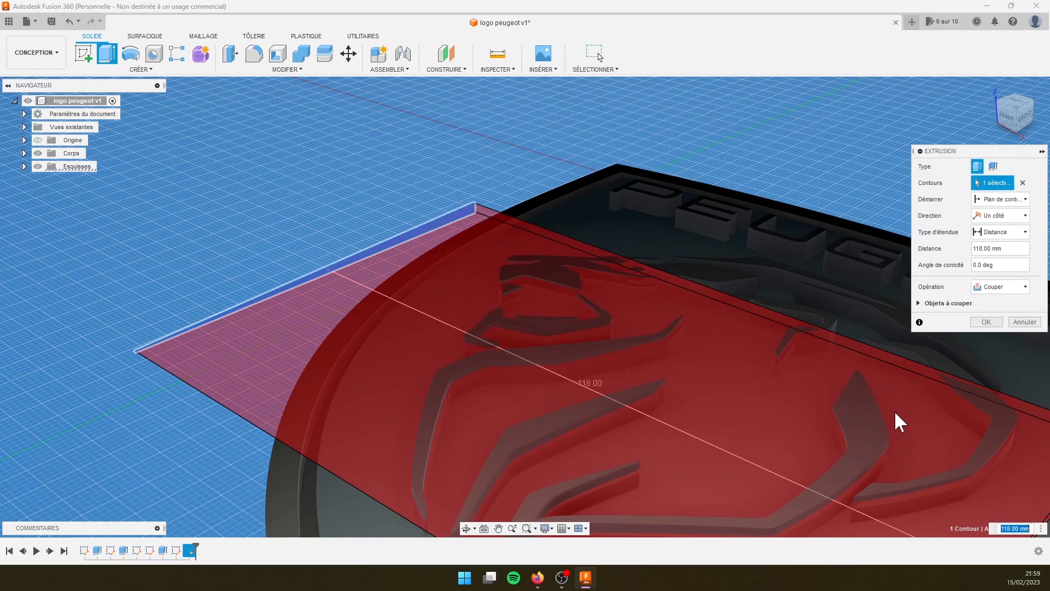
{"action": "key", "text": "Return"}
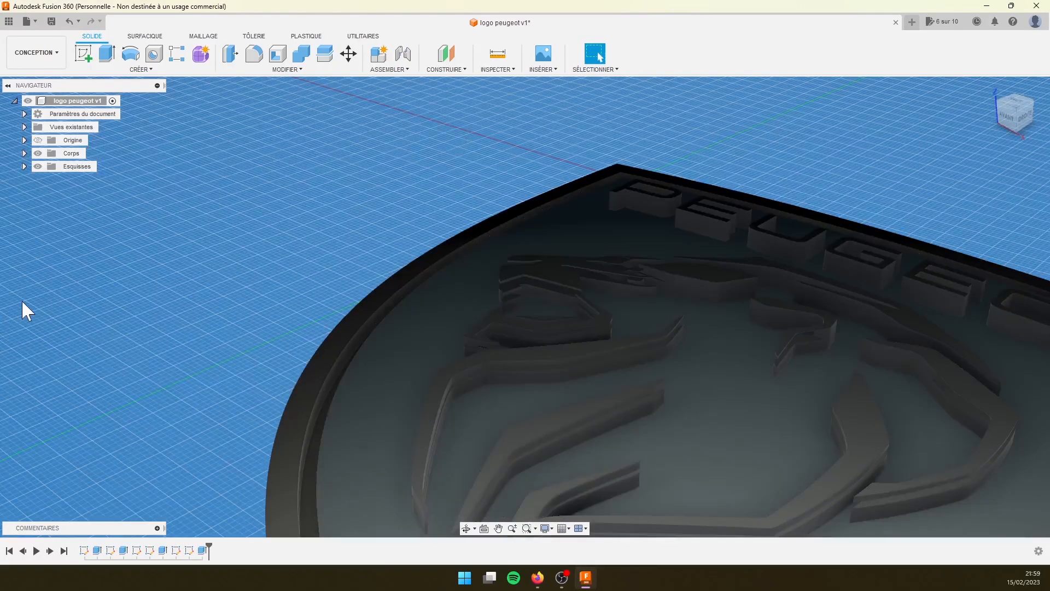
{"action": "middle_click_drag", "start_coordinate": [23, 304], "coordinate": [645, 427], "text": "shift"}
{"action": "middle_click_drag", "start_coordinate": [543, 440], "coordinate": [519, 417], "text": "shift"}
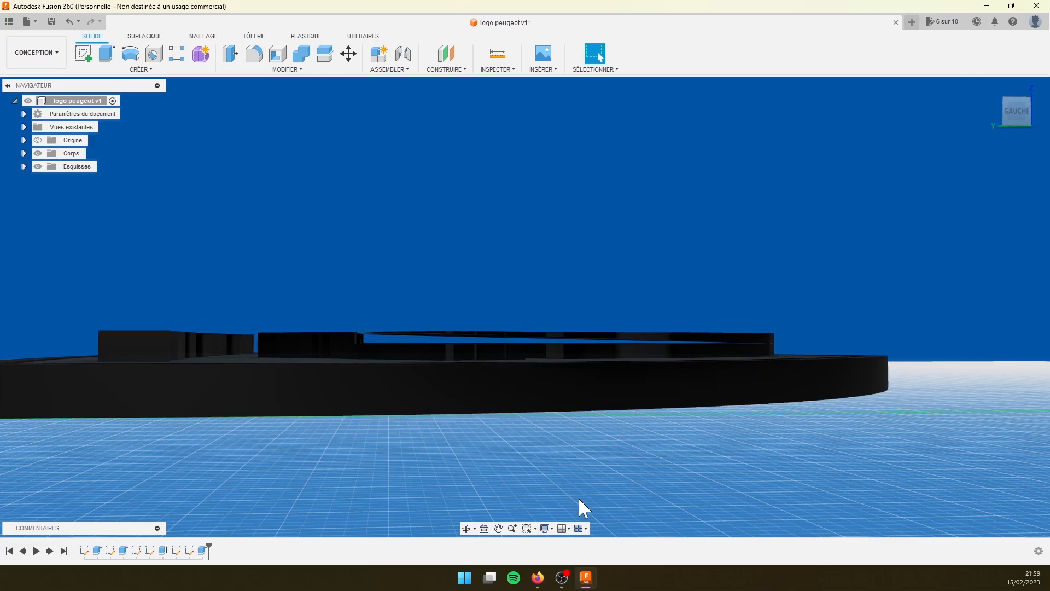
Undo the 118 mm cut and the finishing of the sketch to resume editing the triangle sketch.
{"action": "key", "text": "ctrl+z"}
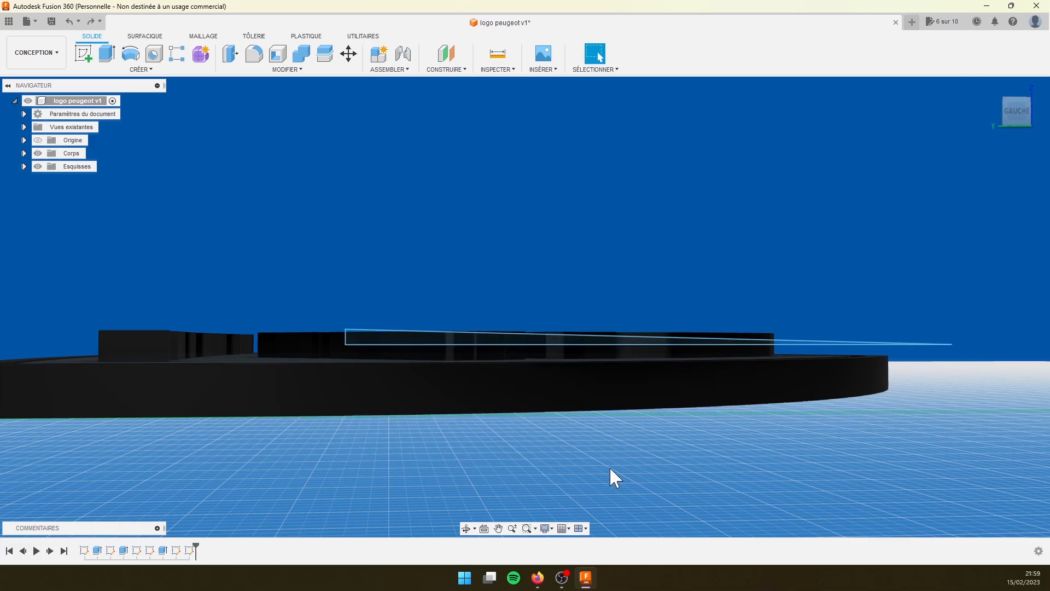
{"action": "key", "text": "ctrl+z"}
{"action": "middle_click_drag", "start_coordinate": [700, 409], "coordinate": [347, 421]}
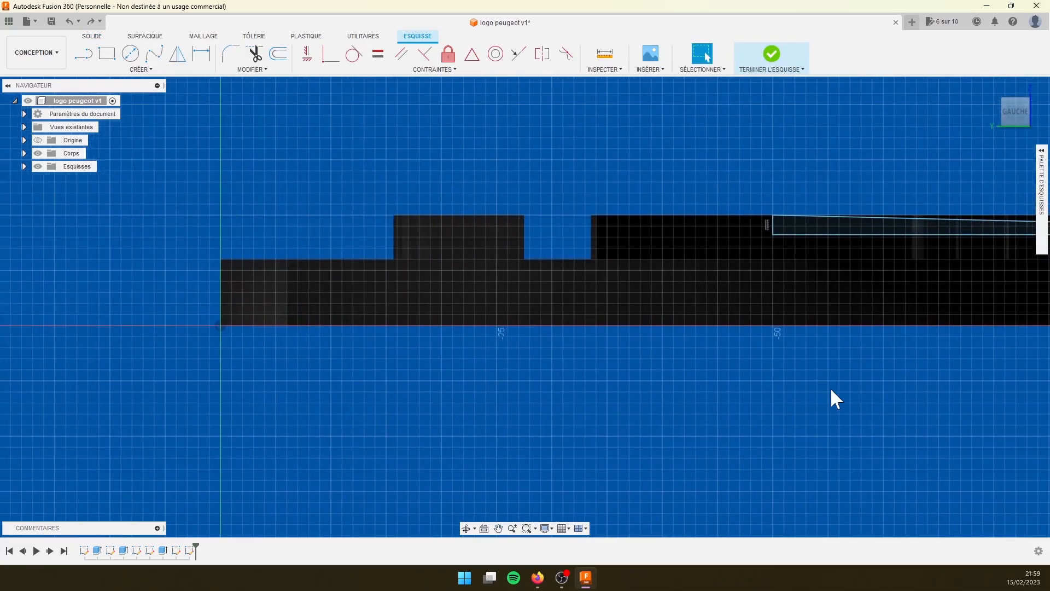
{"action": "middle_click_drag", "start_coordinate": [820, 399], "coordinate": [518, 403]}
{"action": "middle_click_drag", "start_coordinate": [690, 408], "coordinate": [280, 410]}
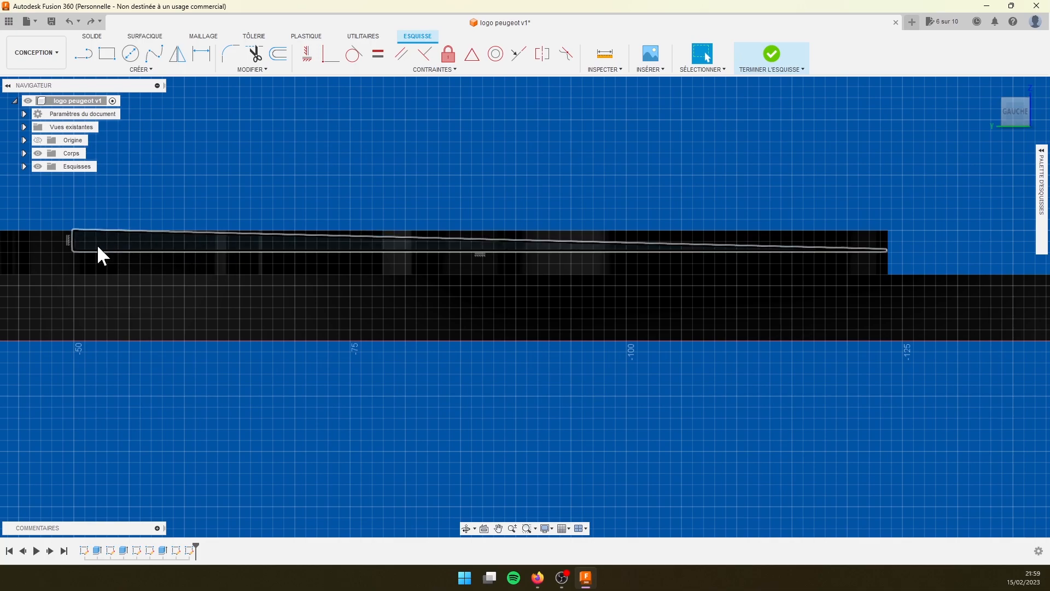
{"action": "left_click_drag", "start_coordinate": [117, 229], "coordinate": [204, 262]}
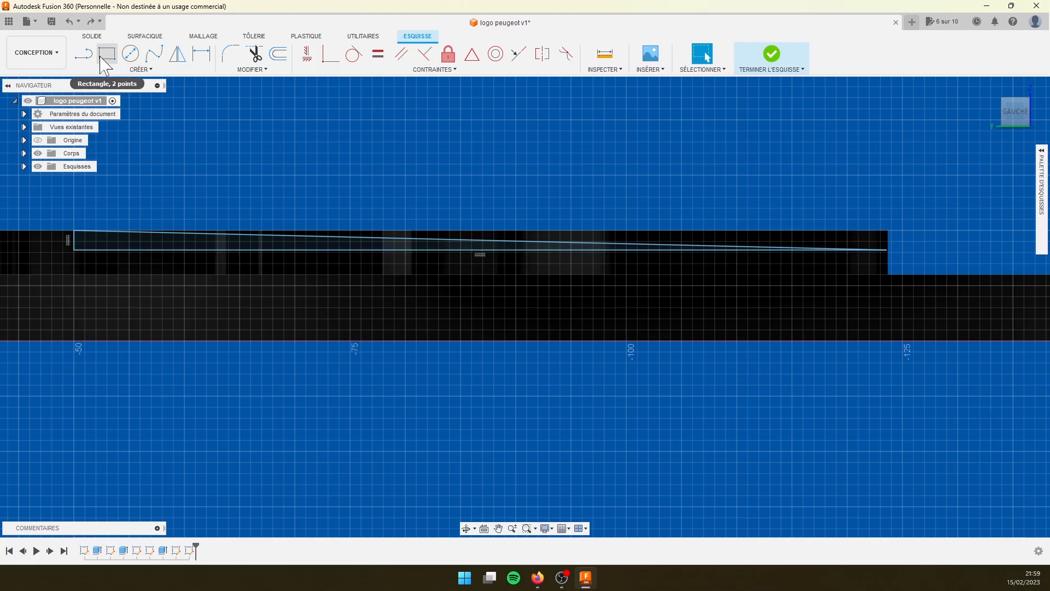
Add a horizontal line from the triangle's high corner and a vertical line about 1.8 mm down to its tip, and finish the sketch.
{"action": "left_click", "coordinate": [83, 53]}
{"action": "left_click", "coordinate": [75, 232]}
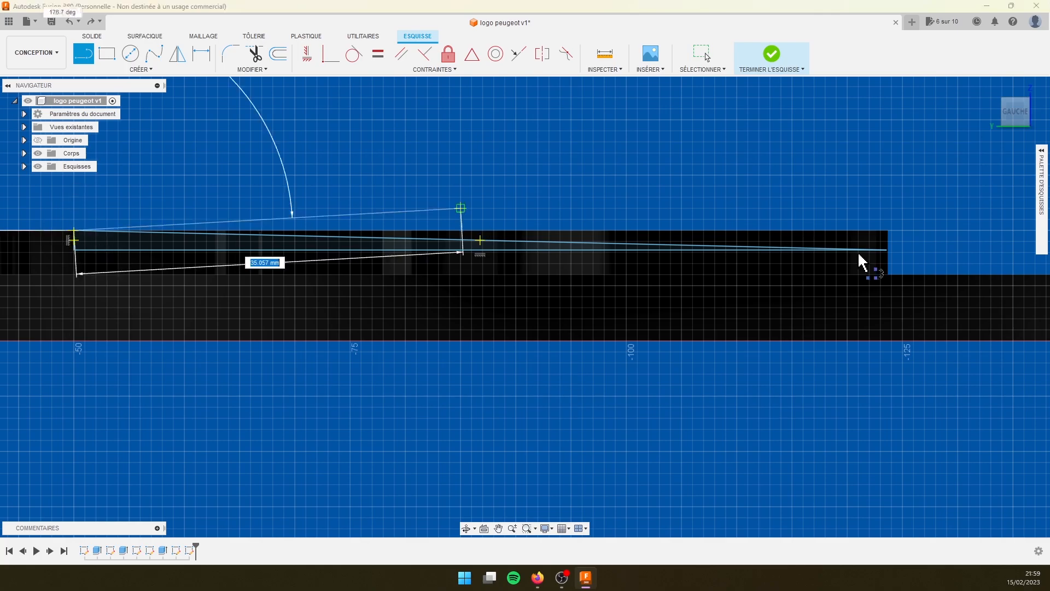
{"action": "left_click", "coordinate": [892, 231]}
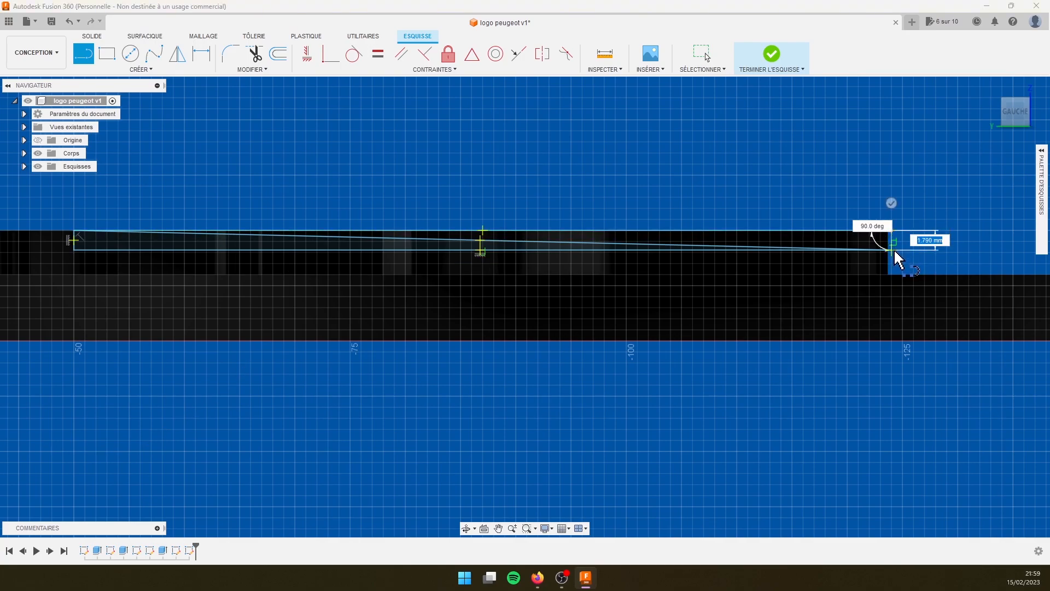
{"action": "left_click", "coordinate": [890, 250]}
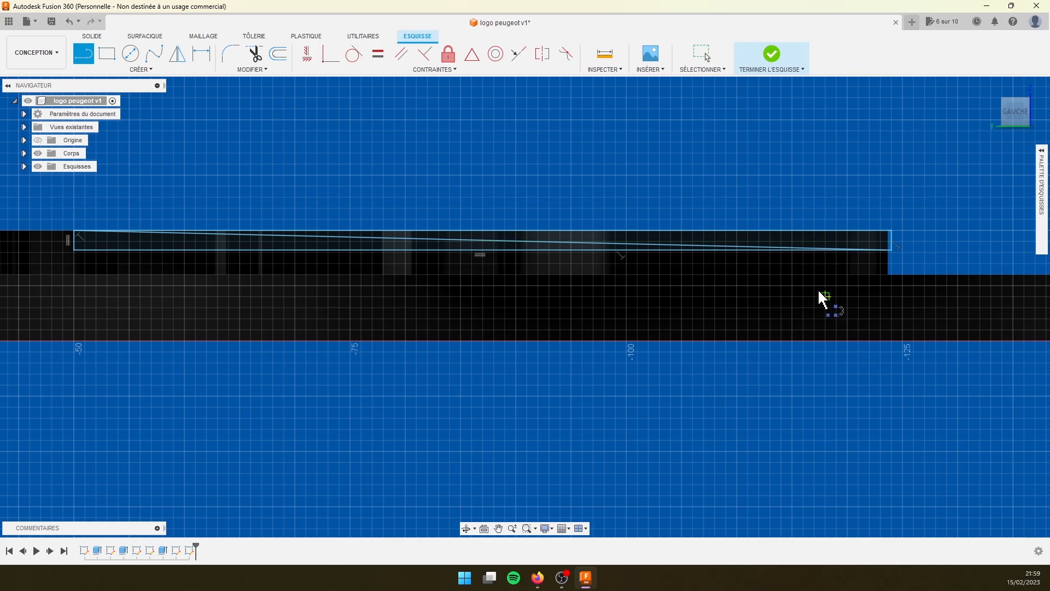
{"action": "left_click", "coordinate": [753, 76]}
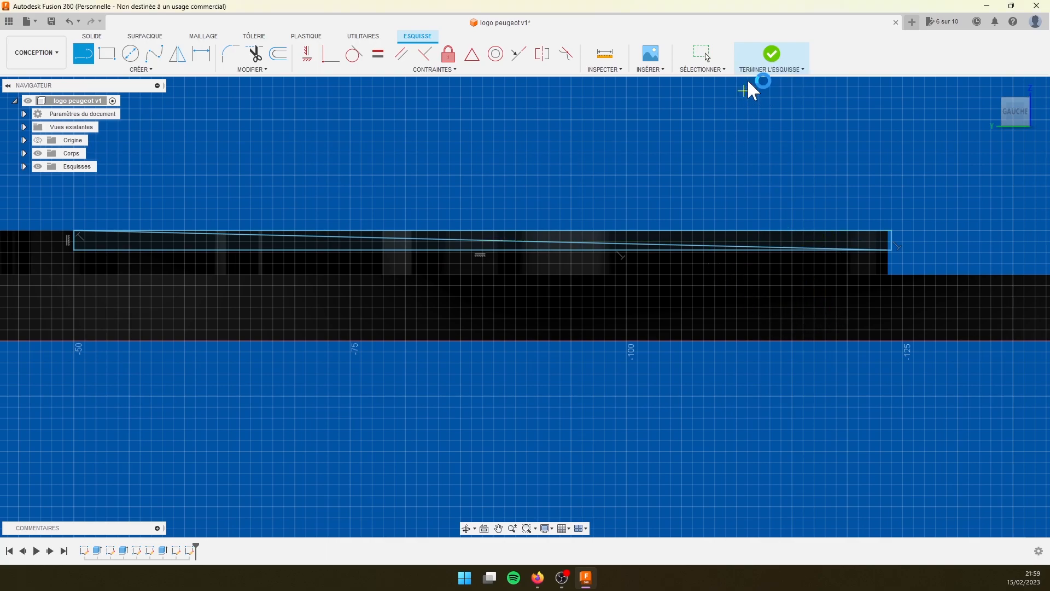
Extrude the upper triangle above the sloping line 123 mm as a cut through the lion relief.
{"action": "mouse_move", "coordinate": [790, 386]}
{"action": "middle_mouse_down", "text": "shift"}
{"action": "mouse_move", "coordinate": [672, 403]}
{"action": "mouse_move", "coordinate": [593, 394]}
{"action": "mouse_move", "coordinate": [628, 403]}
{"action": "mouse_move", "coordinate": [694, 392]}
{"action": "mouse_move", "coordinate": [685, 405]}
{"action": "mouse_move", "coordinate": [602, 392]}
{"action": "middle_mouse_up", "text": "shift"}
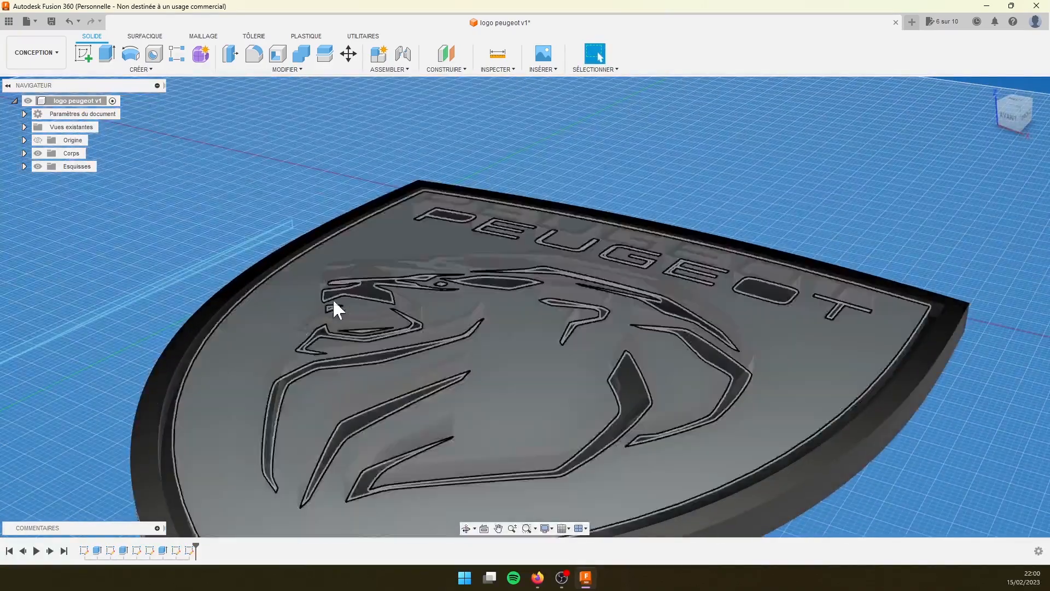
{"action": "middle_click_drag", "start_coordinate": [126, 336], "coordinate": [233, 234], "text": "shift"}
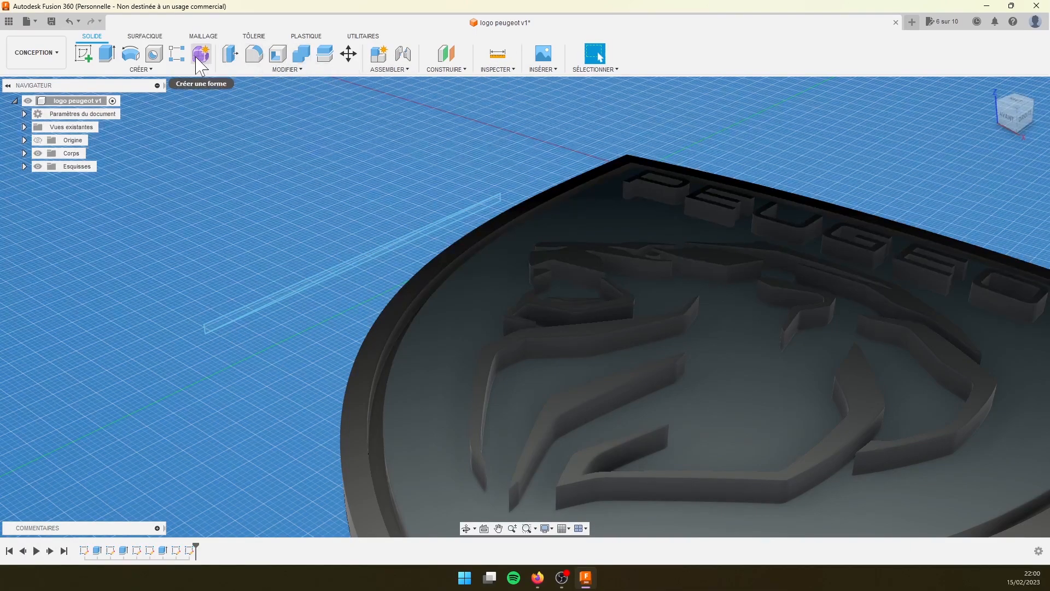
{"action": "left_click", "coordinate": [105, 54]}
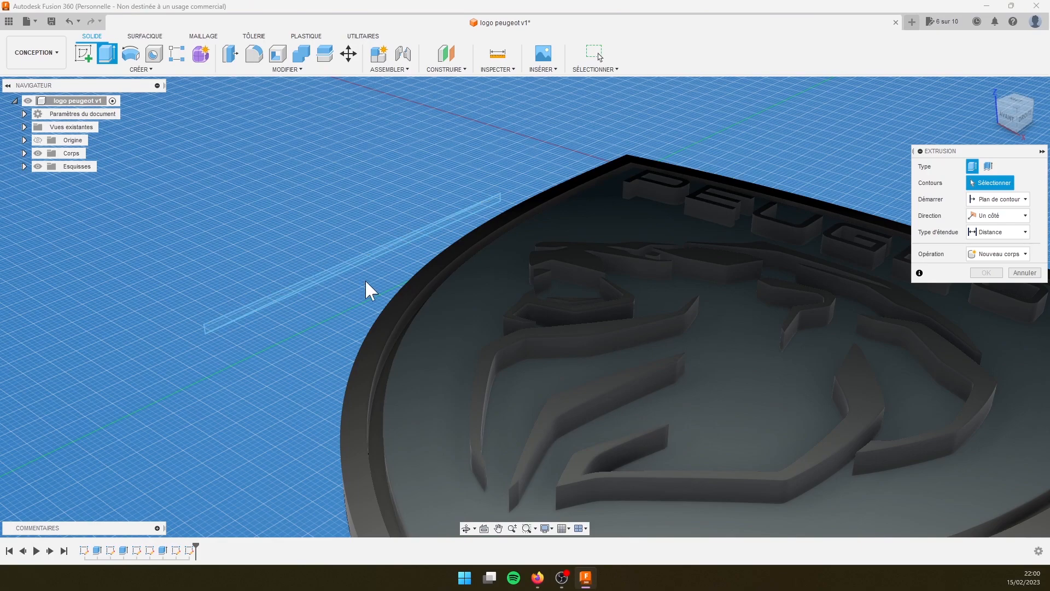
{"action": "left_click", "coordinate": [1004, 256]}
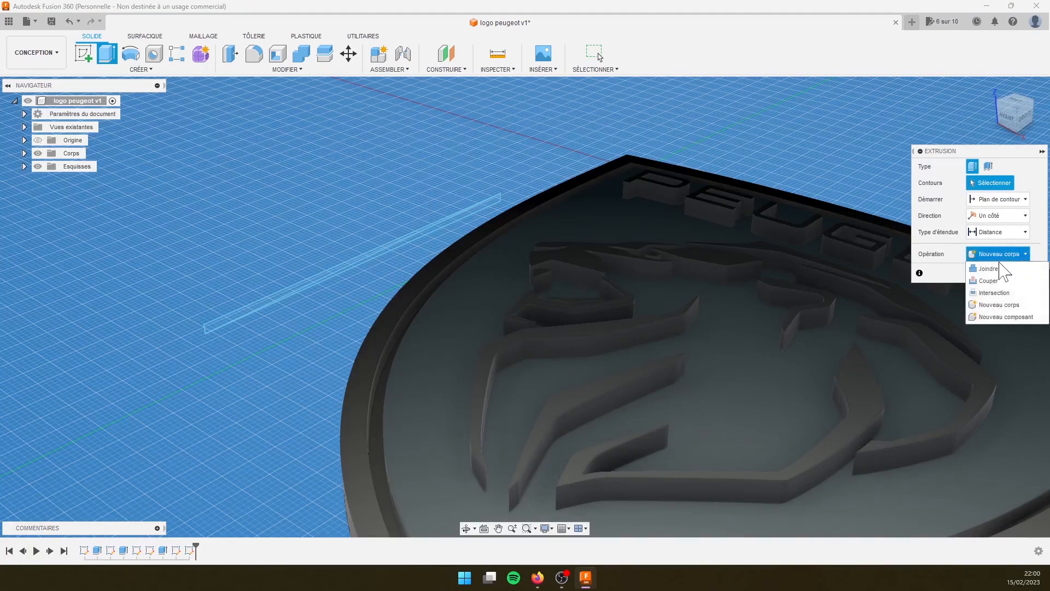
{"action": "left_click", "coordinate": [990, 281]}
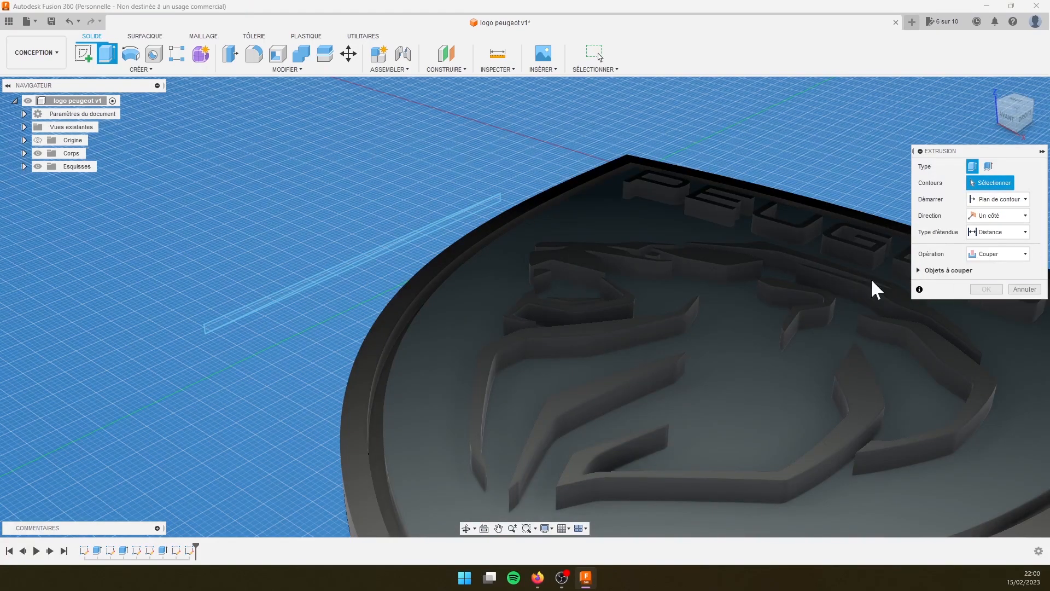
{"action": "left_click", "coordinate": [230, 317]}
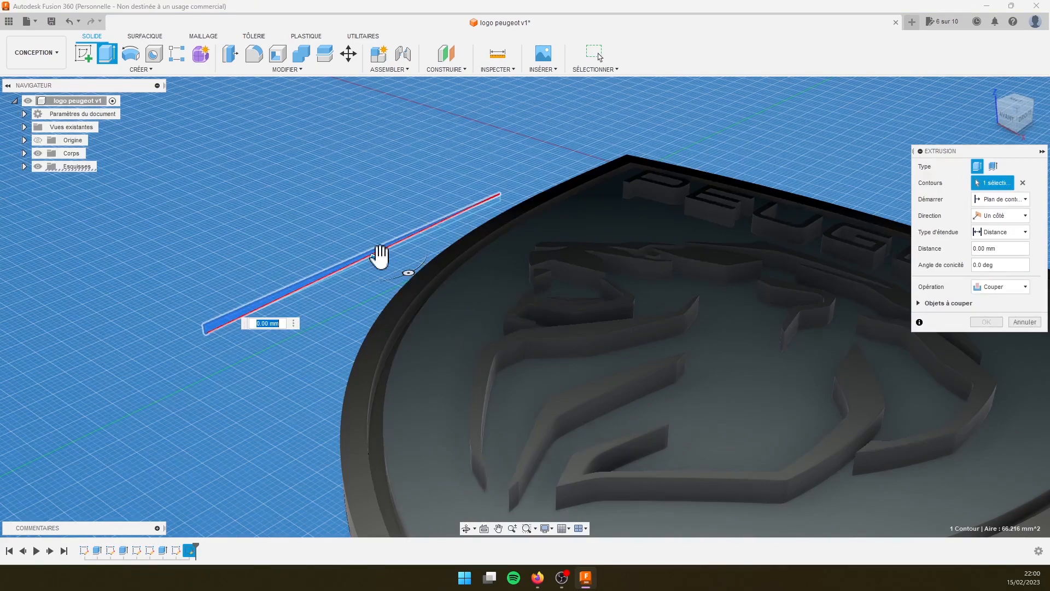
{"action": "left_click_drag", "start_coordinate": [378, 257], "coordinate": [1046, 523]}
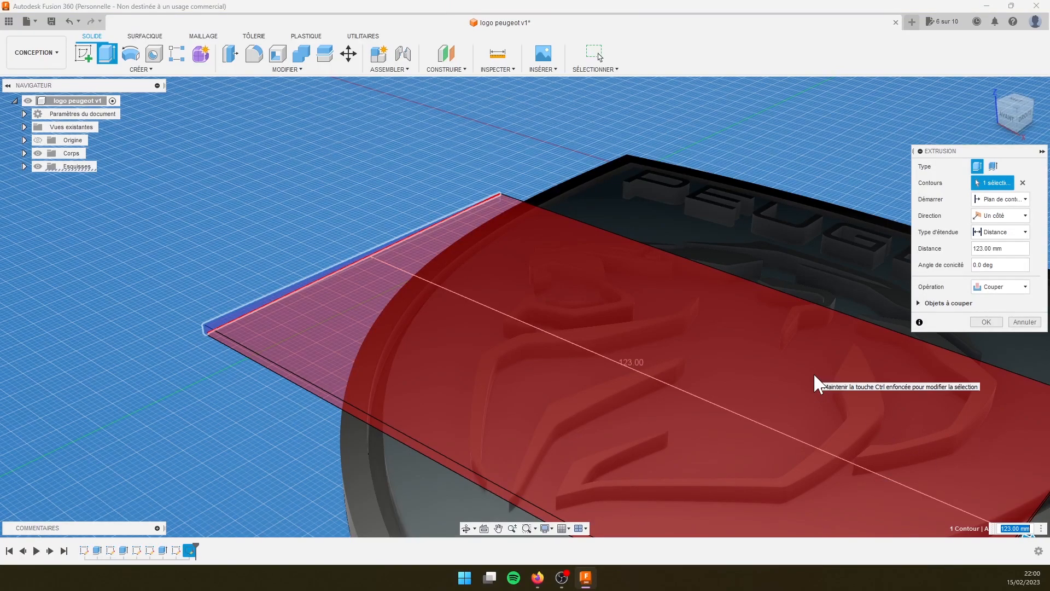
{"action": "key", "text": "Return"}
Examine the sloped cut on the lion relief from the side, from above and near the shield's tip.
{"action": "middle_click_drag", "start_coordinate": [237, 326], "coordinate": [639, 222], "text": "shift"}
{"action": "middle_click_drag", "start_coordinate": [355, 326], "coordinate": [520, 279]}
{"action": "middle_click_drag", "start_coordinate": [429, 355], "coordinate": [424, 380], "text": "shift"}
{"action": "middle_click_drag", "start_coordinate": [694, 462], "coordinate": [700, 409]}
{"action": "middle_click_drag", "start_coordinate": [653, 497], "coordinate": [666, 483], "text": "shift"}
{"action": "middle_click_drag", "start_coordinate": [722, 285], "coordinate": [356, 335], "text": "shift"}
{"action": "scroll", "coordinate": [636, 331], "scroll_direction": "down", "scroll_amount": 3}
{"action": "middle_click_drag", "start_coordinate": [719, 327], "coordinate": [984, 386], "text": "shift"}
{"action": "middle_click_drag", "start_coordinate": [976, 307], "coordinate": [973, 374], "text": "shift"}
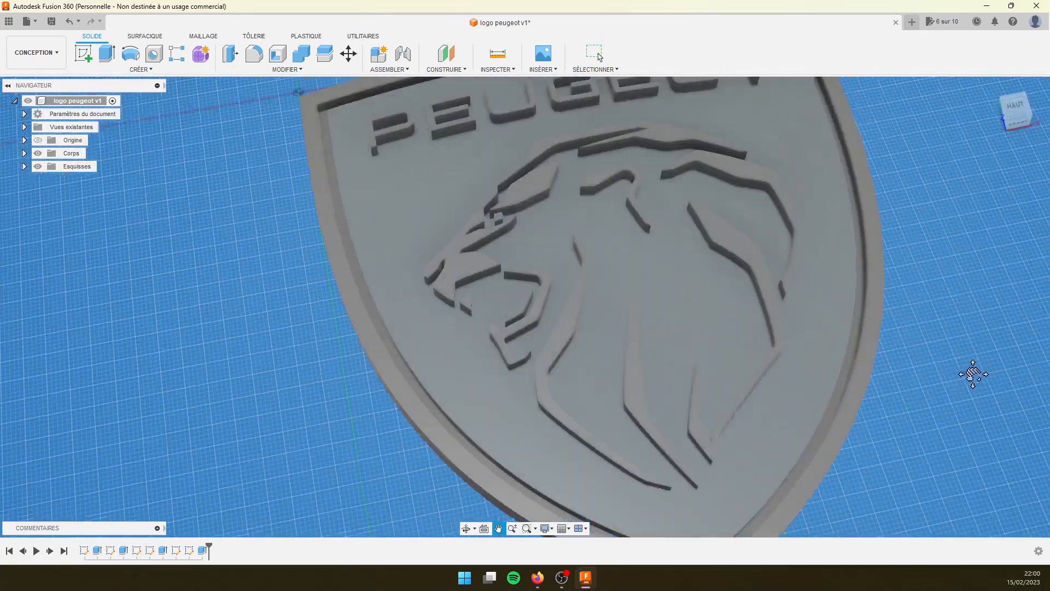
{"action": "middle_click_drag", "start_coordinate": [933, 274], "coordinate": [966, 326]}
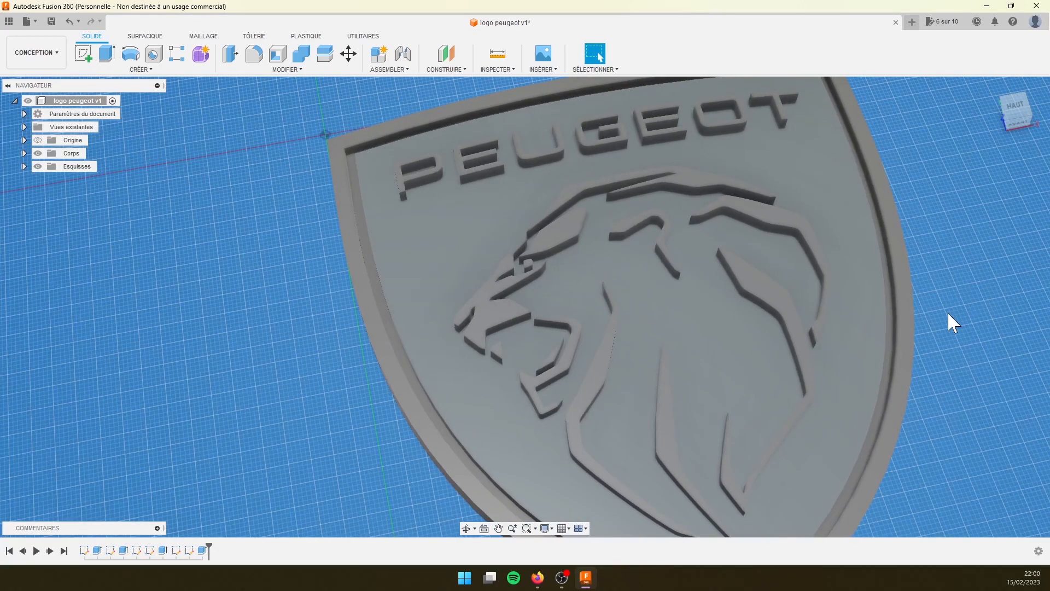
{"action": "middle_click_drag", "start_coordinate": [1012, 453], "coordinate": [914, 279]}
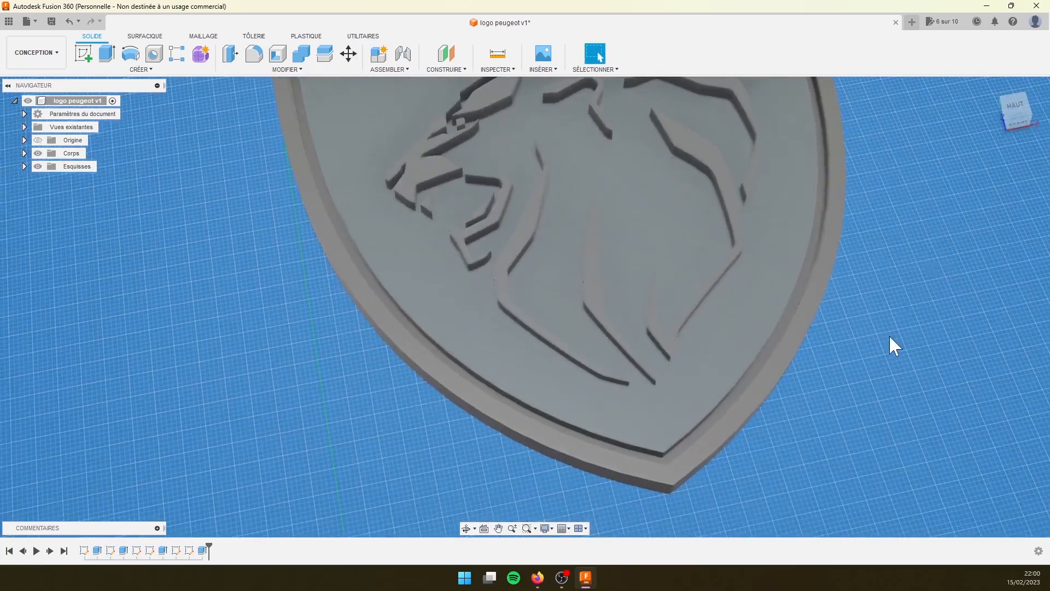
Examine the finished lion relief near the shield's tip, and the whole shield from above.
{"action": "middle_click_drag", "start_coordinate": [888, 334], "coordinate": [870, 359]}
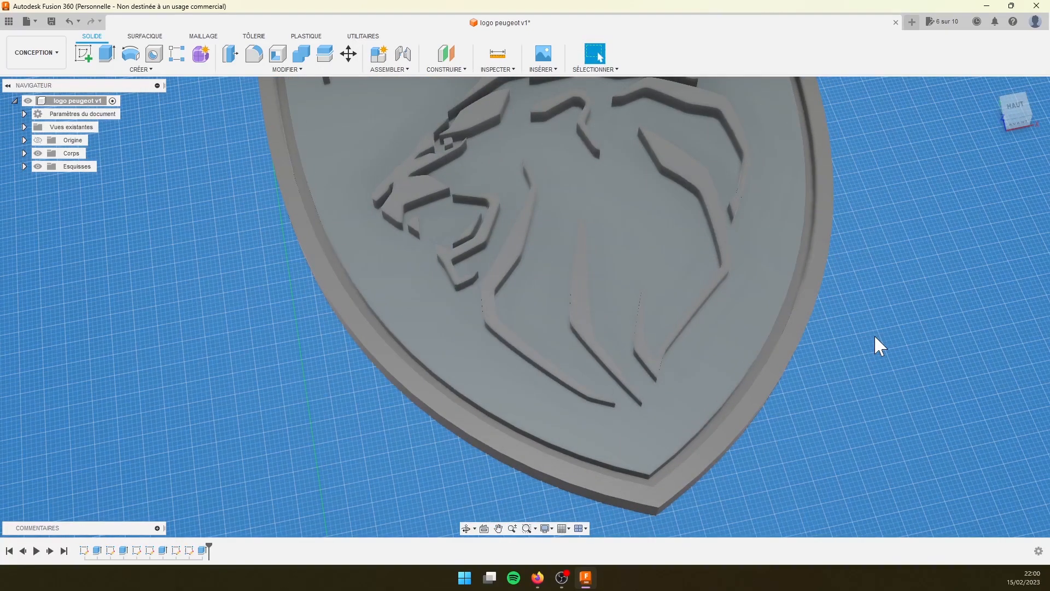
{"action": "middle_click_drag", "start_coordinate": [863, 335], "coordinate": [833, 335]}
{"action": "middle_click_drag", "start_coordinate": [842, 295], "coordinate": [846, 304], "text": "shift"}
{"action": "middle_click_drag", "start_coordinate": [874, 342], "coordinate": [898, 442]}
{"action": "scroll", "coordinate": [926, 426], "scroll_direction": "down", "scroll_amount": 8}
{"action": "middle_click_drag", "start_coordinate": [870, 404], "coordinate": [699, 323]}
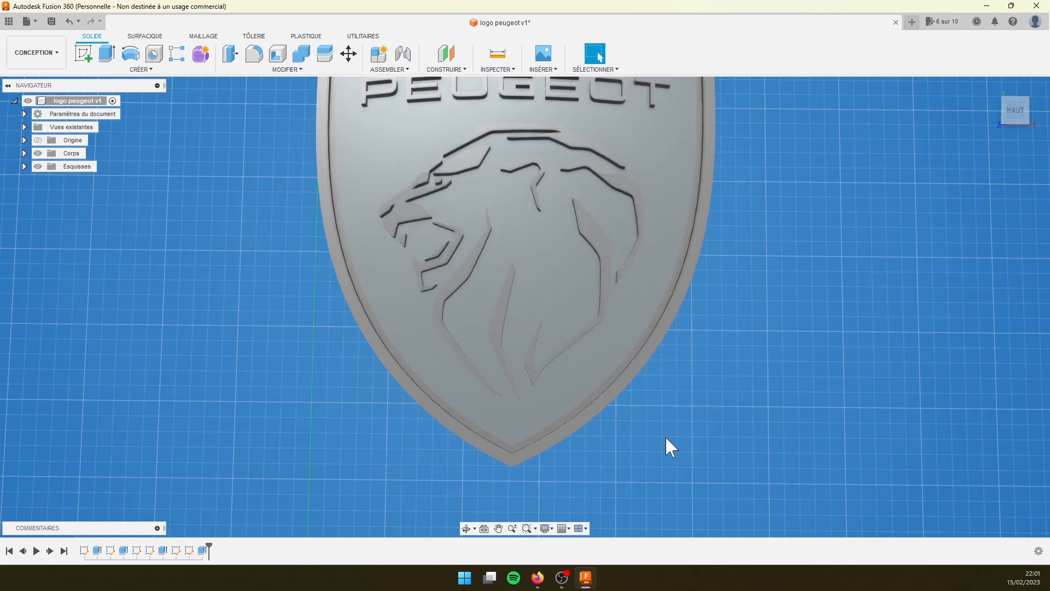
{"action": "scroll", "coordinate": [680, 440], "scroll_direction": "down", "scroll_amount": 2}
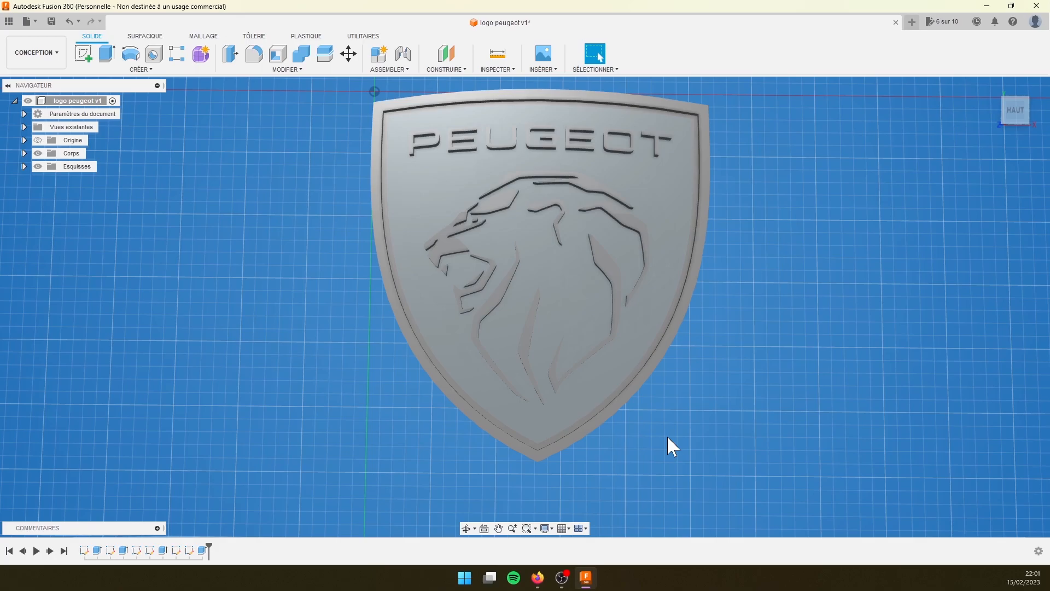
{"action": "mouse_move", "coordinate": [653, 421]}
{"action": "middle_mouse_down", "text": "shift"}
{"action": "mouse_move", "coordinate": [694, 306]}
{"action": "mouse_move", "coordinate": [656, 371]}
{"action": "mouse_move", "coordinate": [661, 426]}
{"action": "middle_mouse_up", "text": "shift"}
{"action": "middle_click_drag", "start_coordinate": [740, 425], "coordinate": [717, 432], "text": "shift"}
{"action": "scroll", "coordinate": [328, 282], "scroll_direction": "down", "scroll_amount": 3}
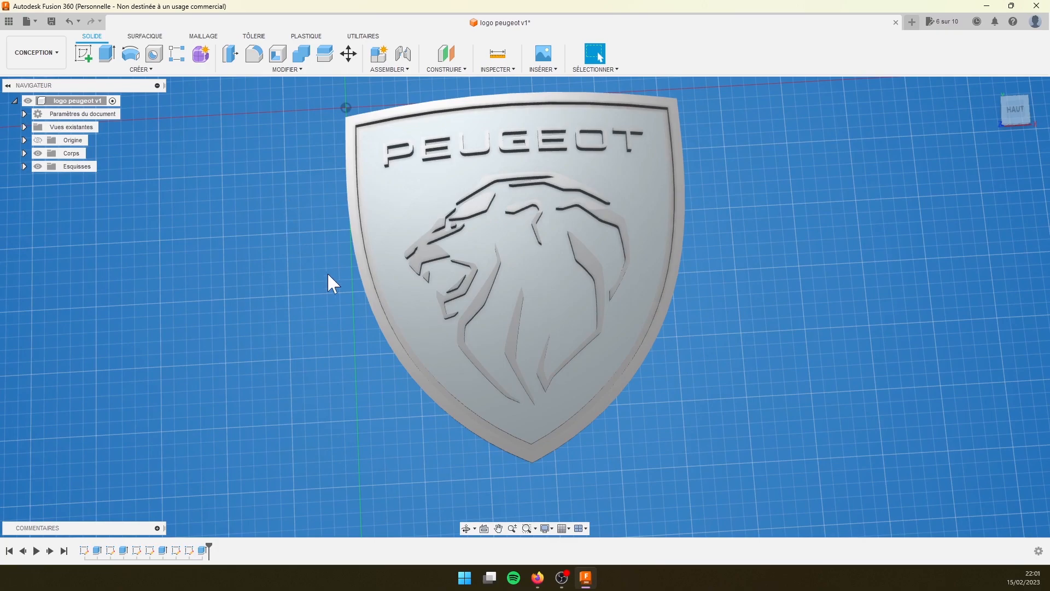
Select the whole shield and save the design with the version description v1.
{"action": "left_click_drag", "start_coordinate": [289, 99], "coordinate": [791, 481]}
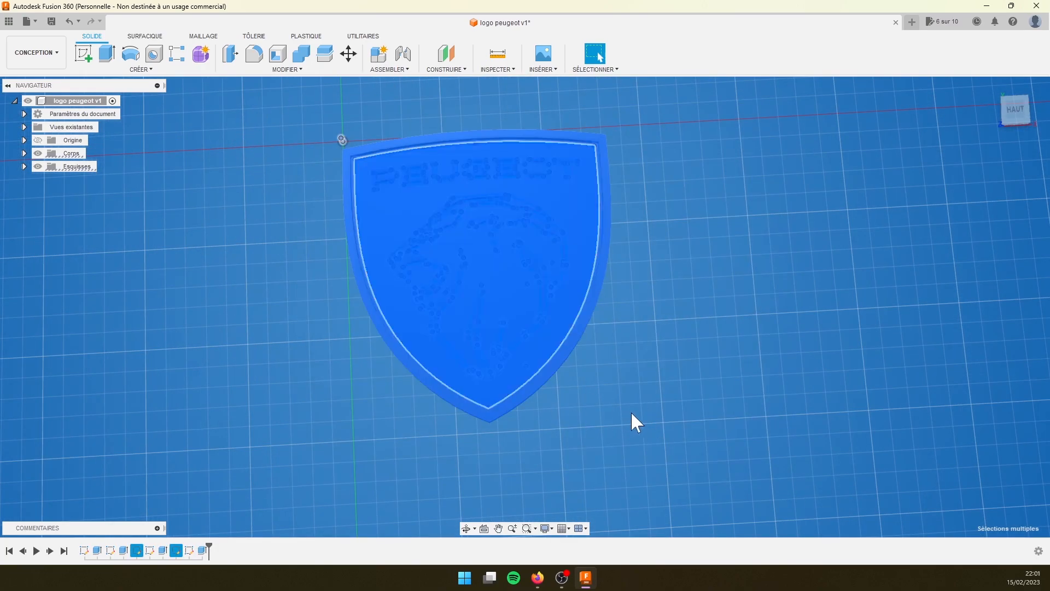
{"action": "key", "text": "ctrl+s"}
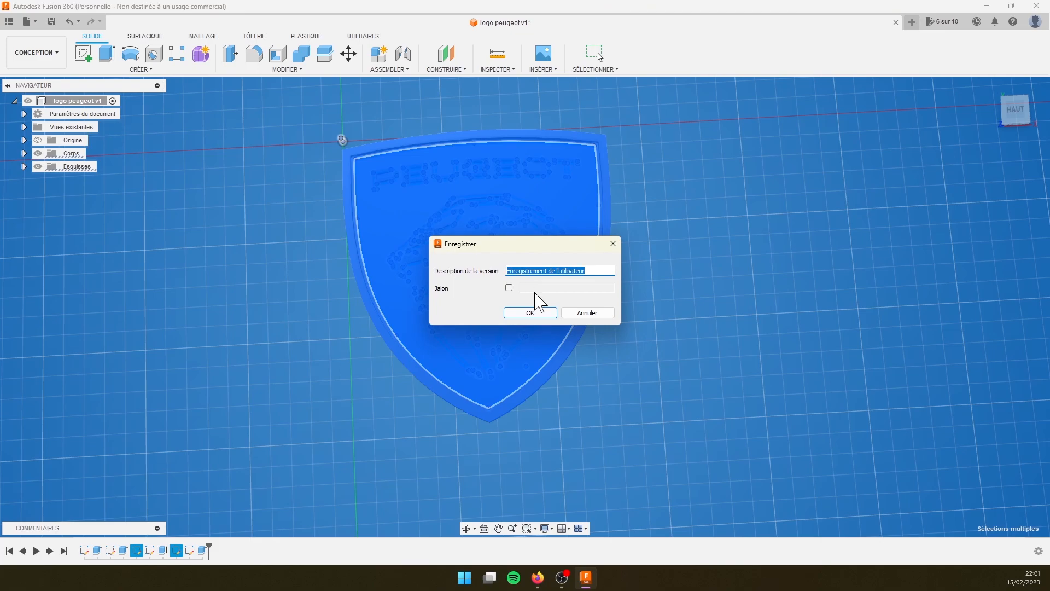
{"action": "type", "text": "v1"}
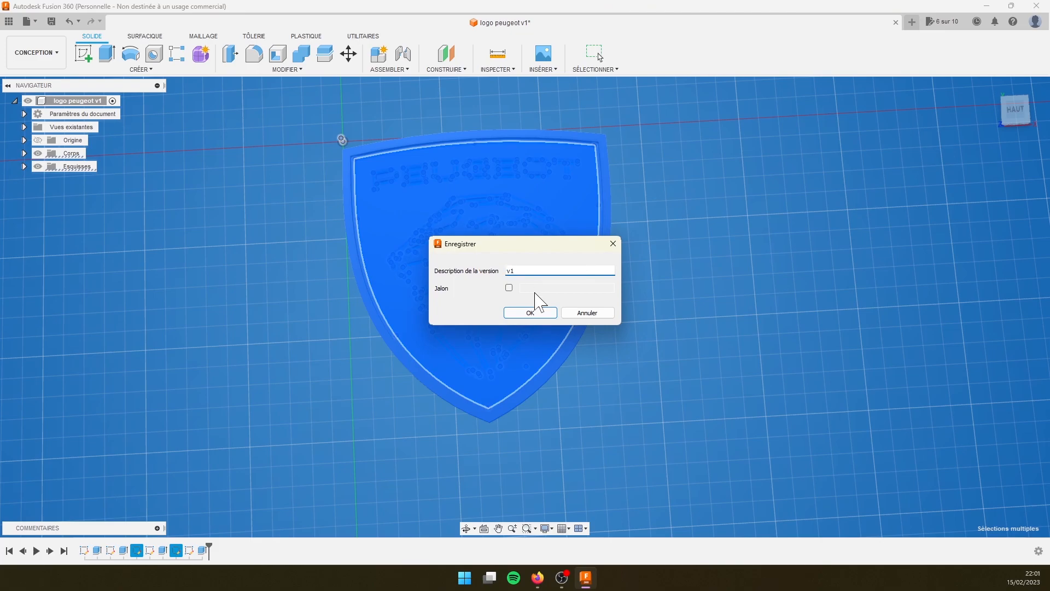
{"action": "key", "text": "Return"}
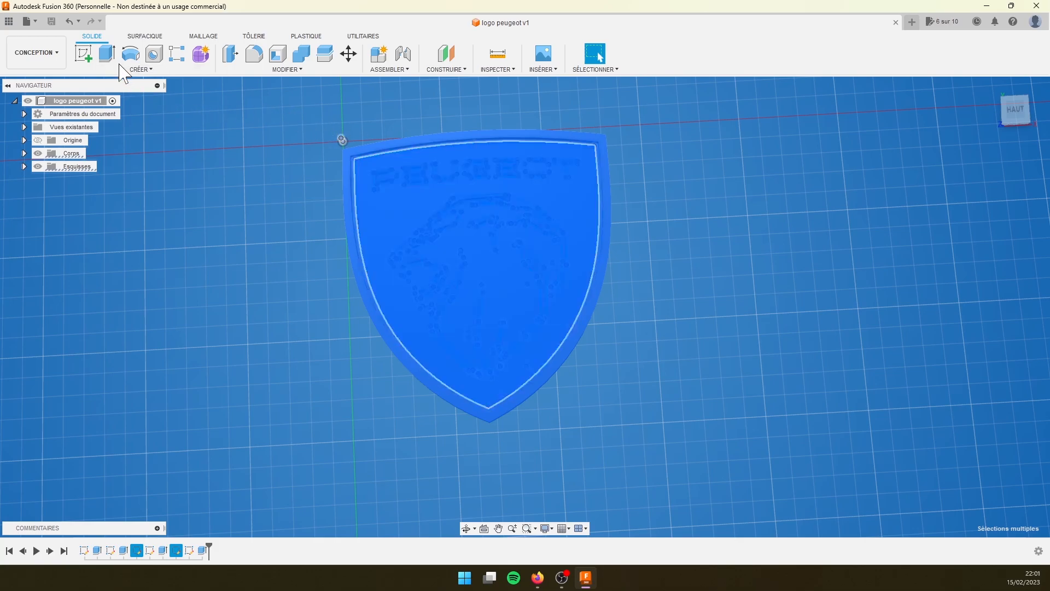
Turn off sending to the print utility in the 3D print export, and cancel saving the STL file.
{"action": "left_click", "coordinate": [361, 37]}
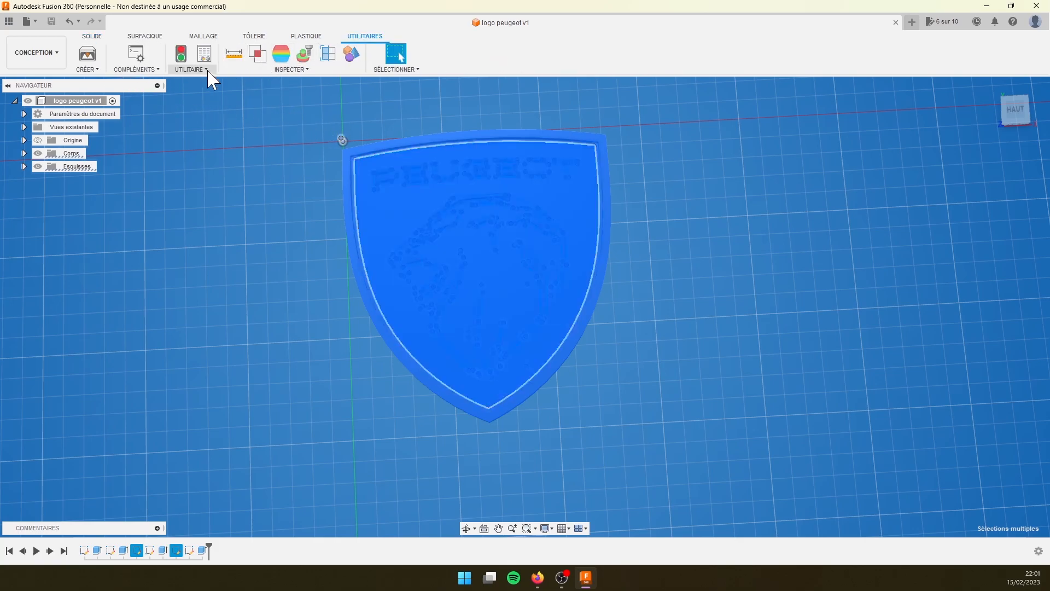
{"action": "left_click", "coordinate": [87, 69]}
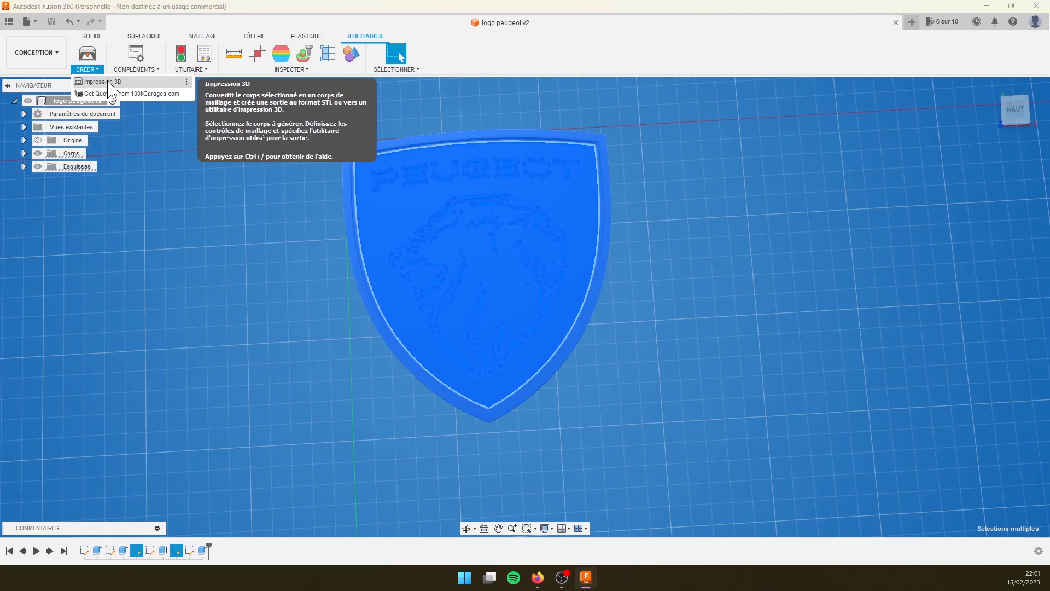
{"action": "left_click", "coordinate": [107, 82]}
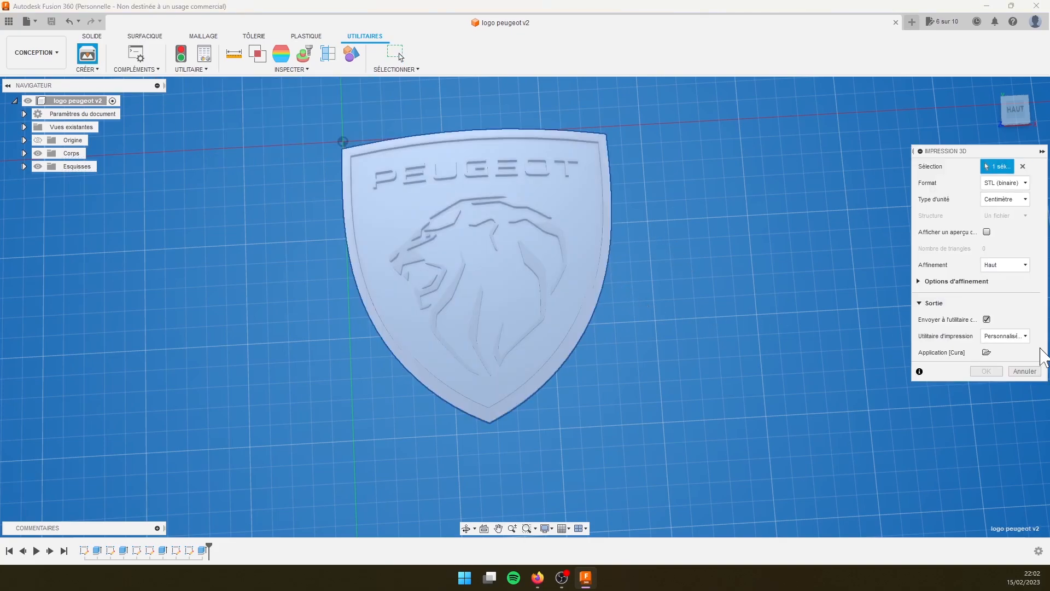
{"action": "left_click", "coordinate": [1004, 336]}
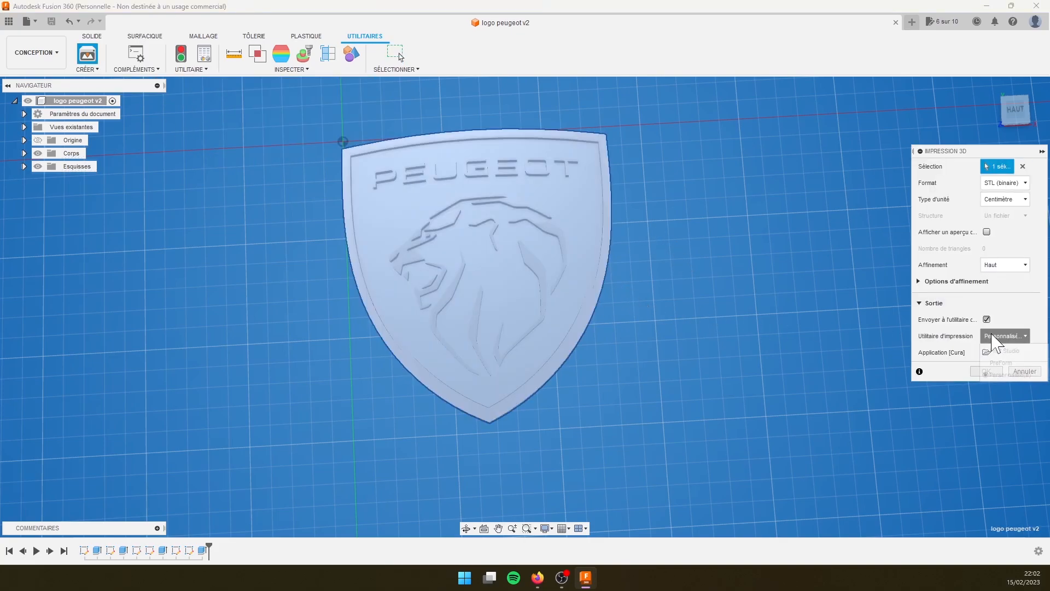
{"action": "left_click", "coordinate": [987, 320]}
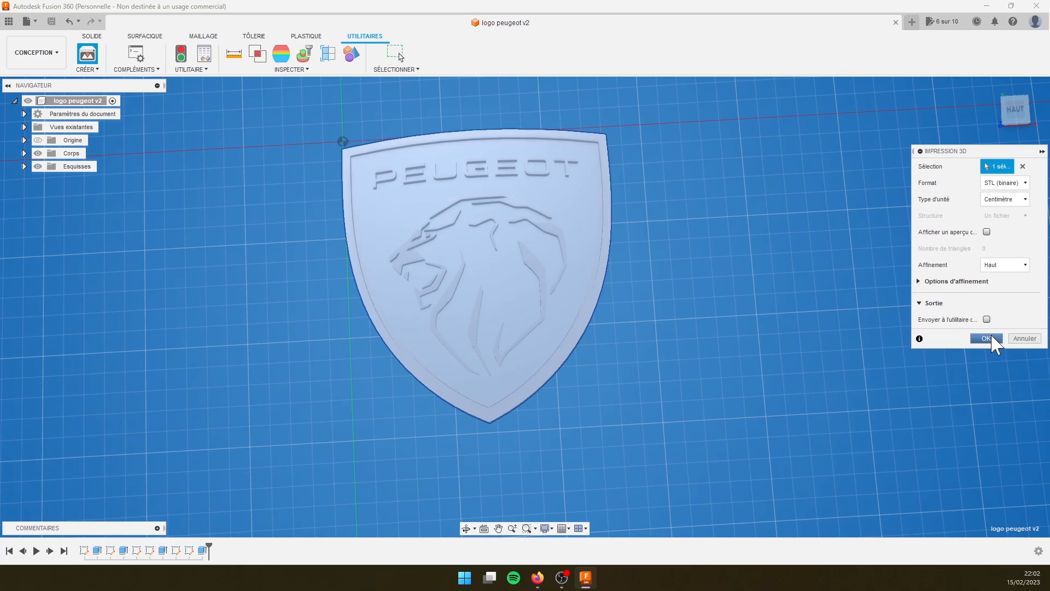
{"action": "left_click", "coordinate": [988, 338]}
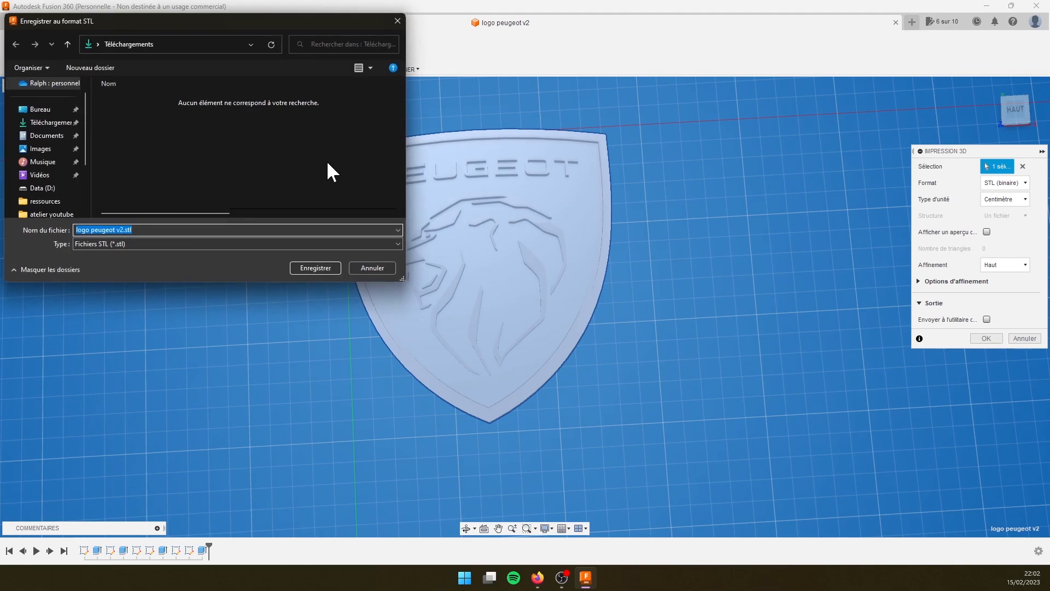
{"action": "left_click", "coordinate": [372, 270]}
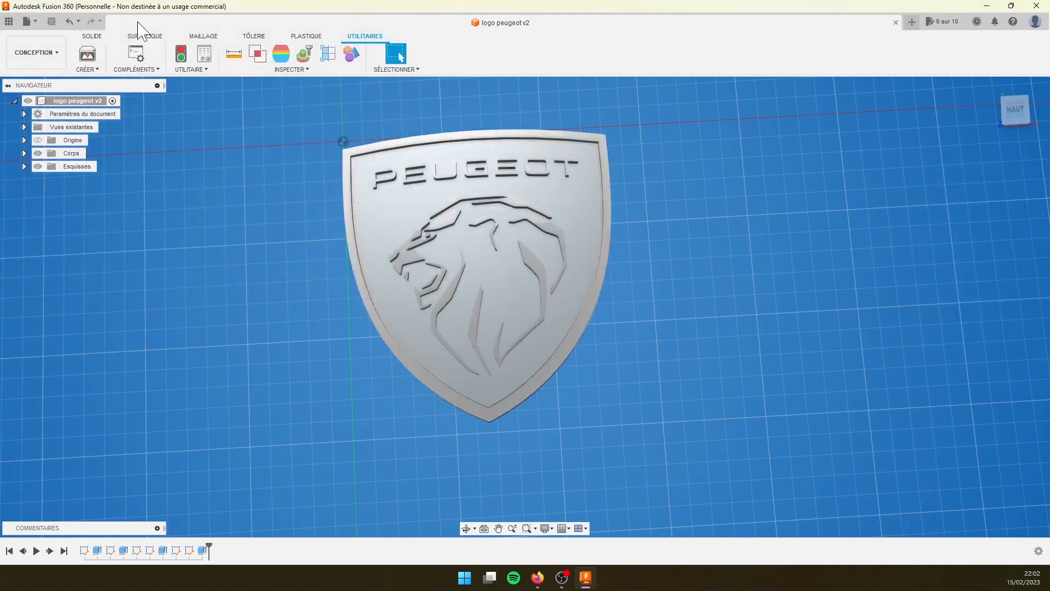
Start the 3D print export again and set its unit type to millimetres.
{"action": "left_click", "coordinate": [88, 69]}
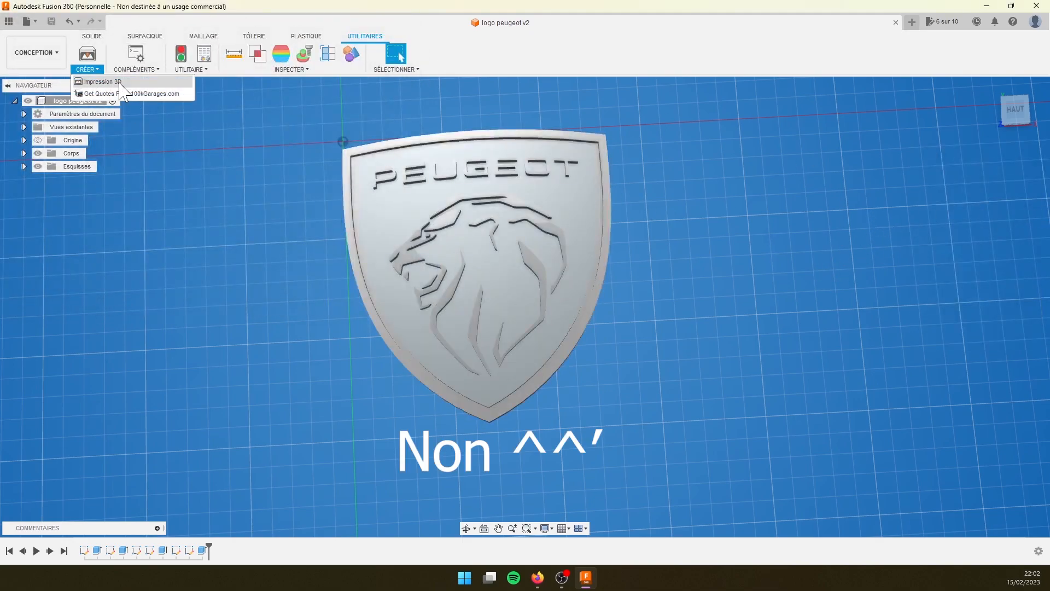
{"action": "left_click", "coordinate": [120, 84]}
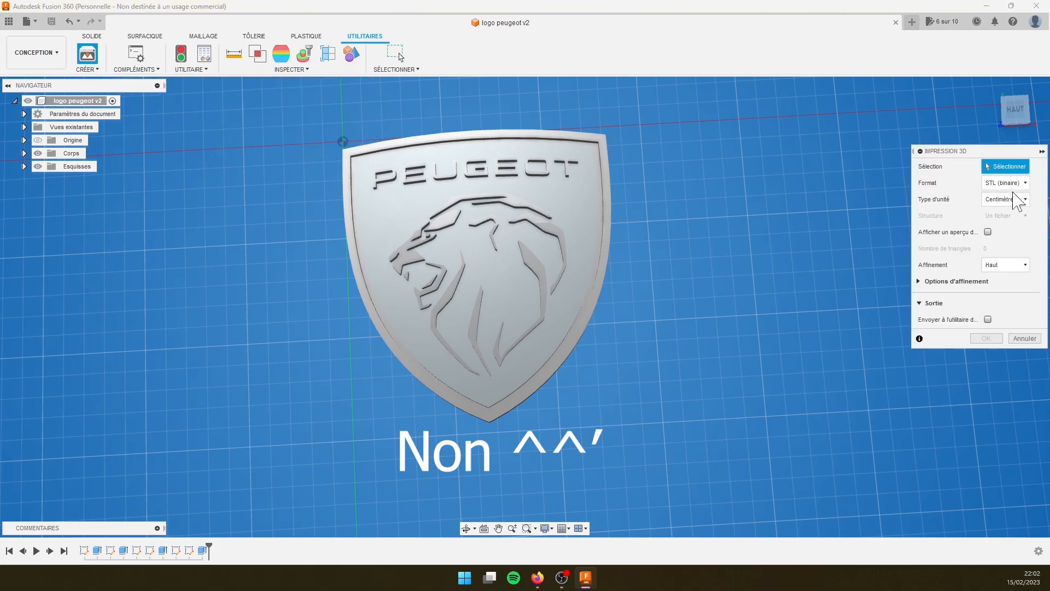
{"action": "left_click", "coordinate": [1019, 199]}
{"action": "left_click", "coordinate": [1008, 217]}
{"action": "left_click", "coordinate": [1011, 201]}
{"action": "left_click", "coordinate": [1006, 225]}
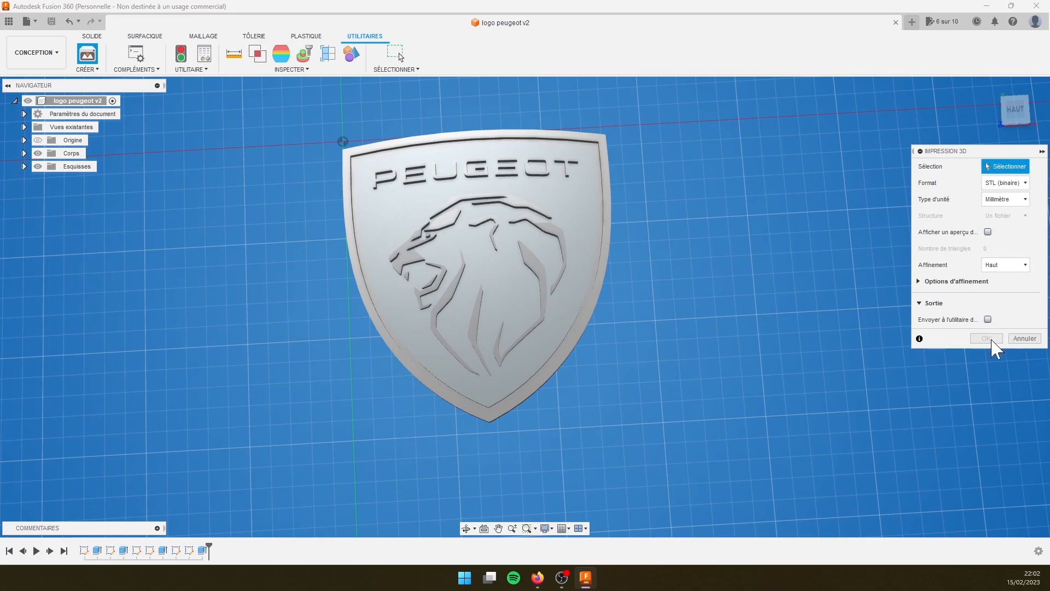
Select the shield body and export it as a binary STL file named lion peugeot.
{"action": "left_click_drag", "start_coordinate": [312, 120], "coordinate": [738, 445]}
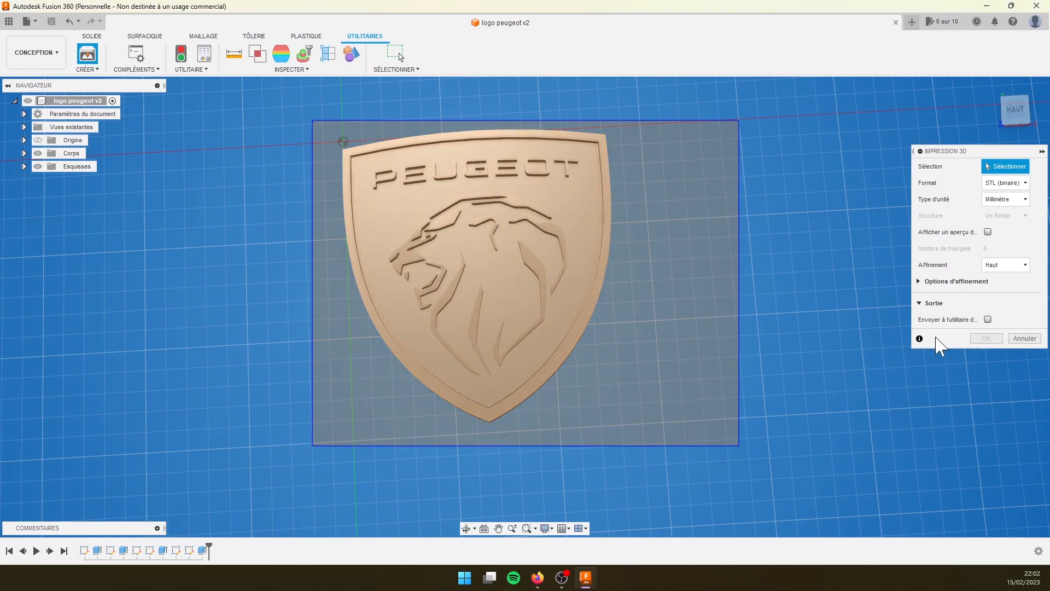
{"action": "left_click", "coordinate": [592, 345]}
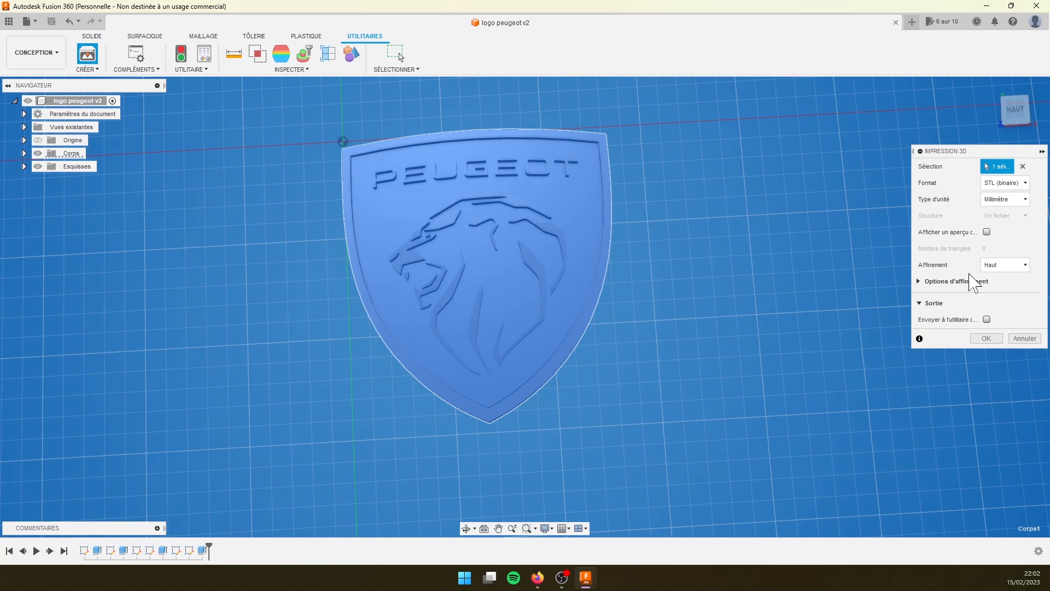
{"action": "left_click", "coordinate": [984, 339]}
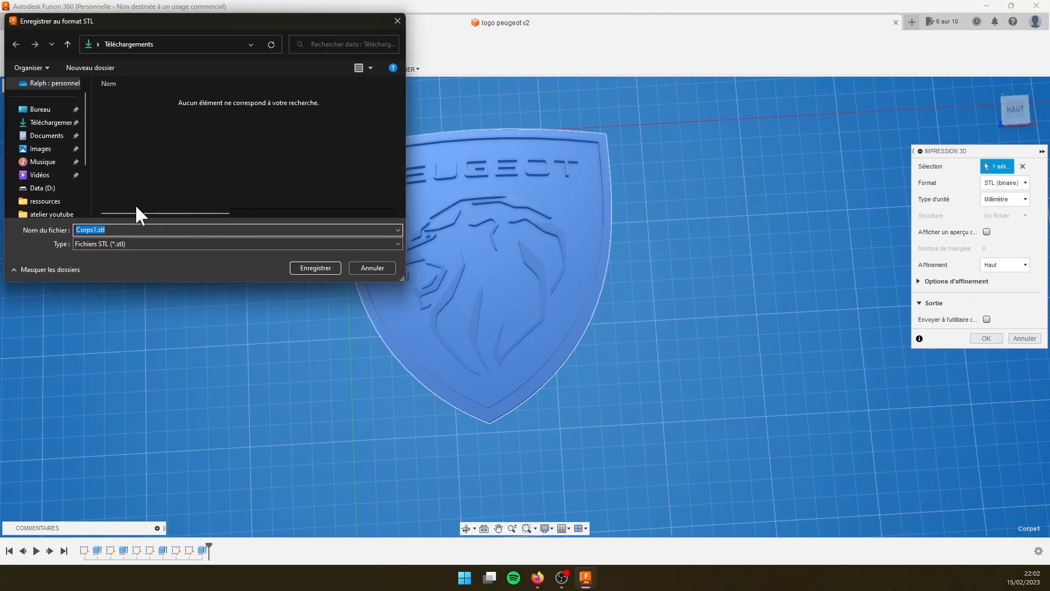
{"action": "type", "text": "lion peugeot"}
{"action": "key", "text": "Return"}
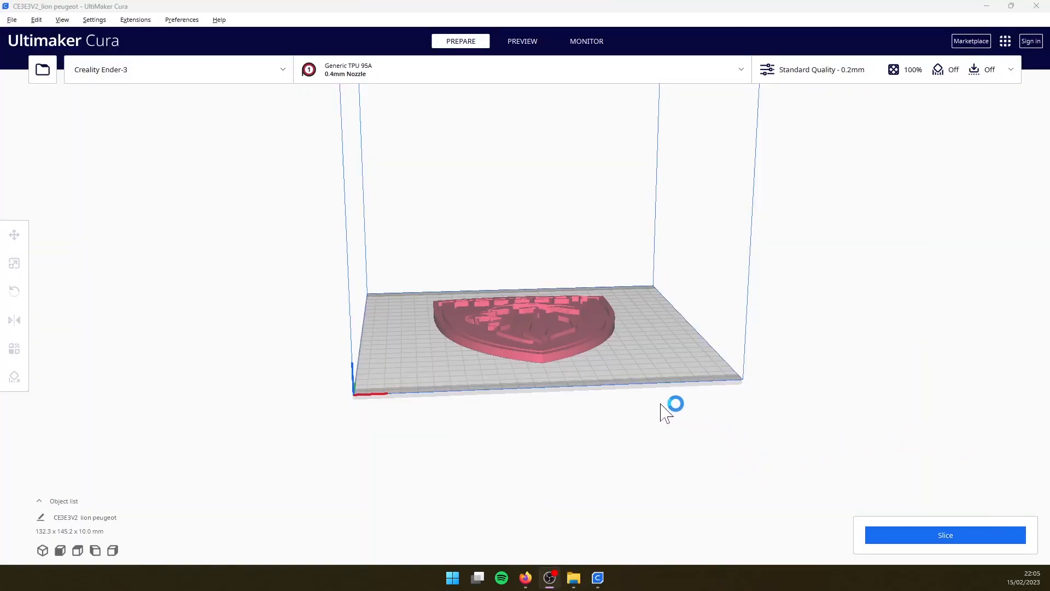
With the shield model loaded in Ultimaker Cura, set the print material to Generic PLA.
{"action": "mouse_move", "coordinate": [653, 387]}
{"action": "middle_mouse_down"}
{"action": "mouse_move", "coordinate": [649, 414]}
{"action": "mouse_move", "coordinate": [629, 413]}
{"action": "mouse_move", "coordinate": [635, 419]}
{"action": "mouse_move", "coordinate": [665, 382]}
{"action": "middle_mouse_up"}
{"action": "right_click_drag", "start_coordinate": [672, 393], "coordinate": [569, 403]}
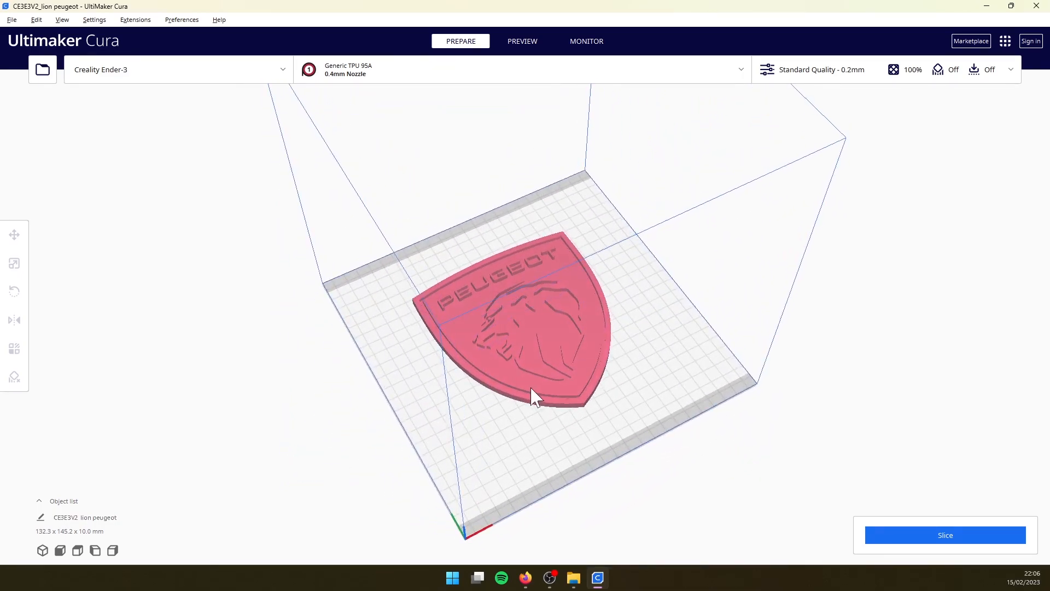
{"action": "scroll", "coordinate": [528, 391], "scroll_direction": "up", "scroll_amount": 5}
{"action": "scroll", "coordinate": [525, 384], "scroll_direction": "up", "scroll_amount": 3}
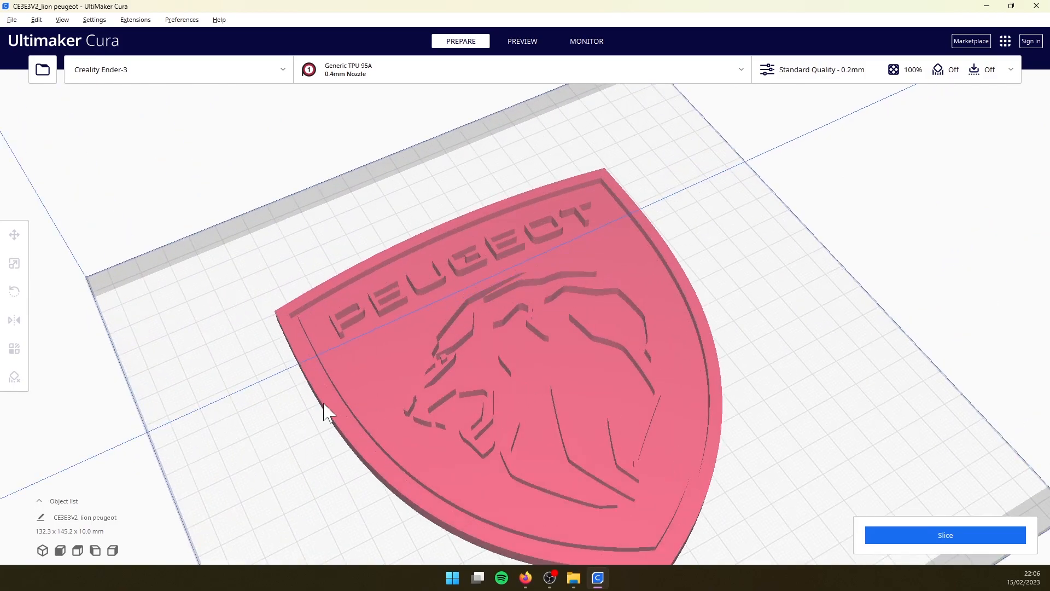
{"action": "scroll", "coordinate": [422, 363], "scroll_direction": "down", "scroll_amount": 3}
{"action": "right_click_drag", "start_coordinate": [422, 364], "coordinate": [296, 261]}
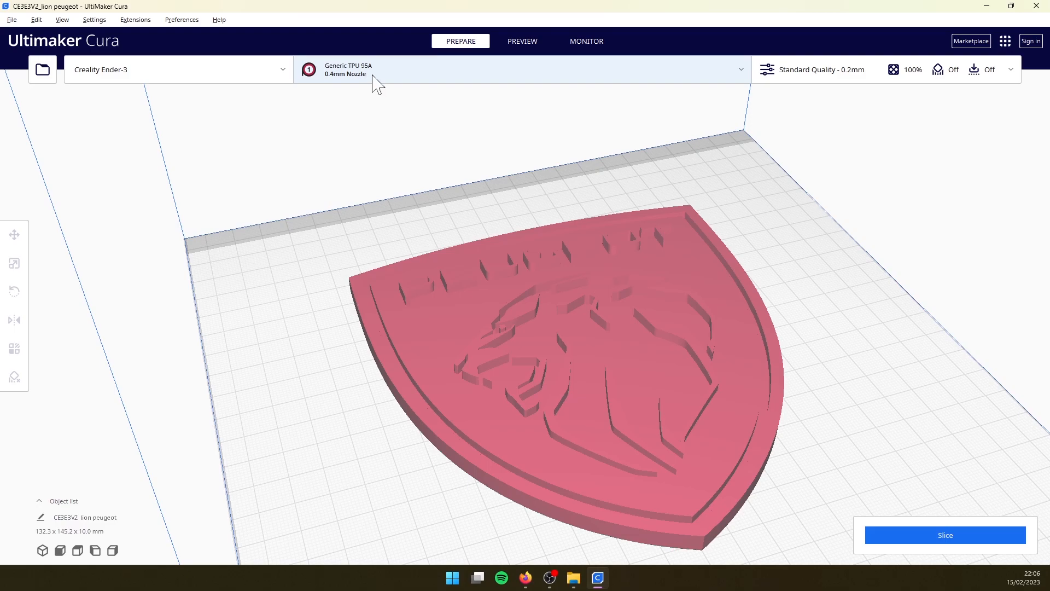
{"action": "left_click", "coordinate": [375, 83]}
{"action": "left_click", "coordinate": [625, 131]}
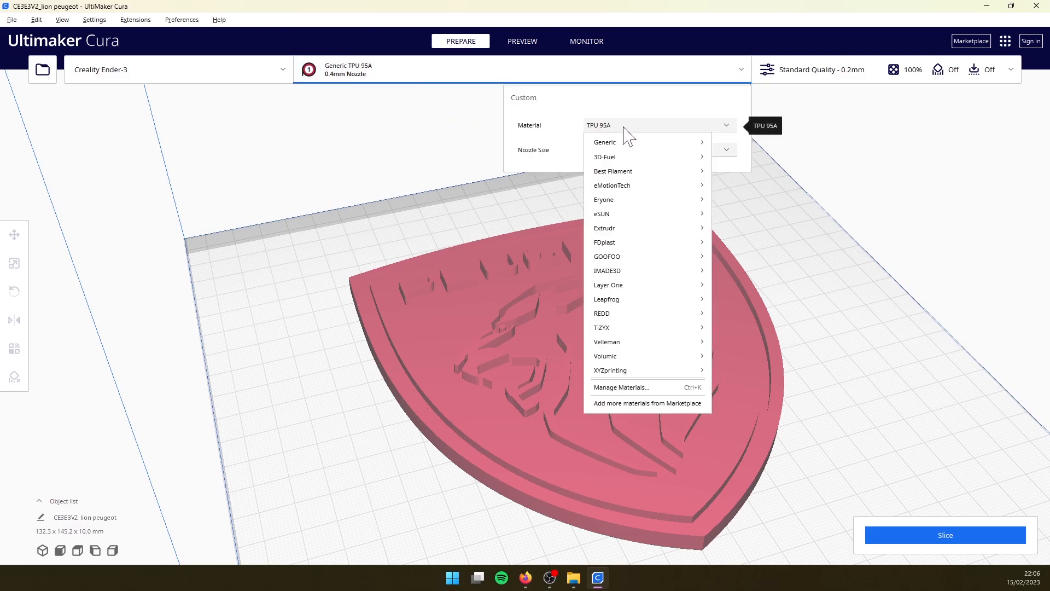
{"action": "left_click", "coordinate": [570, 429]}
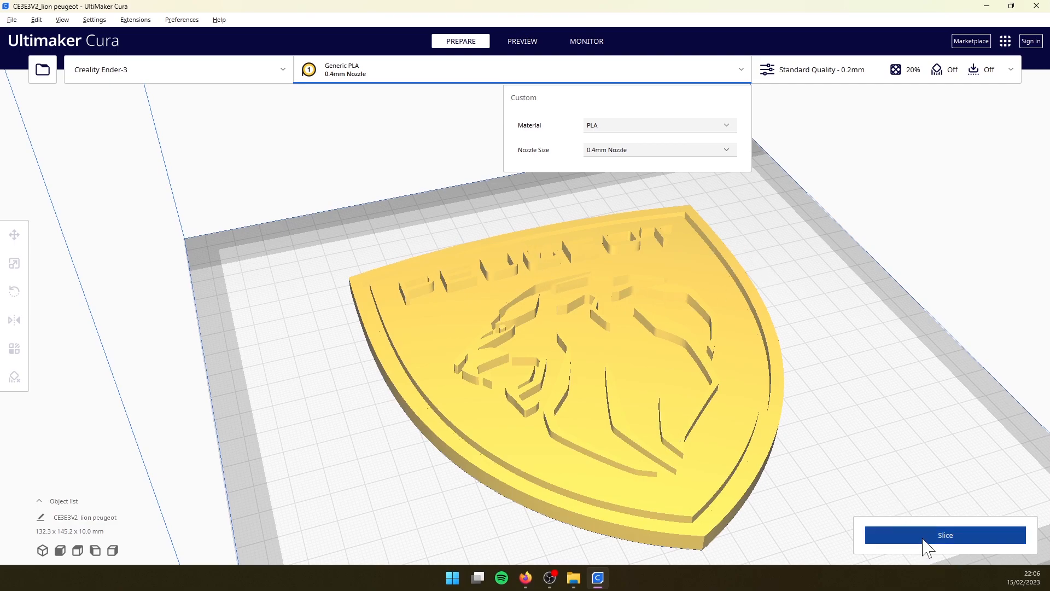
{"action": "left_click", "coordinate": [799, 218]}
Examine the shield on the build plate from above, both close up and from farther away.
{"action": "middle_click_drag", "start_coordinate": [859, 337], "coordinate": [821, 365]}
{"action": "right_click_drag", "start_coordinate": [821, 364], "coordinate": [778, 372]}
{"action": "middle_click_drag", "start_coordinate": [778, 372], "coordinate": [798, 300]}
{"action": "right_click_drag", "start_coordinate": [798, 300], "coordinate": [763, 333]}
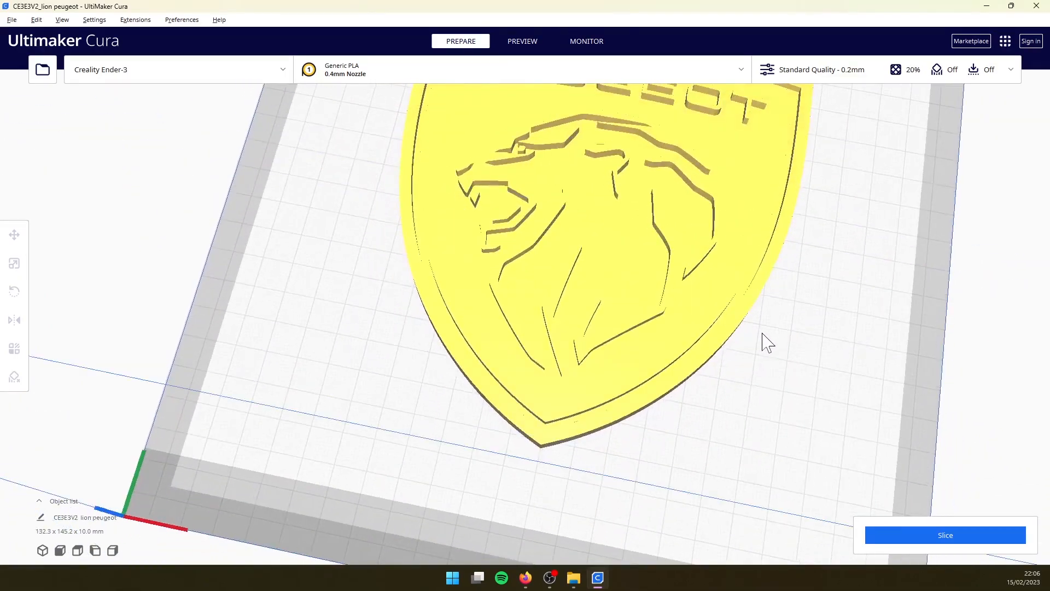
{"action": "scroll", "coordinate": [769, 338], "scroll_direction": "up", "scroll_amount": 4}
{"action": "scroll", "coordinate": [770, 339], "scroll_direction": "down", "scroll_amount": 6}
{"action": "scroll", "coordinate": [738, 345], "scroll_direction": "down", "scroll_amount": 5}
{"action": "scroll", "coordinate": [579, 293], "scroll_direction": "up", "scroll_amount": 6}
Scale the shield model uniformly to 10% of its size and view it on the build plate.
{"action": "left_click", "coordinate": [686, 268]}
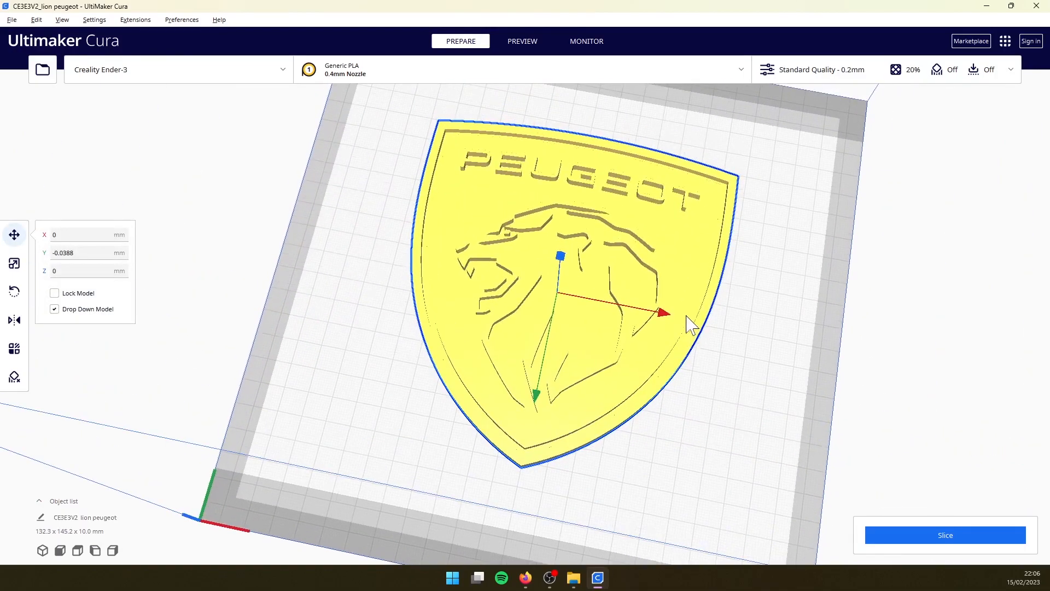
{"action": "left_click", "coordinate": [16, 263]}
{"action": "left_click", "coordinate": [156, 264]}
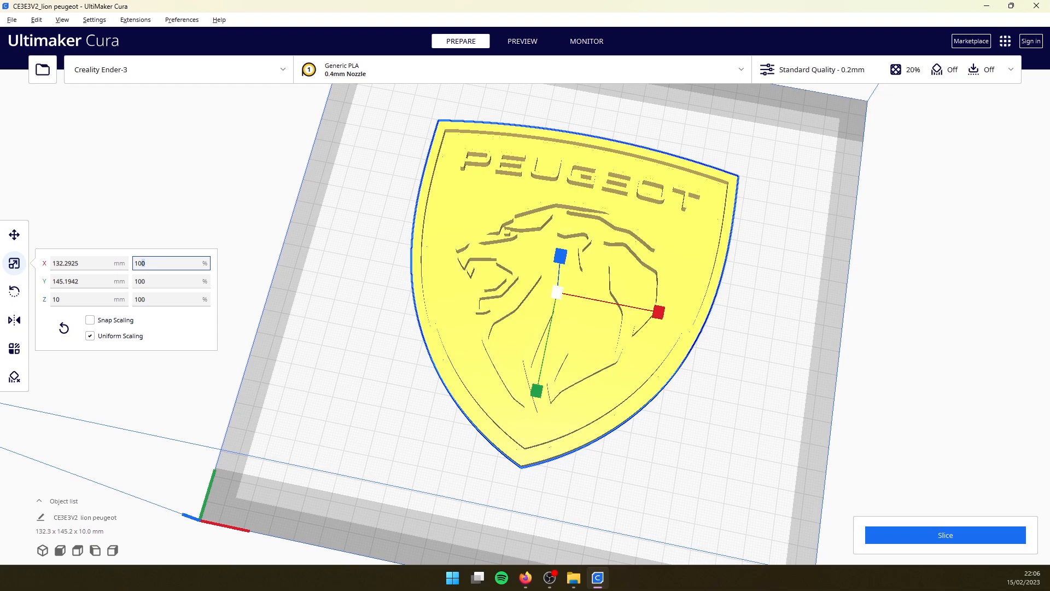
{"action": "key", "text": "Tab"}
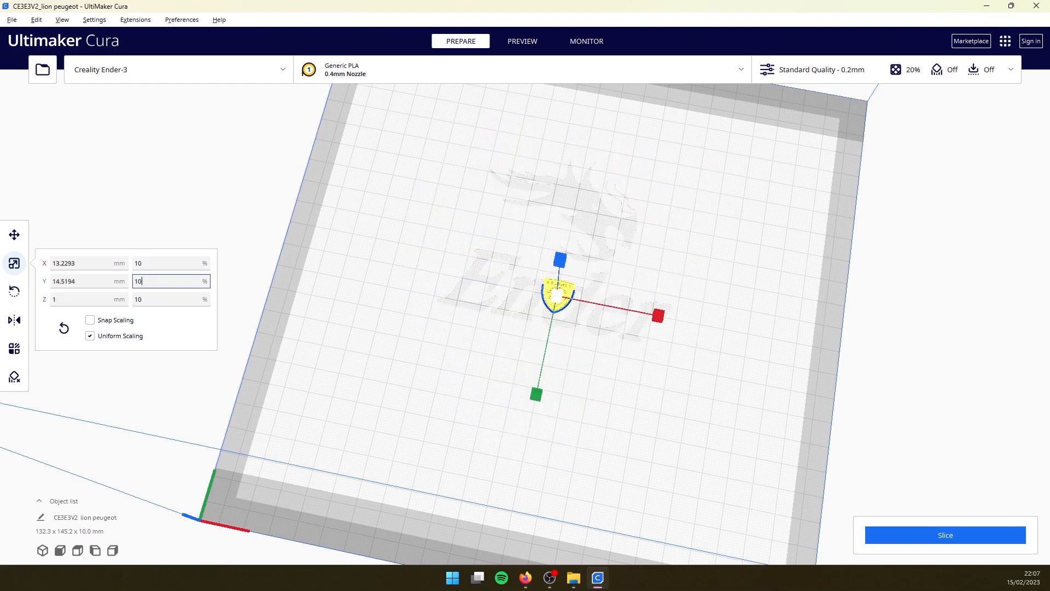
{"action": "scroll", "coordinate": [588, 277], "scroll_direction": "up", "scroll_amount": 3}
{"action": "scroll", "coordinate": [602, 290], "scroll_direction": "up", "scroll_amount": 6}
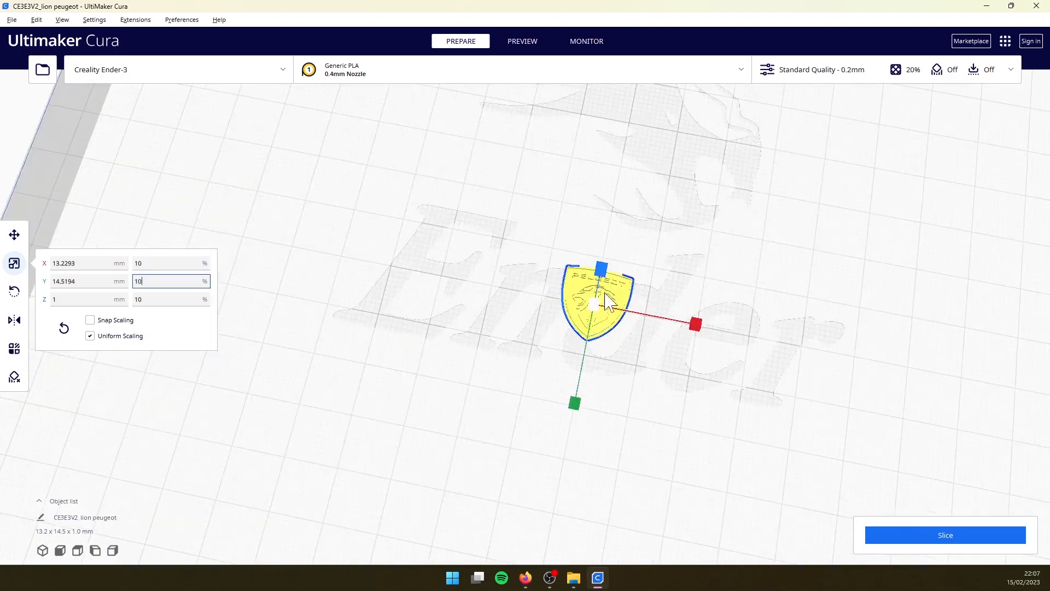
{"action": "scroll", "coordinate": [568, 405], "scroll_direction": "down", "scroll_amount": 8}
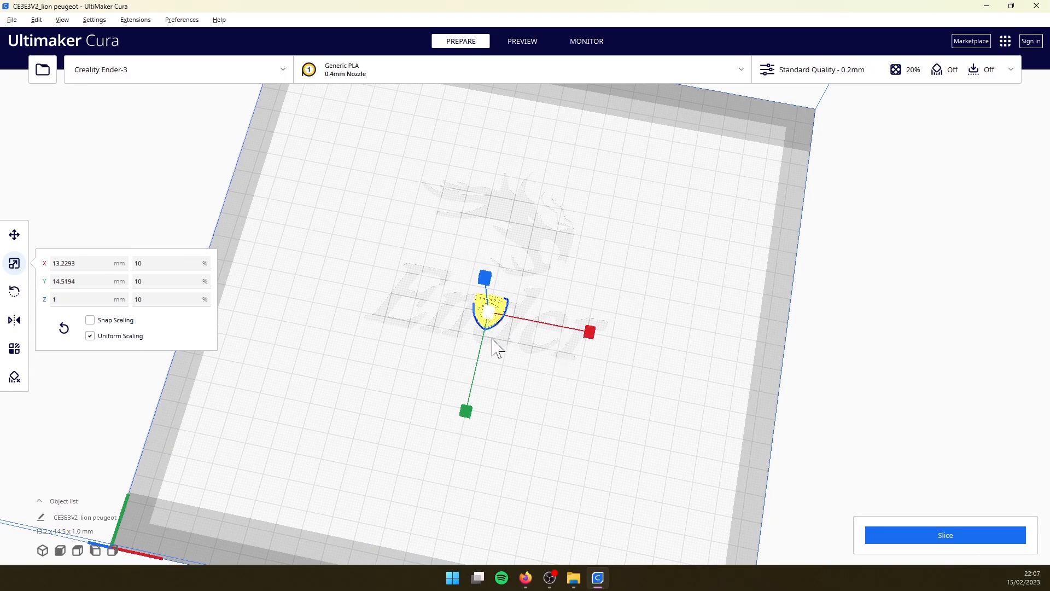
Set the shield model's uniform scale to 25%.
{"action": "scroll", "coordinate": [485, 316], "scroll_direction": "up", "scroll_amount": 3}
{"action": "left_click", "coordinate": [137, 263]}
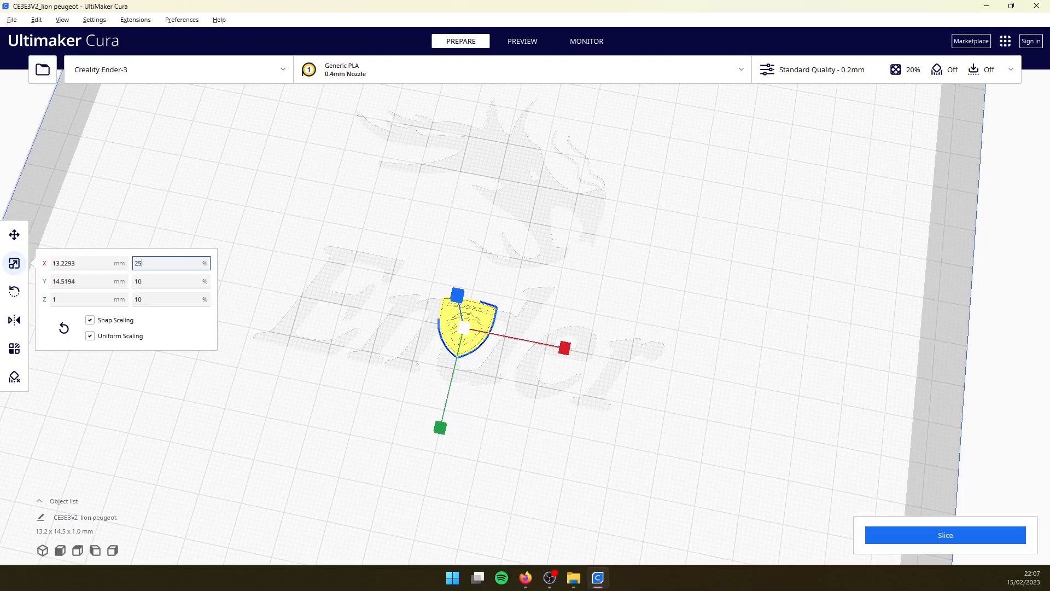
{"action": "type", "text": "25"}
{"action": "key", "text": "Tab"}
{"action": "scroll", "coordinate": [326, 454], "scroll_direction": "down", "scroll_amount": 10}
{"action": "scroll", "coordinate": [327, 453], "scroll_direction": "up", "scroll_amount": 8}
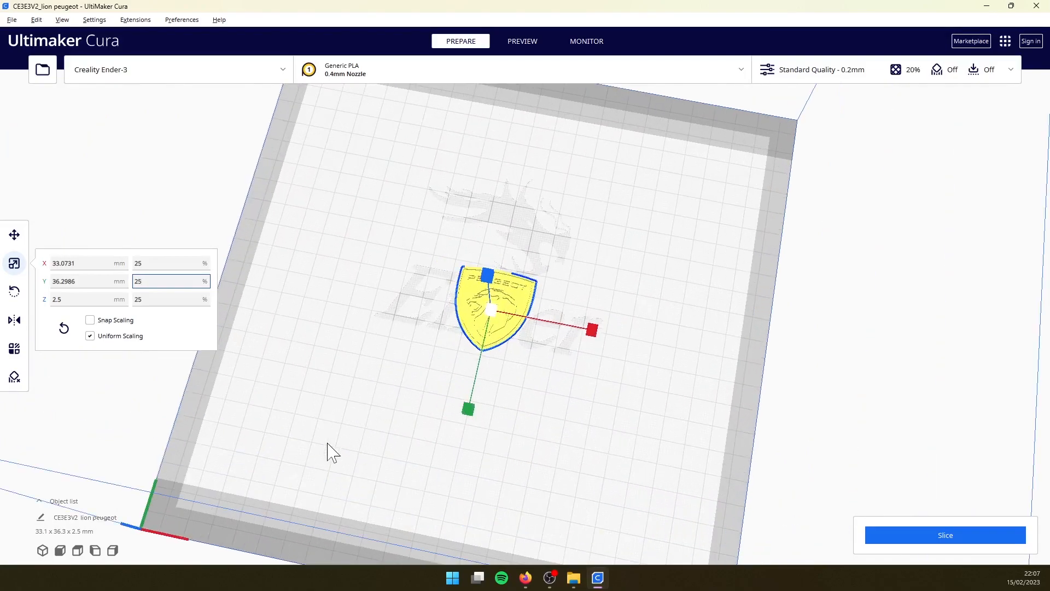
Set the shield model's uniform scale to 35% and view it at an angle on the build plate.
{"action": "left_click_drag", "start_coordinate": [144, 263], "coordinate": [135, 263]}
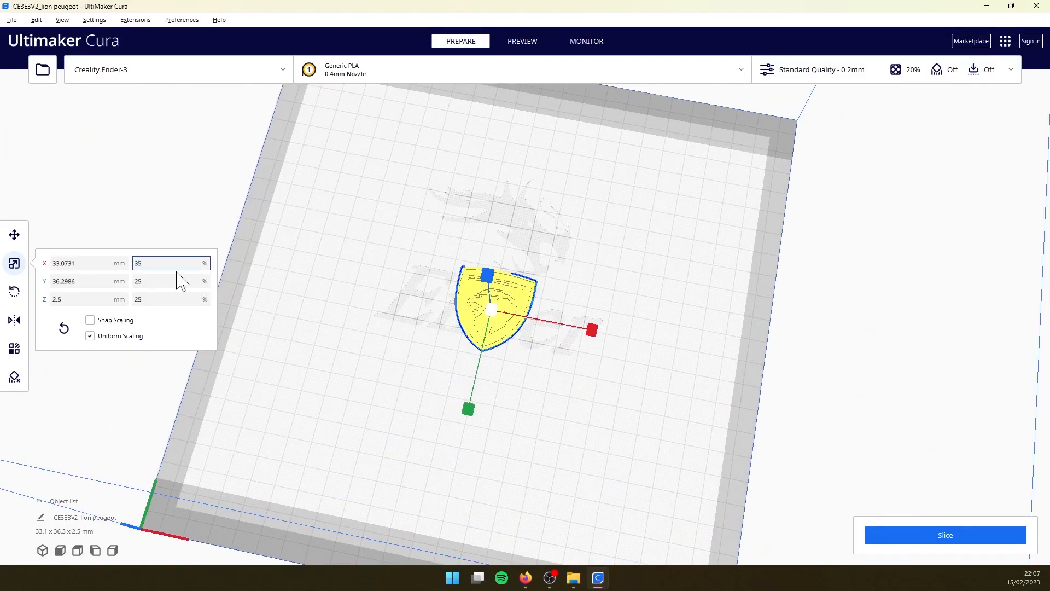
{"action": "type", "text": "35"}
{"action": "key", "text": "Tab"}
{"action": "left_click", "coordinate": [560, 417]}
{"action": "right_click_drag", "start_coordinate": [377, 355], "coordinate": [454, 424]}
{"action": "scroll", "coordinate": [455, 424], "scroll_direction": "up", "scroll_amount": 4}
{"action": "right_click_drag", "start_coordinate": [527, 413], "coordinate": [644, 444]}
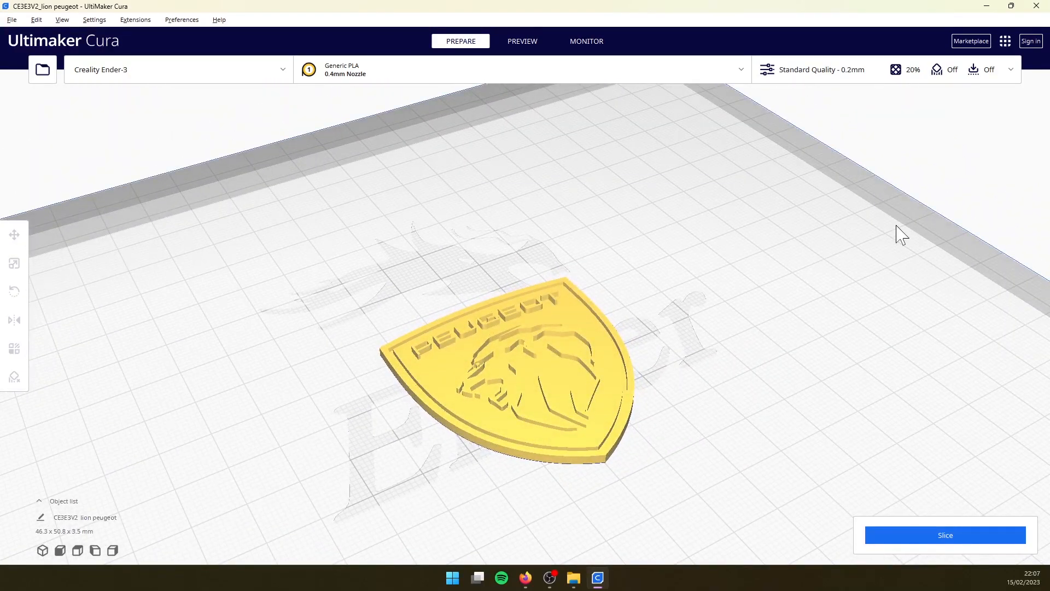
In the print settings, set the print speed to 40 mm/s.
{"action": "left_click", "coordinate": [813, 75]}
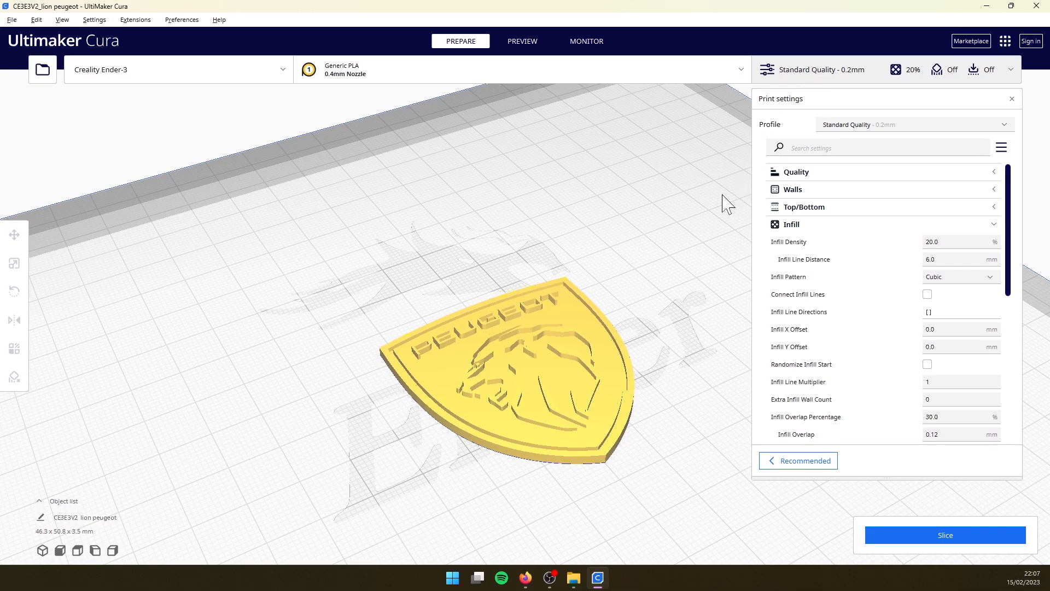
{"action": "left_click", "coordinate": [853, 224]}
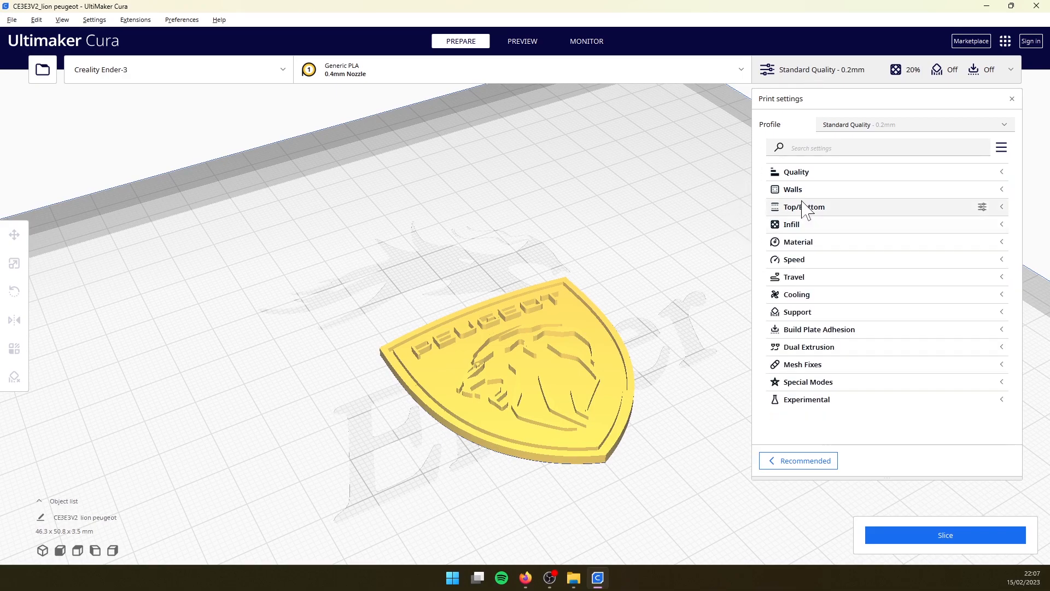
{"action": "left_click", "coordinate": [820, 259]}
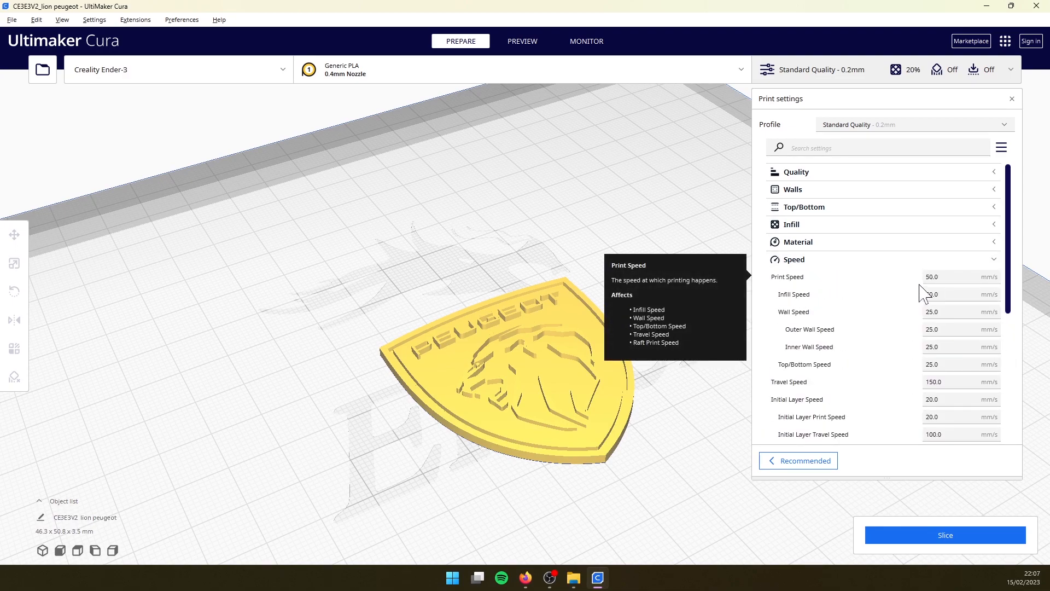
{"action": "left_click", "coordinate": [929, 277]}
{"action": "left_click", "coordinate": [911, 277]}
{"action": "double_click", "coordinate": [931, 277]}
{"action": "type", "text": "40"}
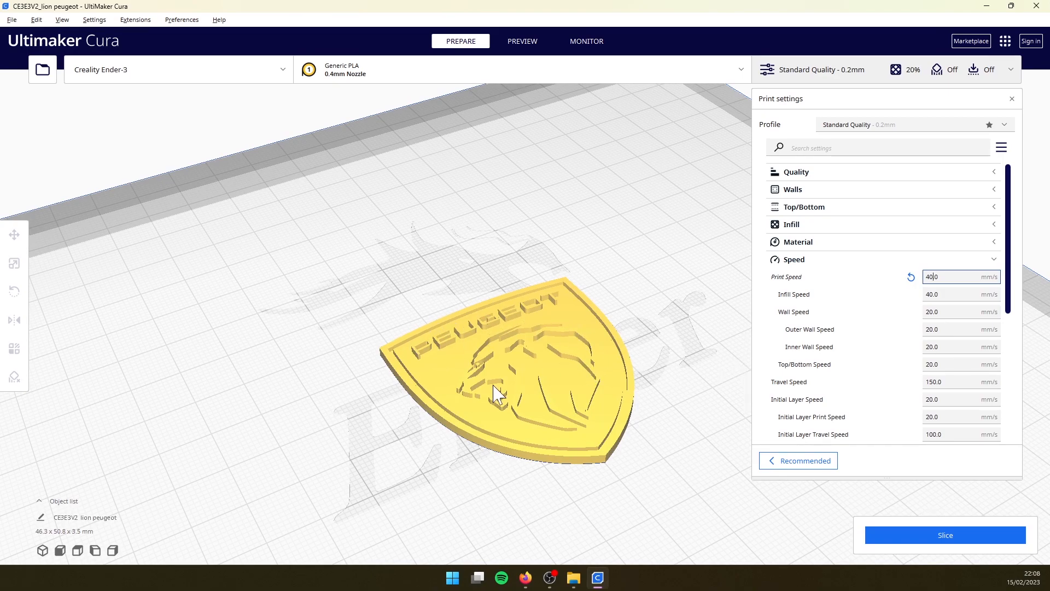
Examine the shield's flat underside and the raised lettering and lion relief up close from several angles.
{"action": "right_click_drag", "start_coordinate": [429, 446], "coordinate": [581, 360]}
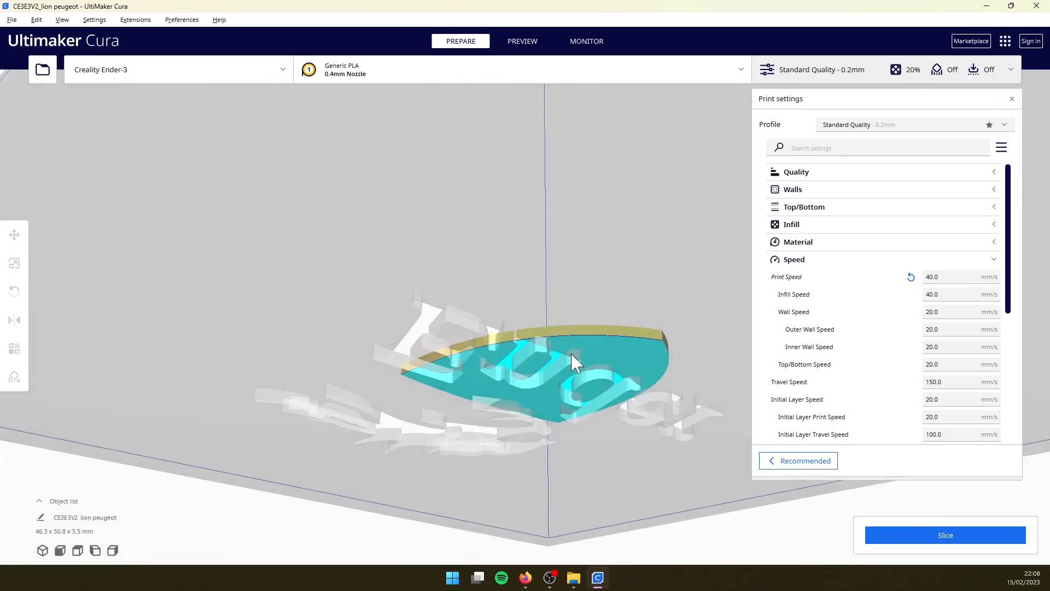
{"action": "right_click_drag", "start_coordinate": [581, 377], "coordinate": [503, 333]}
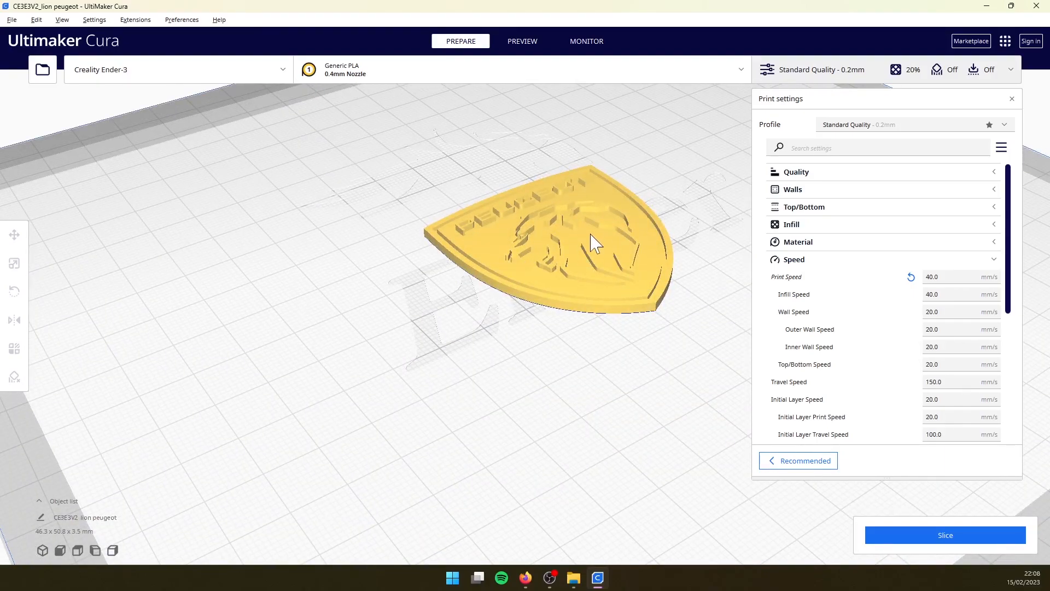
{"action": "scroll", "coordinate": [445, 206], "scroll_direction": "up", "scroll_amount": 5}
{"action": "middle_click_drag", "start_coordinate": [474, 225], "coordinate": [380, 360]}
{"action": "middle_click_drag", "start_coordinate": [426, 335], "coordinate": [473, 225]}
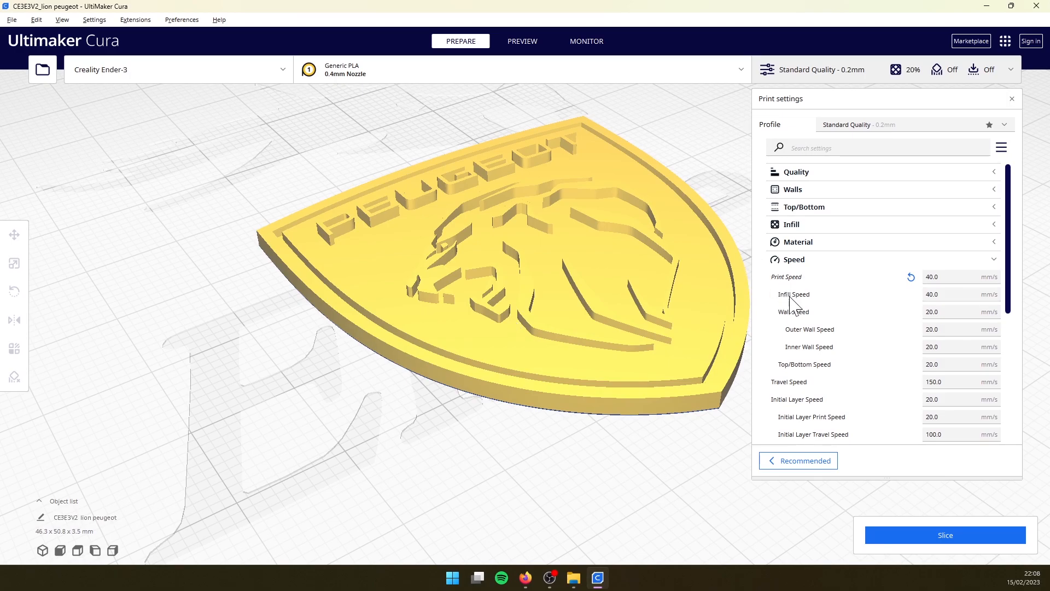
{"action": "mouse_move", "coordinate": [793, 300]}
{"action": "middle_click_drag", "start_coordinate": [641, 445], "coordinate": [486, 427]}
{"action": "middle_click_drag", "start_coordinate": [592, 432], "coordinate": [602, 479]}
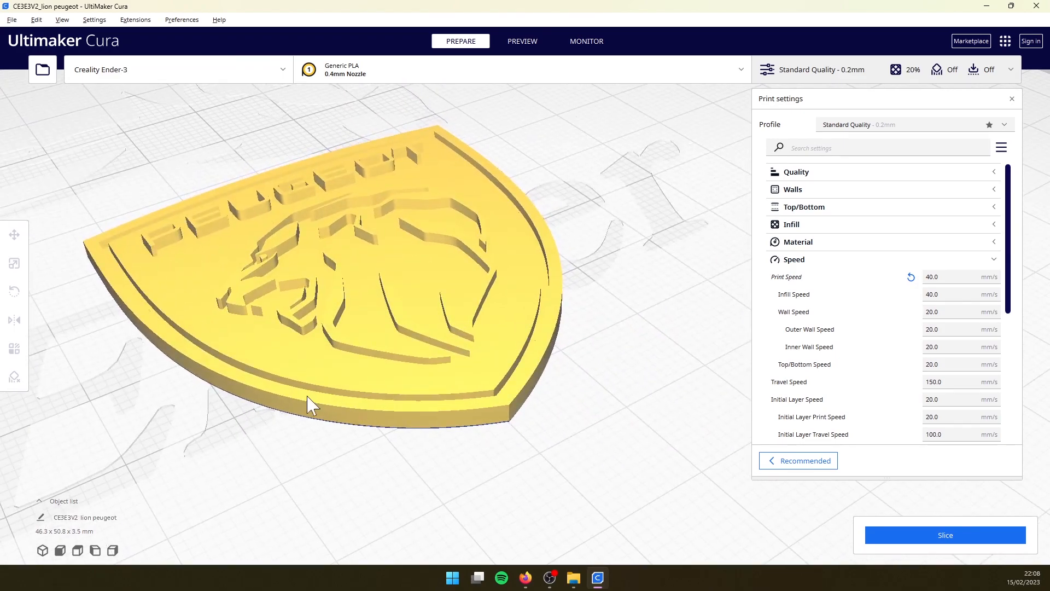
{"action": "right_click_drag", "start_coordinate": [383, 392], "coordinate": [499, 366]}
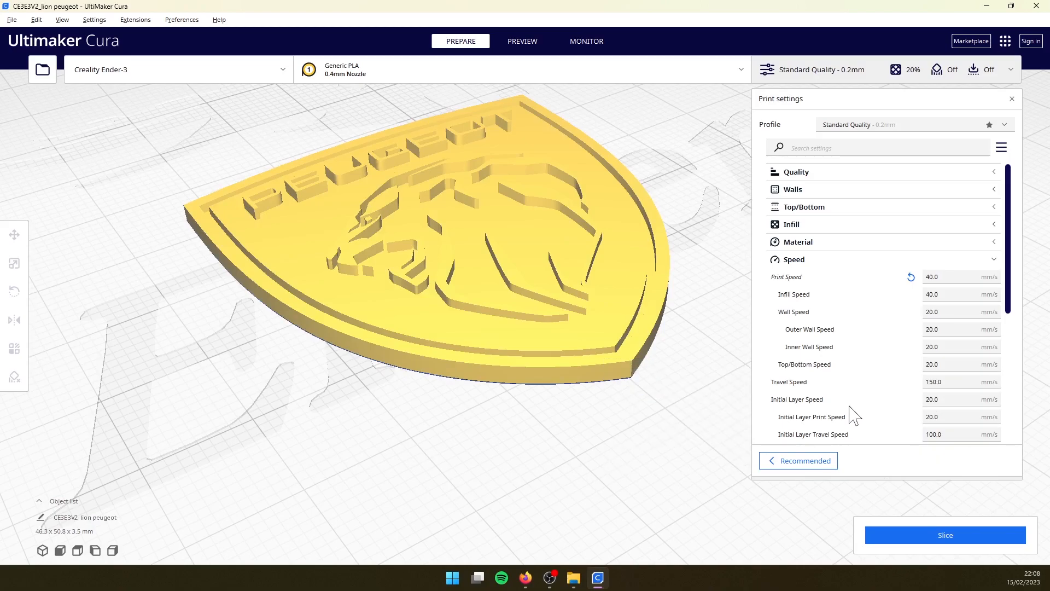
Set the build plate adhesion type to Raft and collapse the adhesion settings.
{"action": "left_click", "coordinate": [861, 260]}
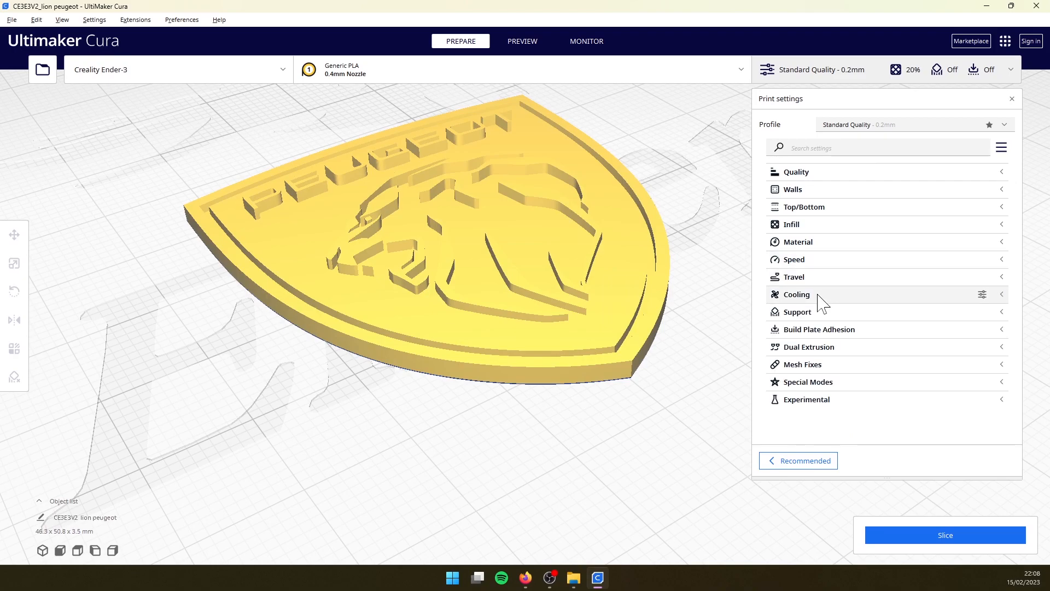
{"action": "left_click", "coordinate": [819, 329]}
{"action": "left_click", "coordinate": [958, 351]}
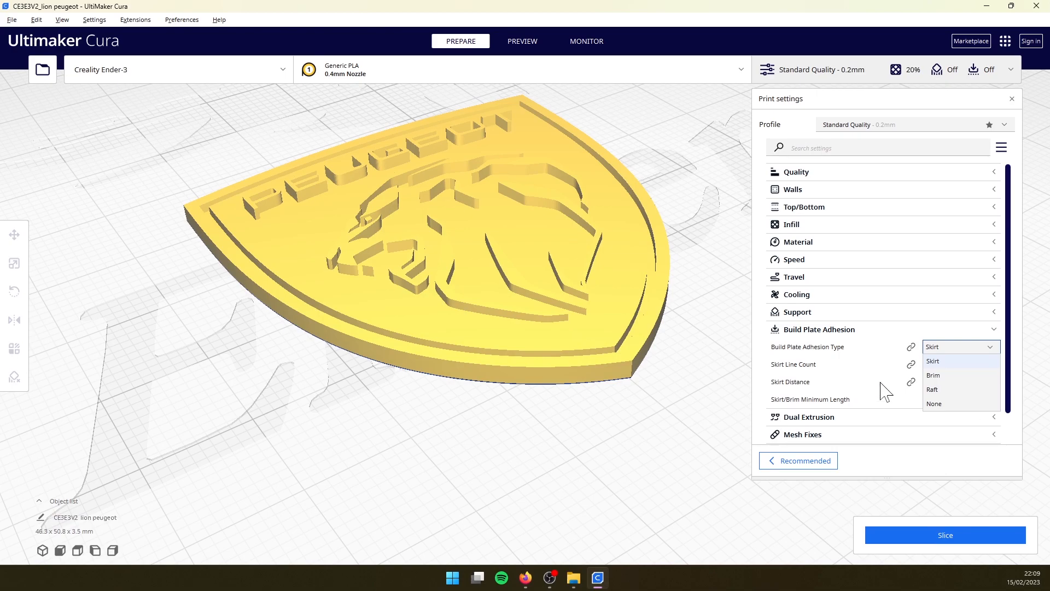
{"action": "left_click", "coordinate": [936, 390]}
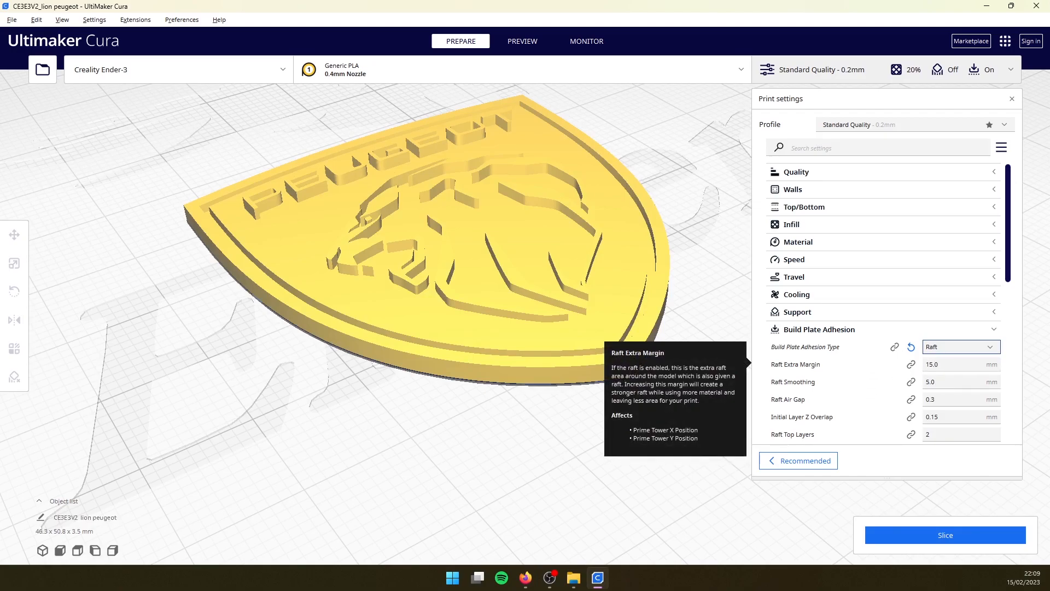
{"action": "left_click_drag", "start_coordinate": [933, 365], "coordinate": [924, 367]}
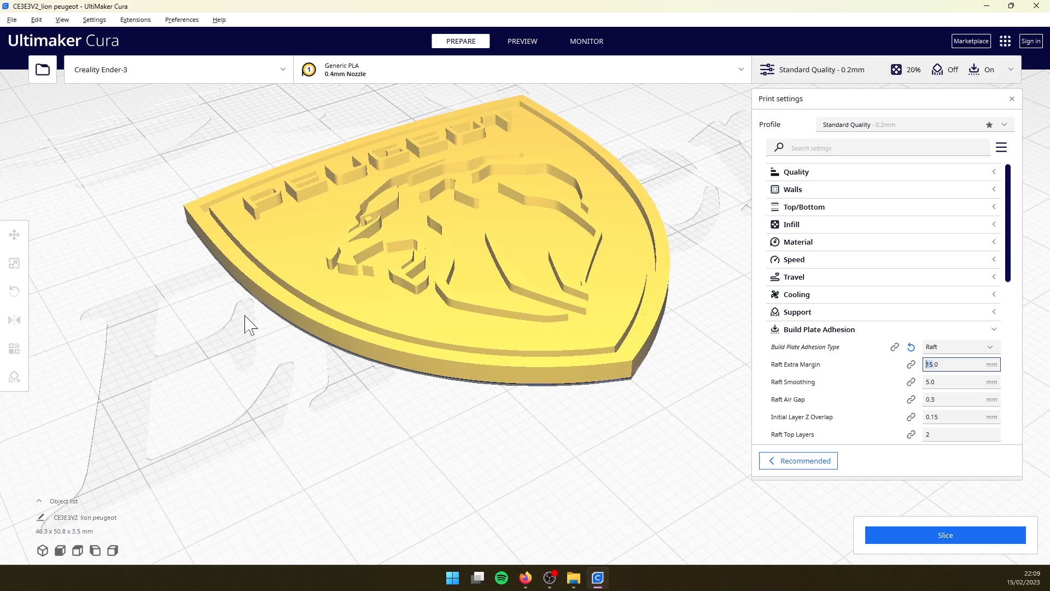
{"action": "scroll", "coordinate": [295, 342], "scroll_direction": "down", "scroll_amount": 10}
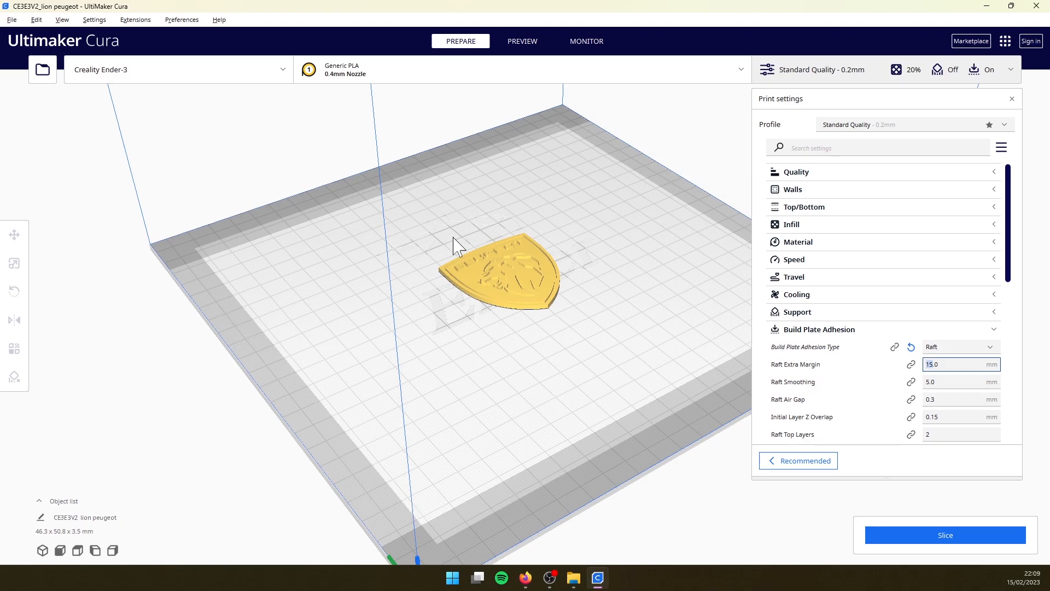
{"action": "scroll", "coordinate": [475, 253], "scroll_direction": "up", "scroll_amount": 6}
{"action": "scroll", "coordinate": [427, 275], "scroll_direction": "down", "scroll_amount": 5}
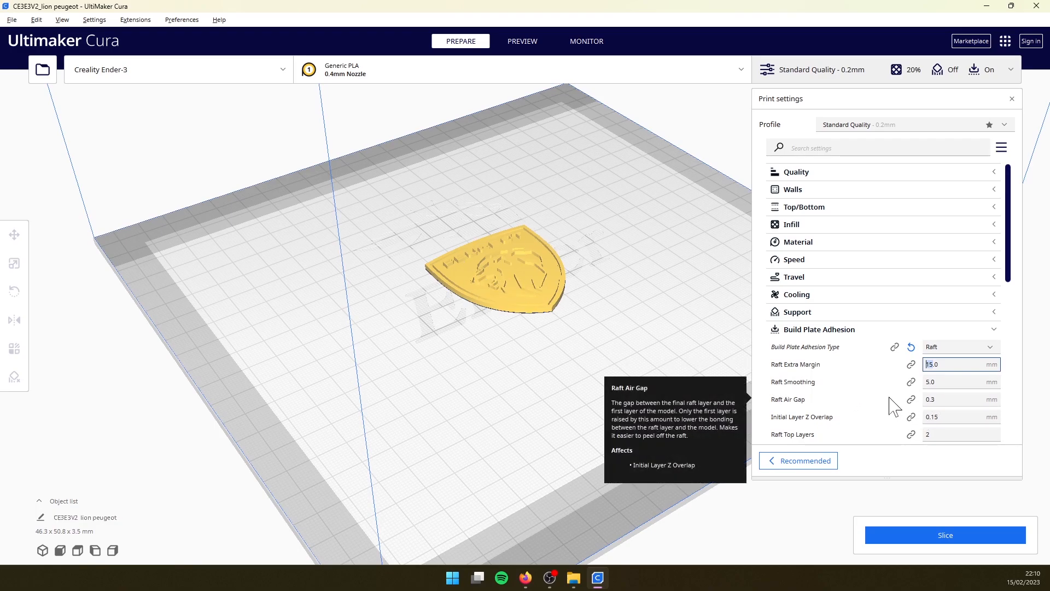
{"action": "scroll", "coordinate": [889, 398], "scroll_direction": "down", "scroll_amount": 1}
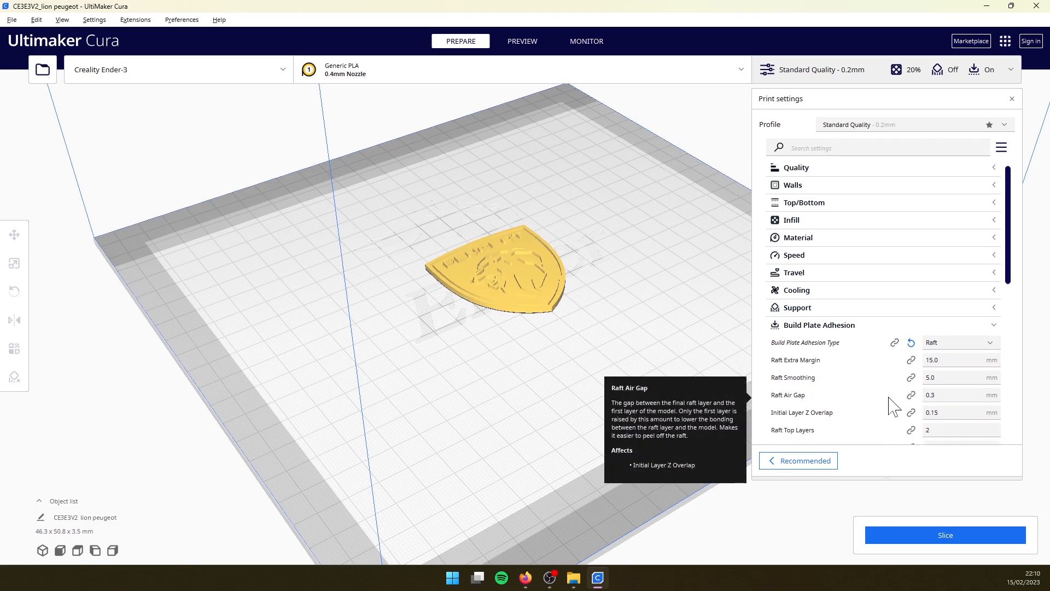
{"action": "left_click", "coordinate": [859, 326]}
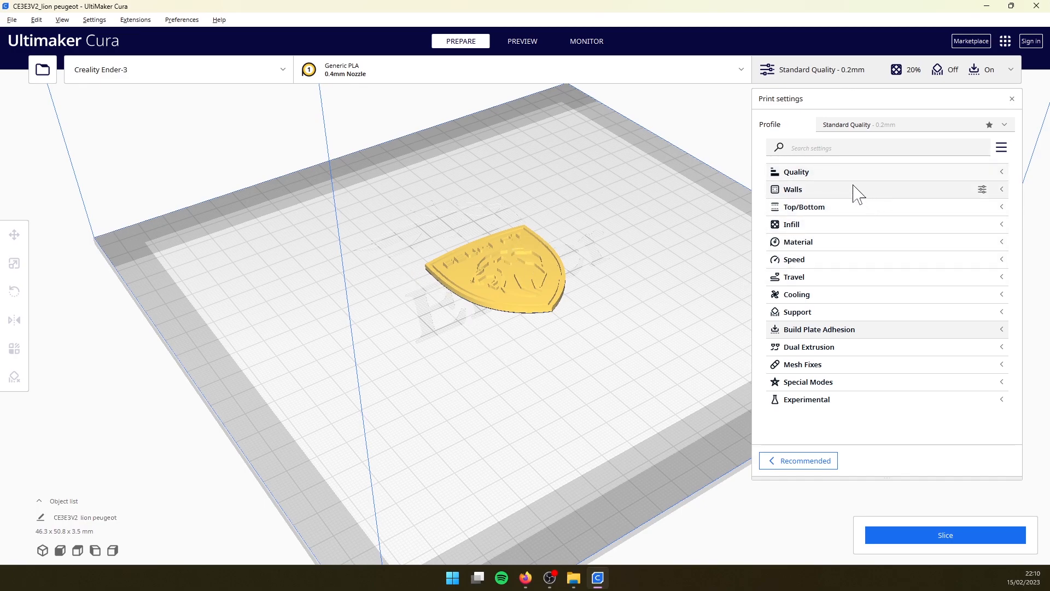
Slice the shield model and check the raft around it in the layer view from above.
{"action": "middle_click_drag", "start_coordinate": [579, 269], "coordinate": [494, 415]}
{"action": "right_click_drag", "start_coordinate": [507, 402], "coordinate": [470, 423]}
{"action": "scroll", "coordinate": [460, 368], "scroll_direction": "up", "scroll_amount": 4}
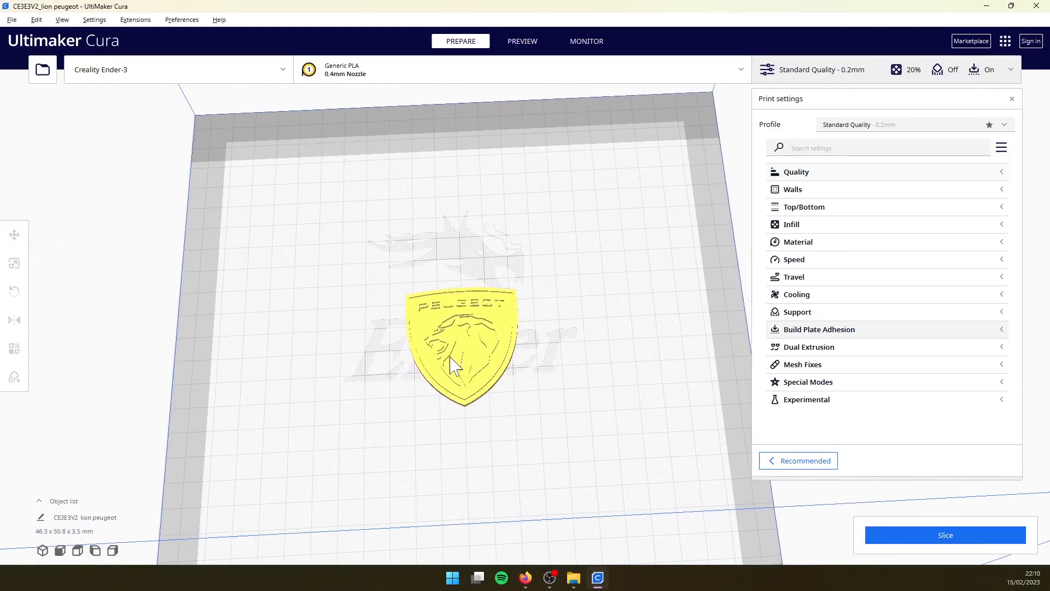
{"action": "middle_click_drag", "start_coordinate": [581, 309], "coordinate": [727, 265]}
{"action": "scroll", "coordinate": [659, 364], "scroll_direction": "up", "scroll_amount": 4}
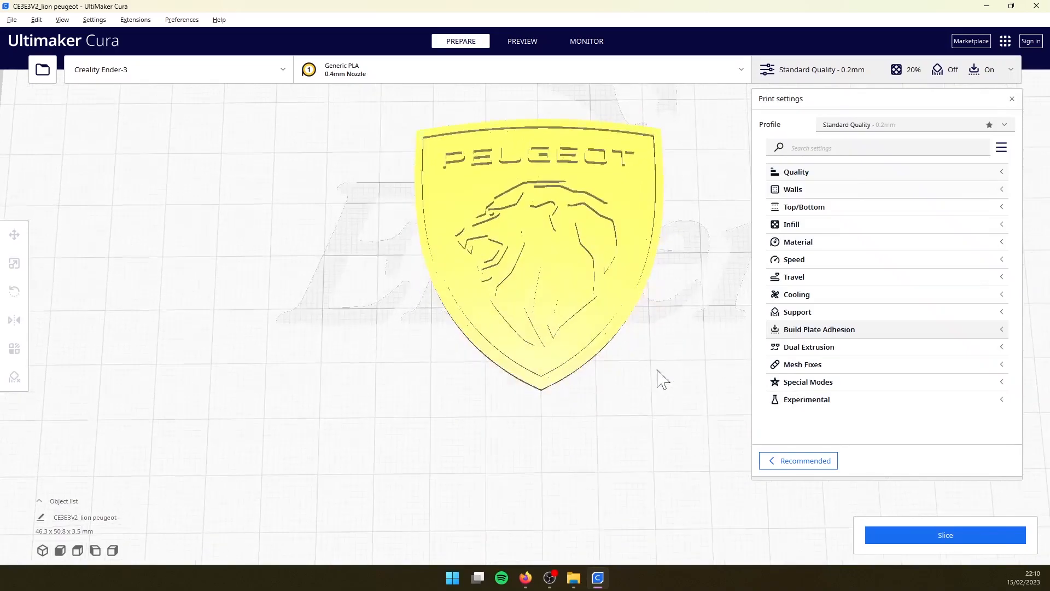
{"action": "left_click", "coordinate": [899, 541]}
{"action": "middle_click_drag", "start_coordinate": [713, 270], "coordinate": [696, 301]}
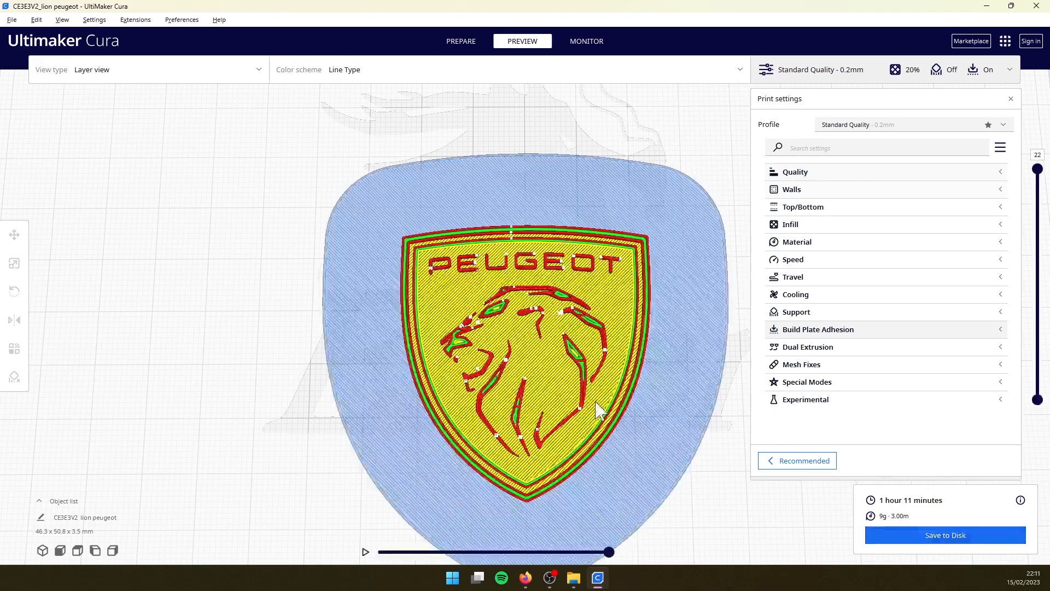
{"action": "scroll", "coordinate": [388, 336], "scroll_direction": "up", "scroll_amount": 3}
{"action": "scroll", "coordinate": [399, 351], "scroll_direction": "down", "scroll_amount": 3}
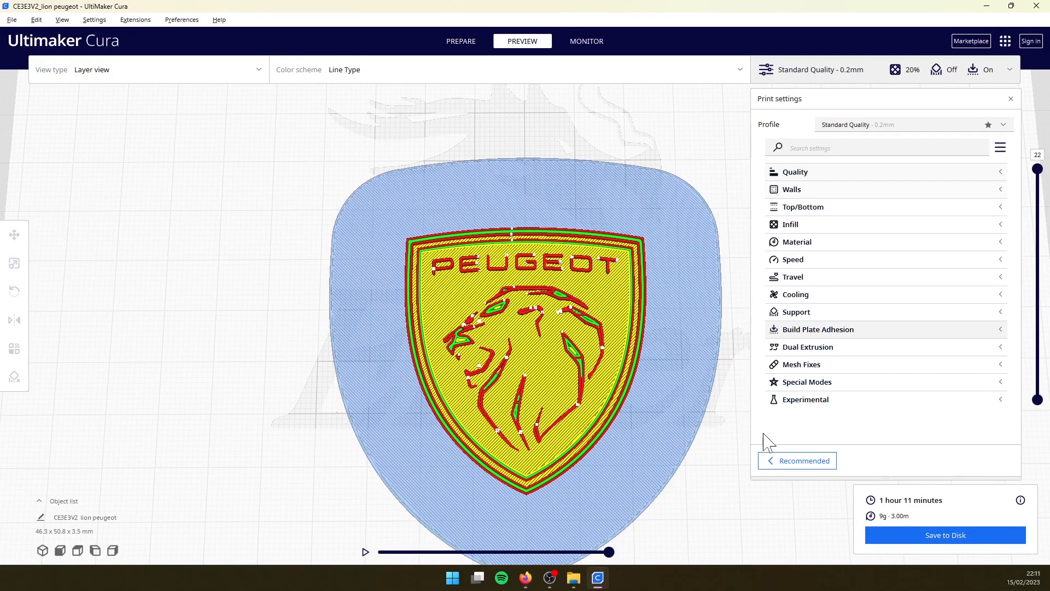
Set the raft extra margin to 10 mm and slice the model again.
{"action": "left_click", "coordinate": [819, 329]}
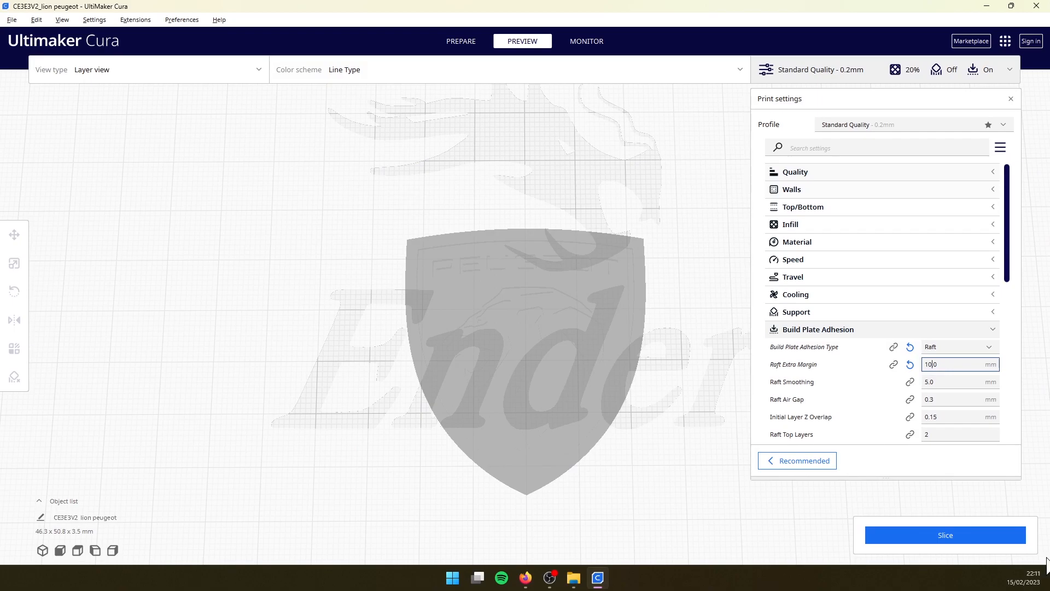
{"action": "left_click", "coordinate": [938, 536]}
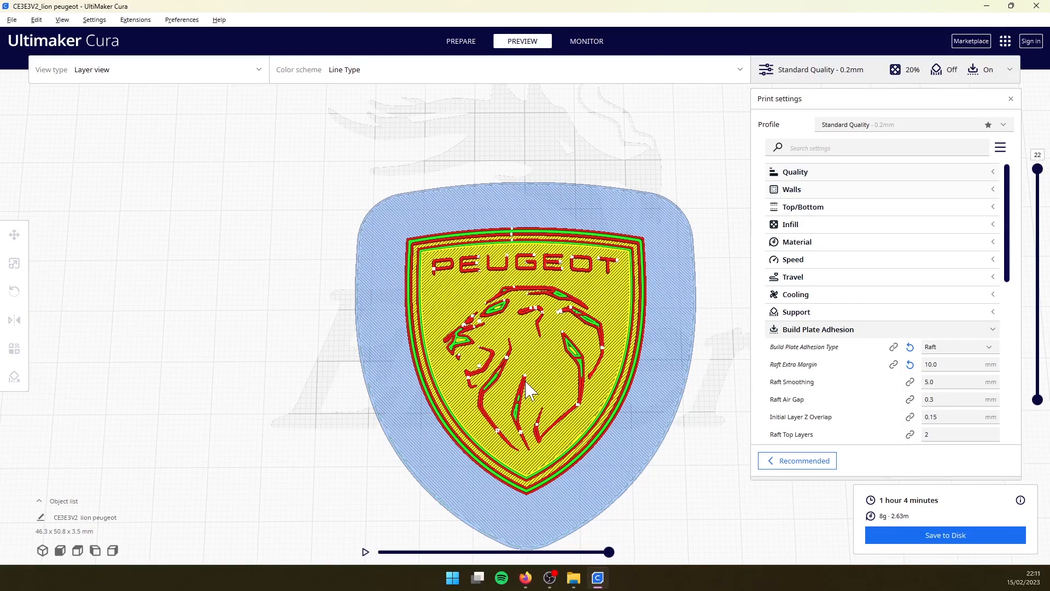
Inspect the sliced shield in the layer view, checking the raft margin, the PEUGEOT lettering and the lion's outlines up close.
{"action": "scroll", "coordinate": [457, 260], "scroll_direction": "up", "scroll_amount": 5}
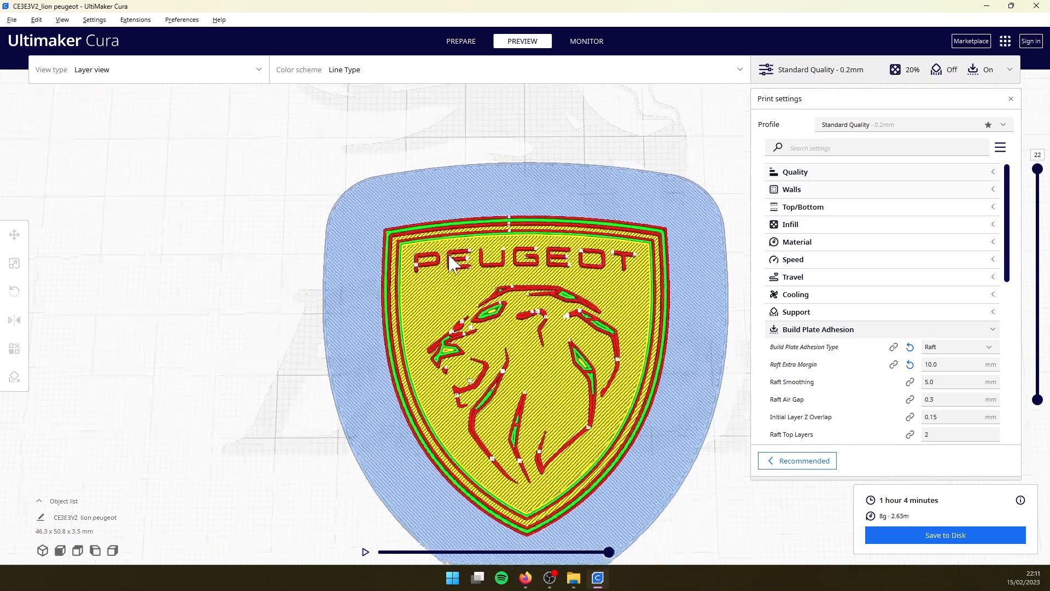
{"action": "scroll", "coordinate": [499, 285], "scroll_direction": "down", "scroll_amount": 6}
{"action": "scroll", "coordinate": [499, 357], "scroll_direction": "up", "scroll_amount": 8}
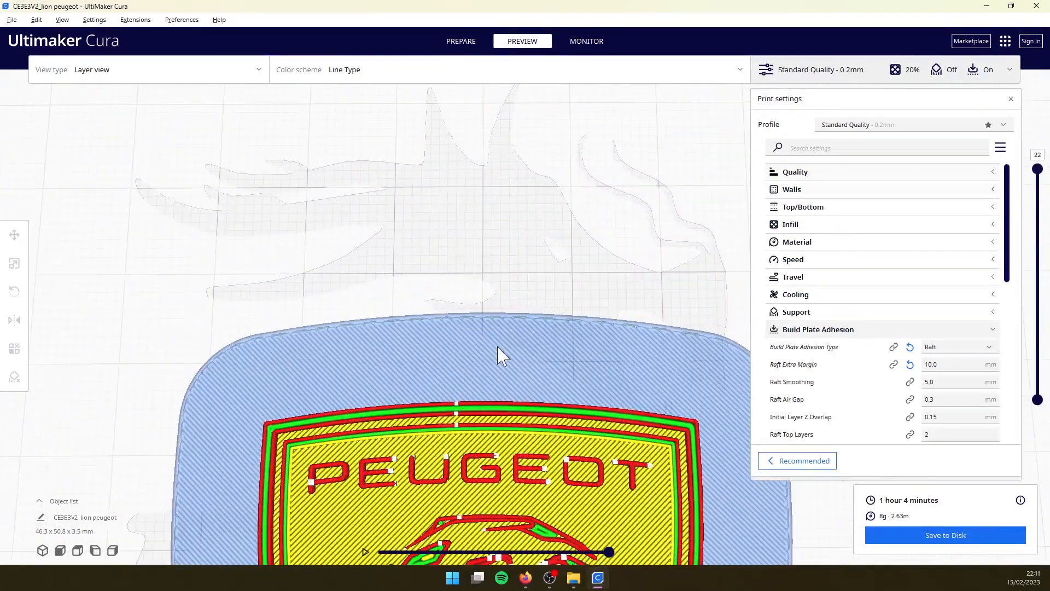
{"action": "scroll", "coordinate": [586, 188], "scroll_direction": "down", "scroll_amount": 5}
{"action": "scroll", "coordinate": [430, 327], "scroll_direction": "up", "scroll_amount": 4}
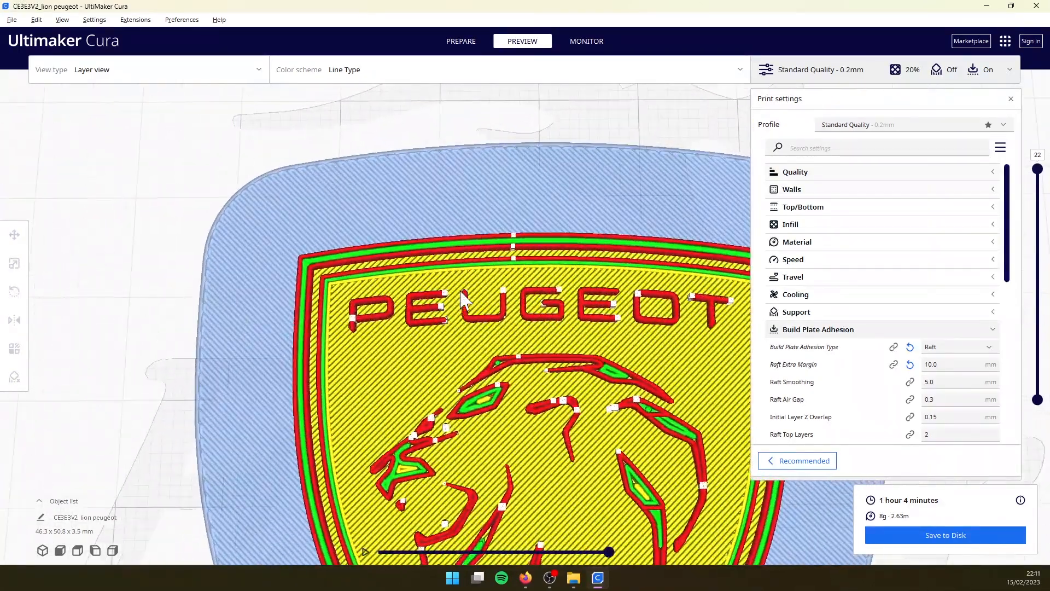
{"action": "scroll", "coordinate": [432, 327], "scroll_direction": "up", "scroll_amount": 3}
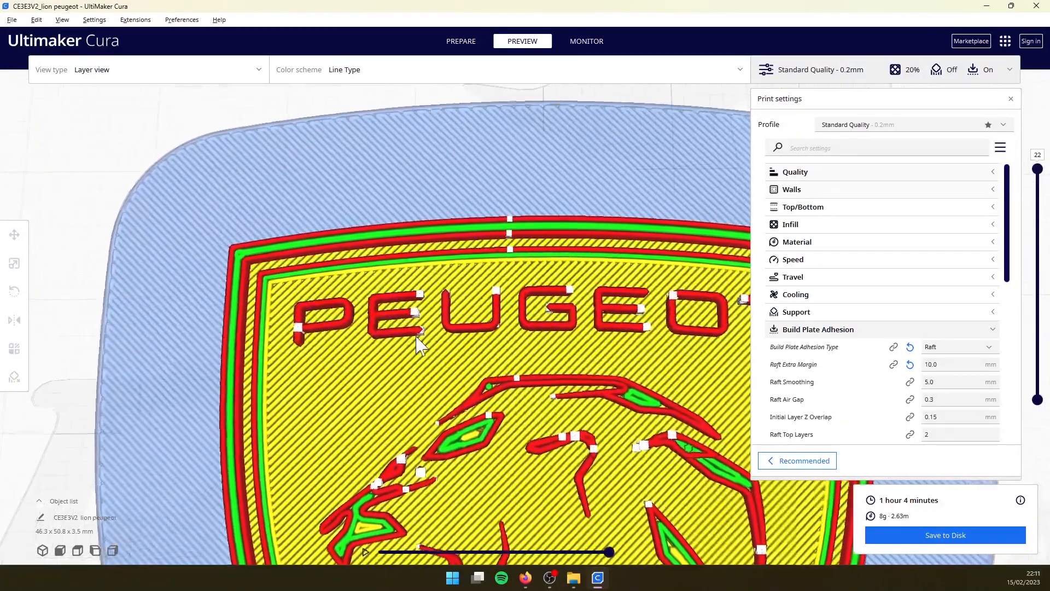
{"action": "middle_click_drag", "start_coordinate": [558, 335], "coordinate": [478, 340]}
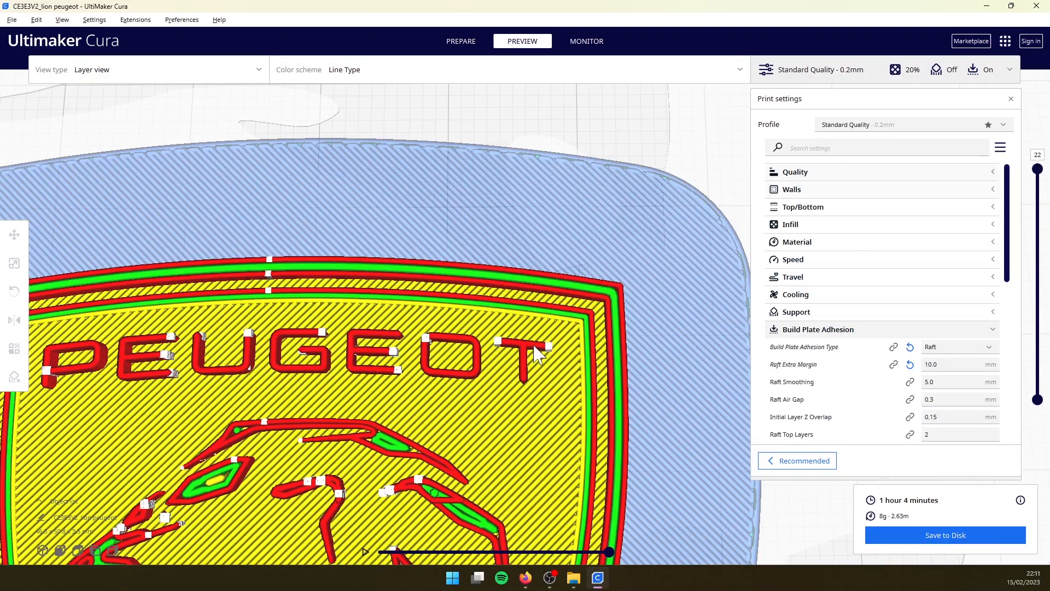
{"action": "middle_click_drag", "start_coordinate": [495, 356], "coordinate": [624, 354]}
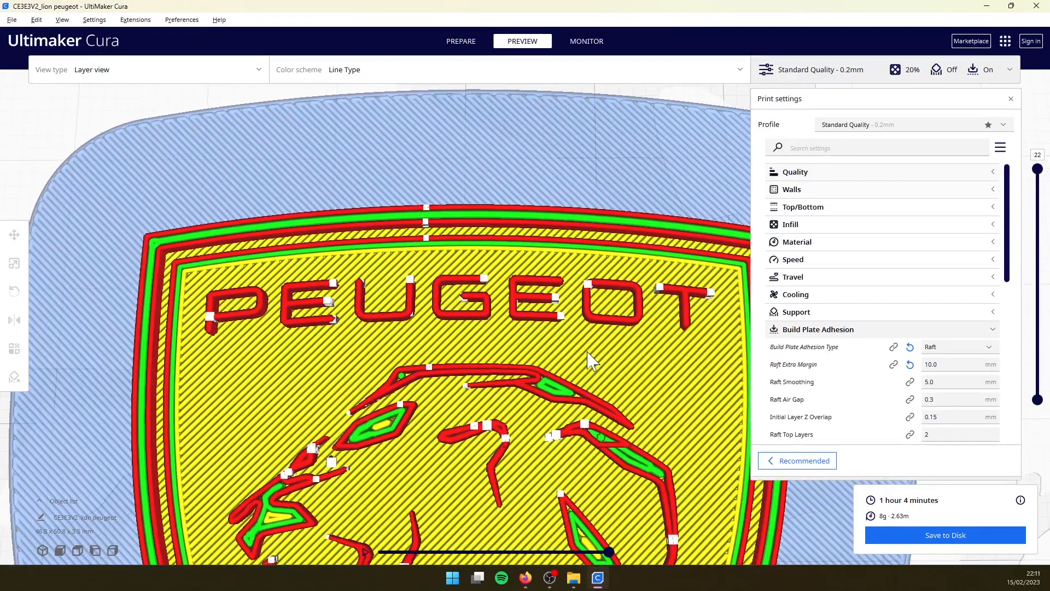
{"action": "scroll", "coordinate": [488, 328], "scroll_direction": "down", "scroll_amount": 8}
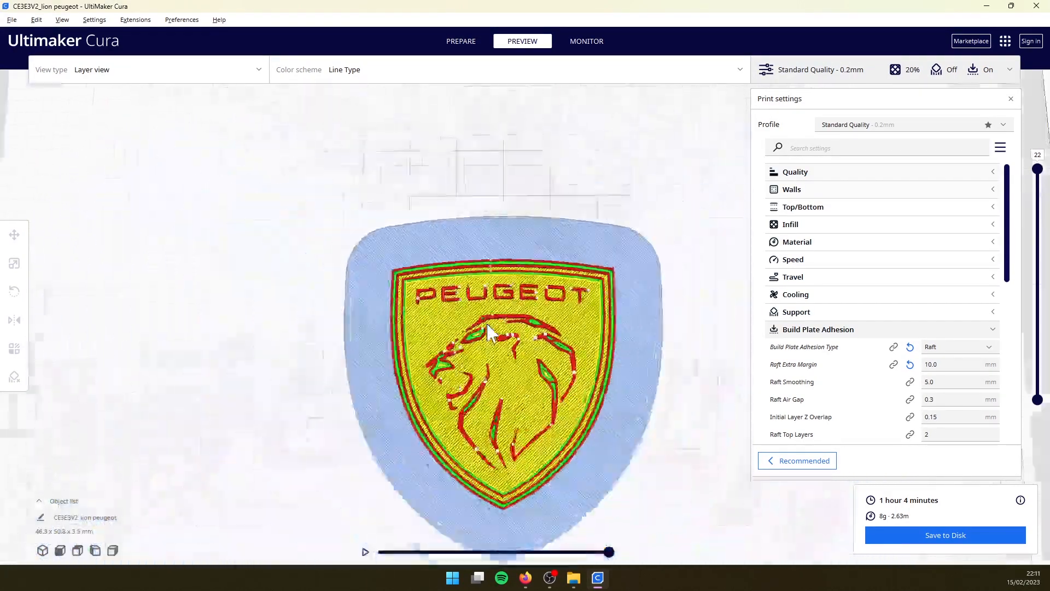
{"action": "scroll", "coordinate": [500, 332], "scroll_direction": "up", "scroll_amount": 3}
{"action": "scroll", "coordinate": [508, 322], "scroll_direction": "up", "scroll_amount": 3}
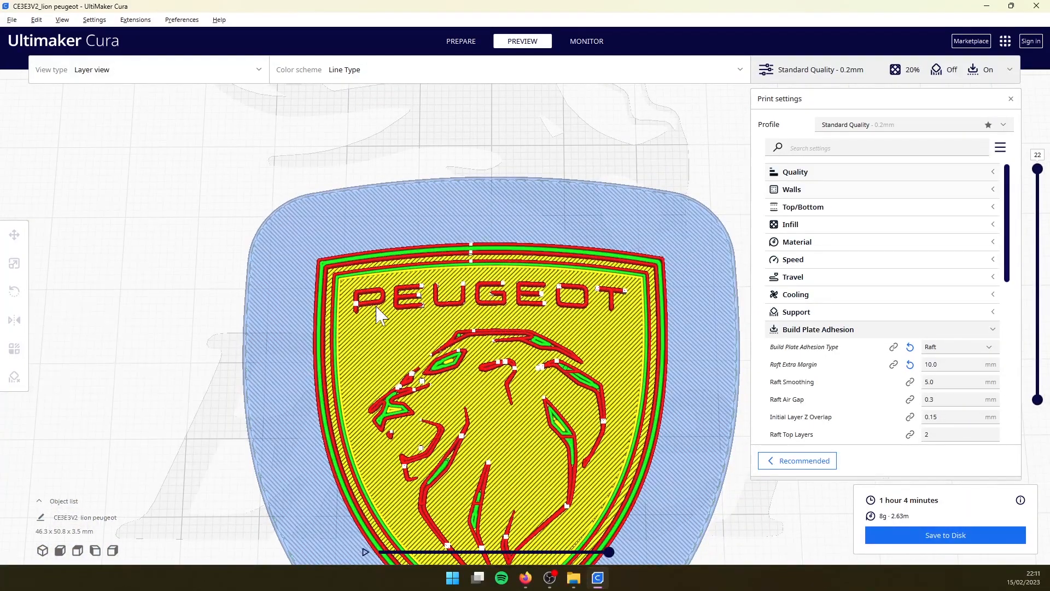
{"action": "middle_click_drag", "start_coordinate": [389, 333], "coordinate": [410, 283]}
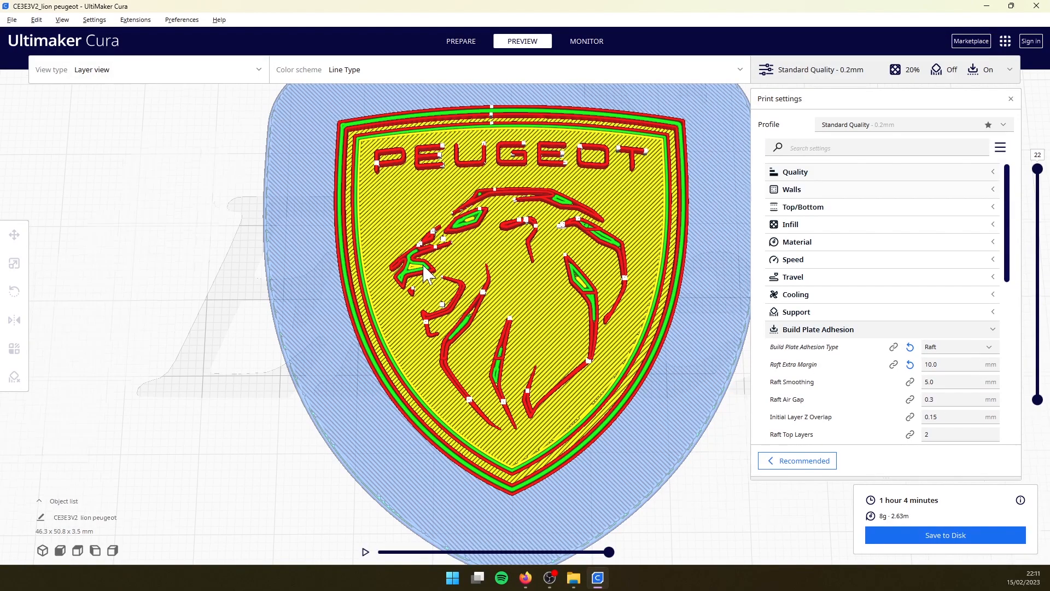
{"action": "scroll", "coordinate": [427, 270], "scroll_direction": "up", "scroll_amount": 3}
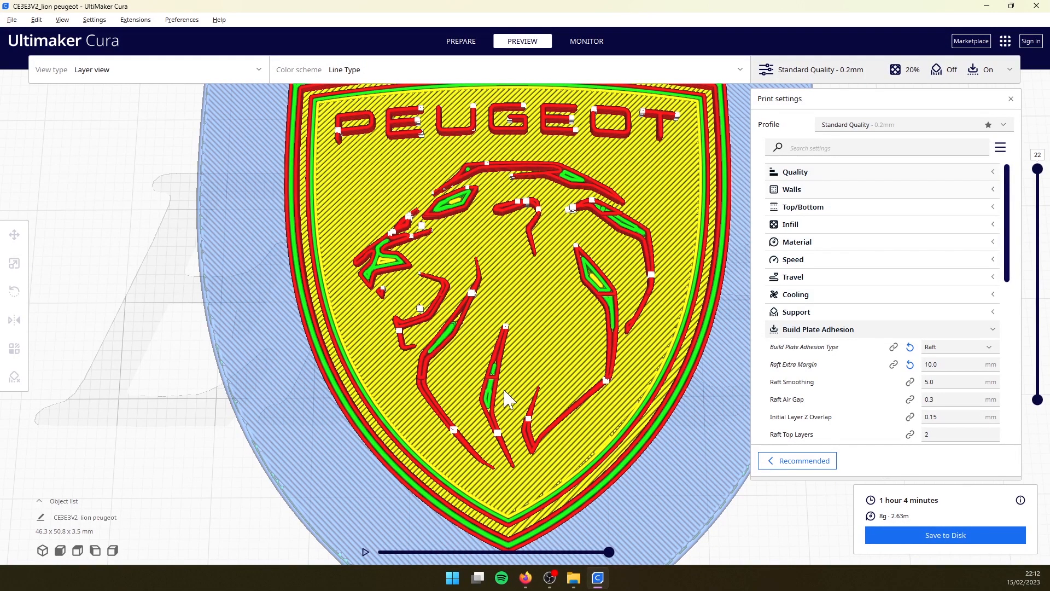
Set the top/bottom line directions to [90] and slice the shield again.
{"action": "scroll", "coordinate": [505, 391], "scroll_direction": "up", "scroll_amount": 3}
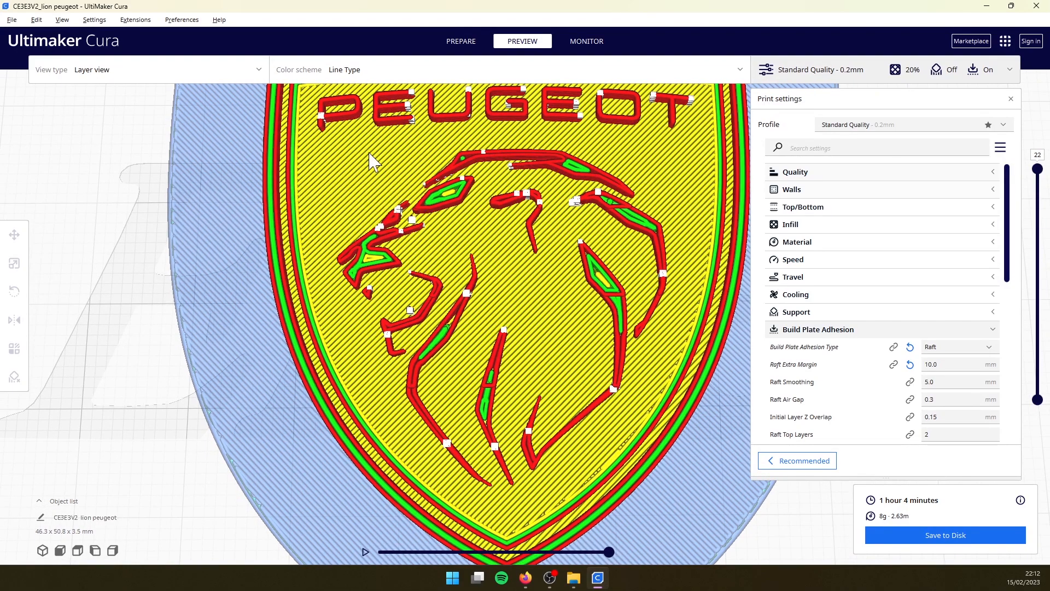
{"action": "scroll", "coordinate": [371, 161], "scroll_direction": "down", "scroll_amount": 5}
{"action": "scroll", "coordinate": [396, 238], "scroll_direction": "up", "scroll_amount": 5}
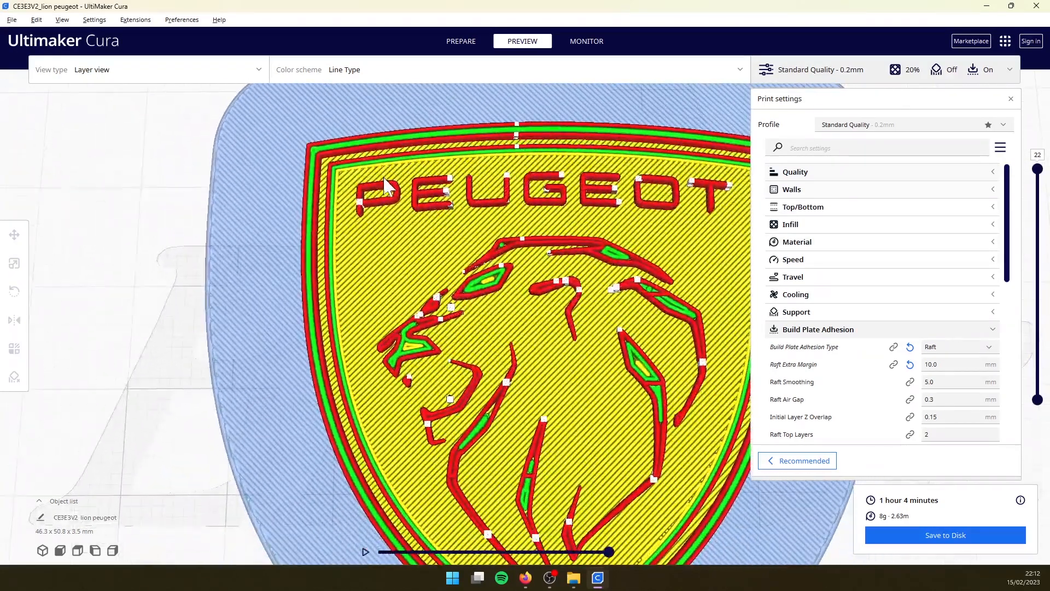
{"action": "middle_click_drag", "start_coordinate": [569, 364], "coordinate": [533, 339]}
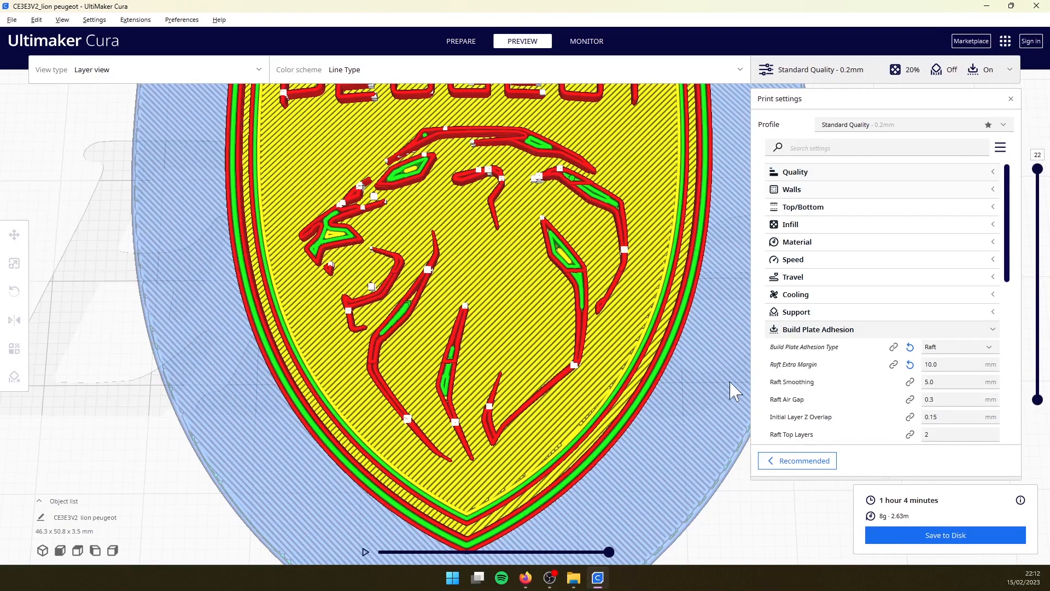
{"action": "left_click", "coordinate": [840, 330]}
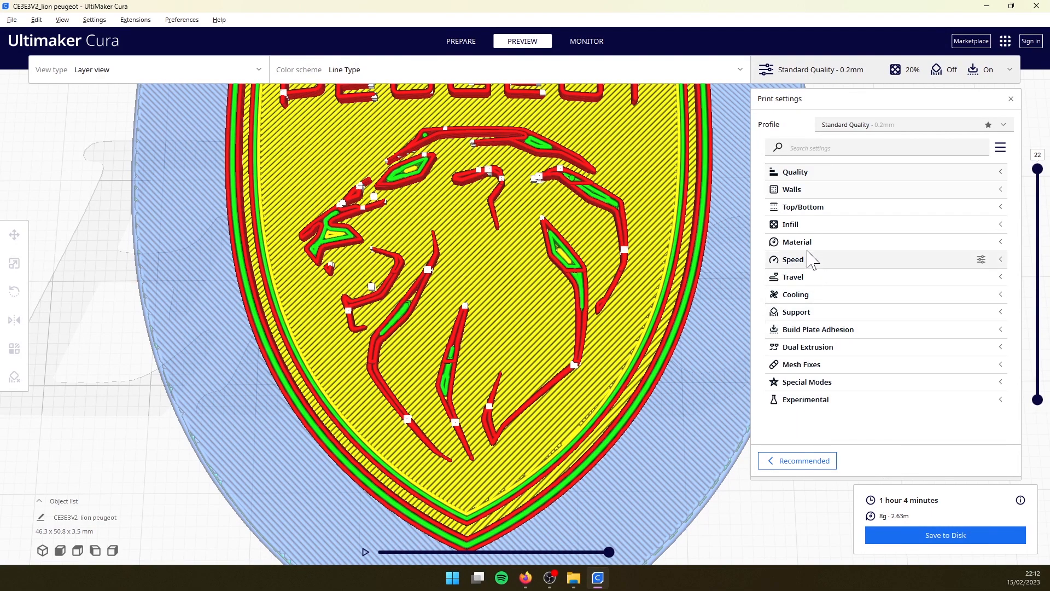
{"action": "left_click", "coordinate": [804, 210]}
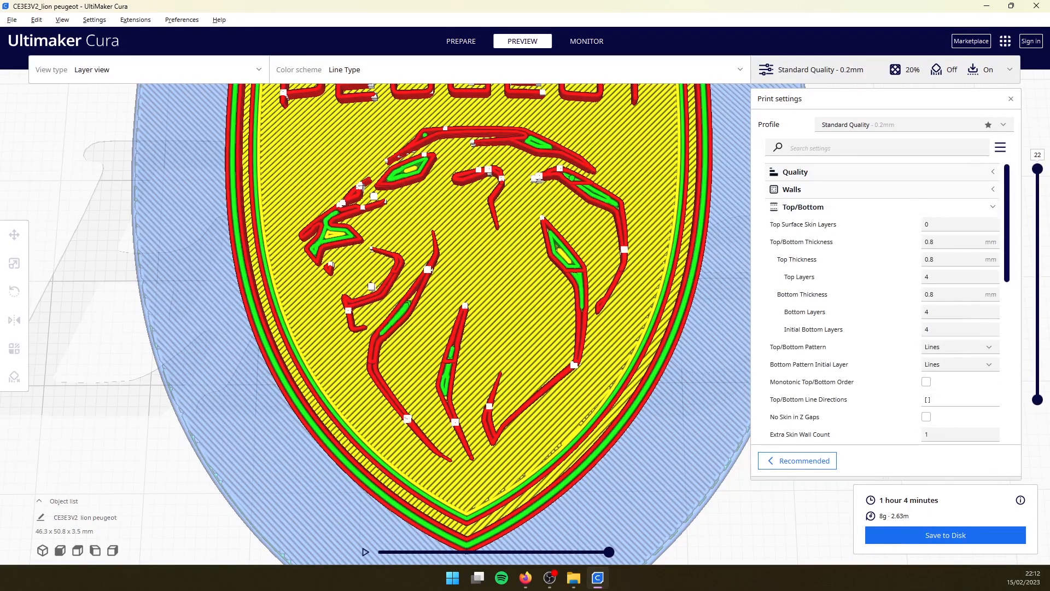
{"action": "left_click", "coordinate": [930, 400]}
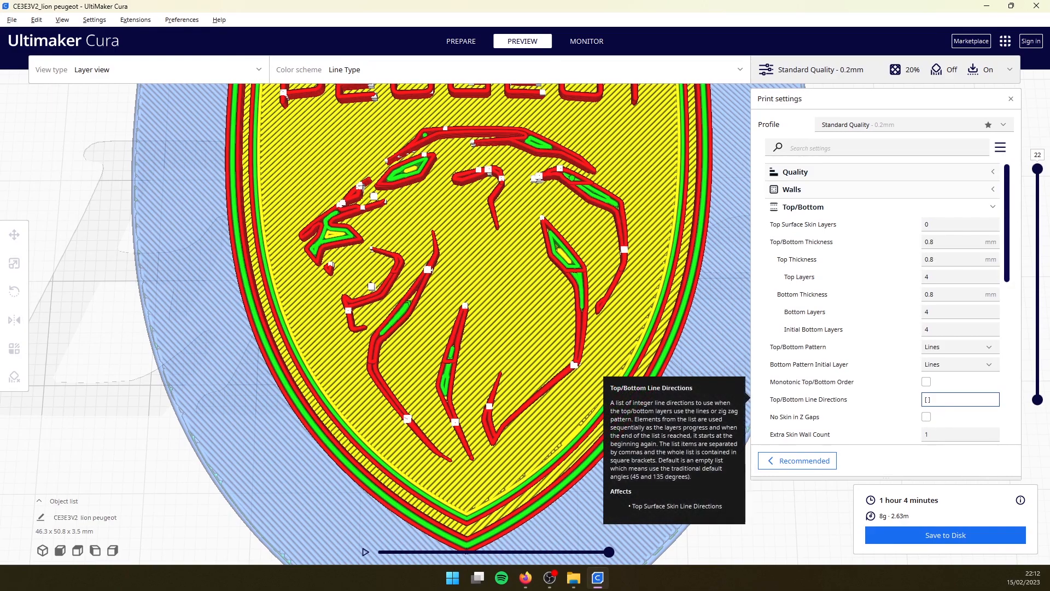
{"action": "type", "text": "90"}
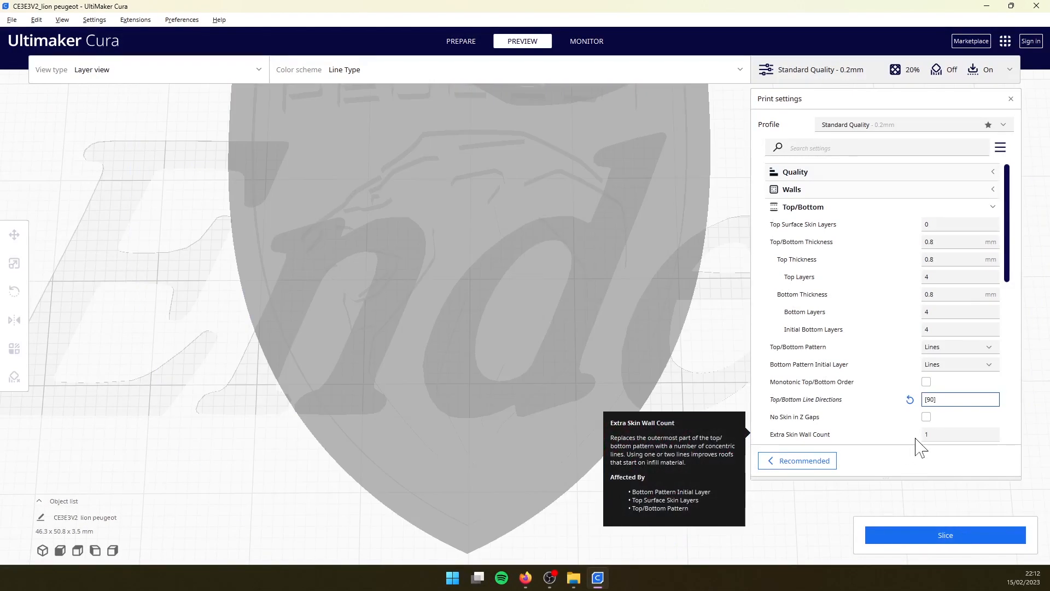
{"action": "left_click", "coordinate": [928, 535]}
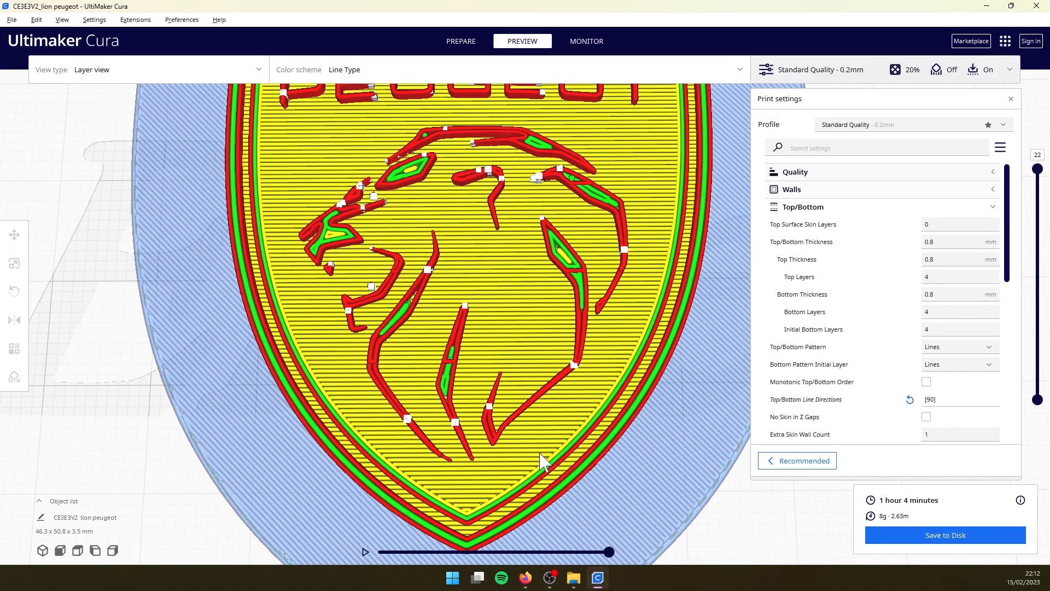
Check the new line direction across the shield face, set the top/bottom line directions to [0] and slice again.
{"action": "scroll", "coordinate": [377, 344], "scroll_direction": "down", "scroll_amount": 5}
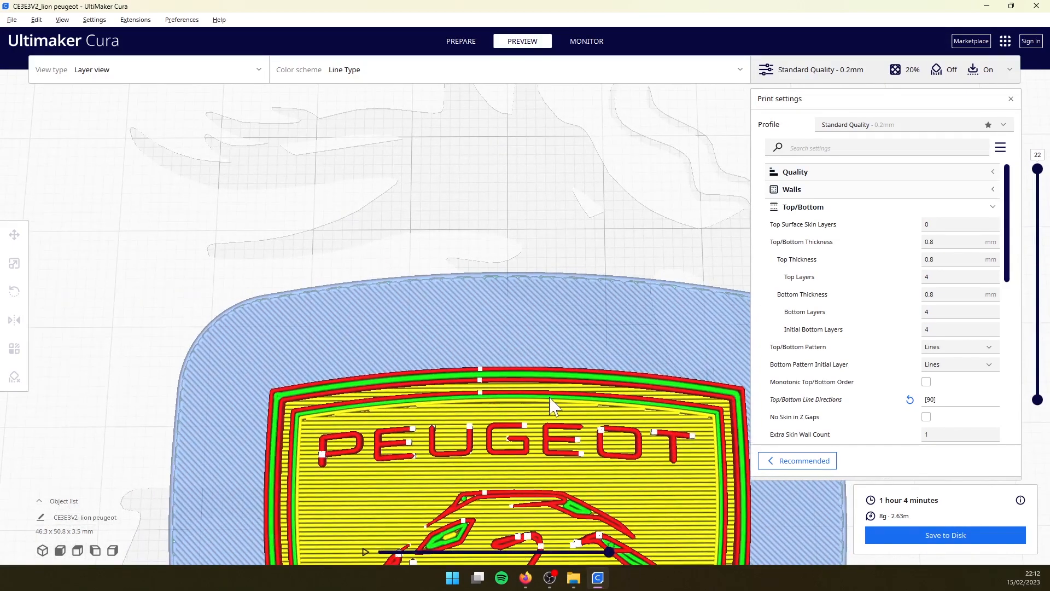
{"action": "middle_click_drag", "start_coordinate": [606, 488], "coordinate": [600, 457]}
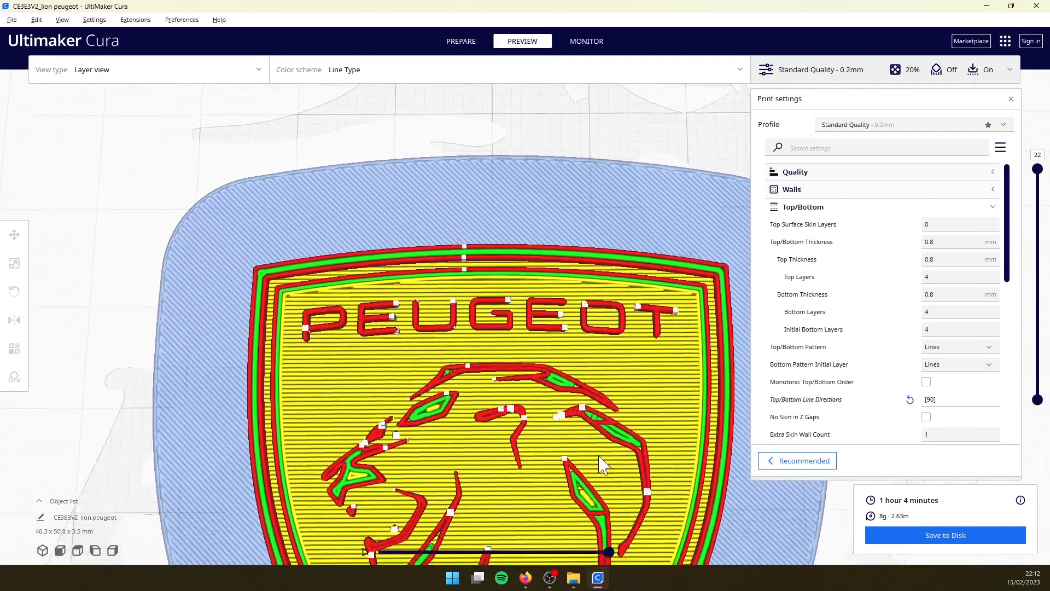
{"action": "middle_click_drag", "start_coordinate": [526, 458], "coordinate": [516, 403]}
{"action": "middle_click_drag", "start_coordinate": [289, 225], "coordinate": [290, 244]}
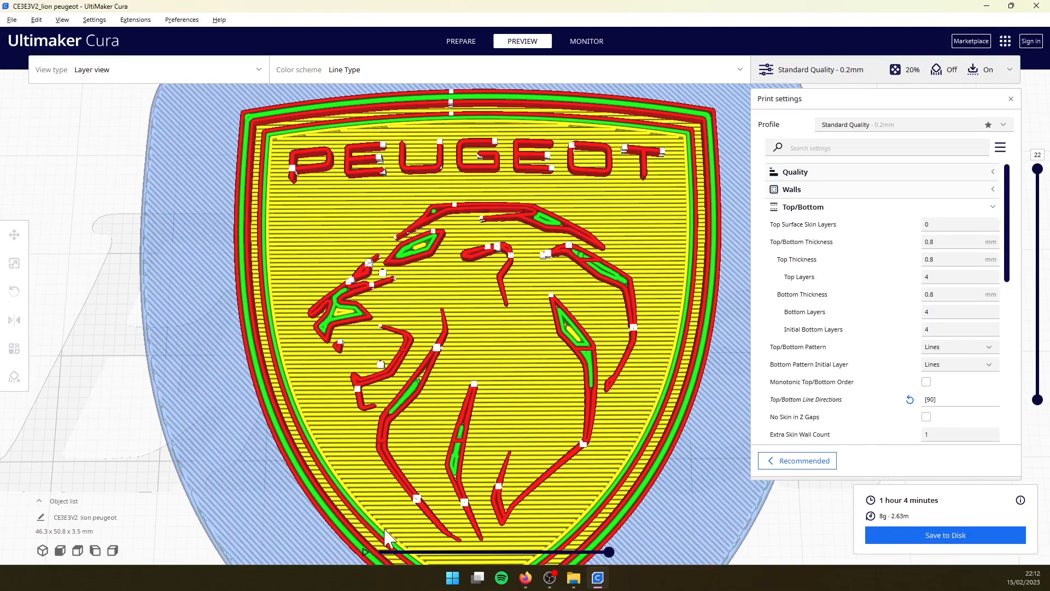
{"action": "double_click", "coordinate": [931, 398]}
{"action": "type", "text": "0"}
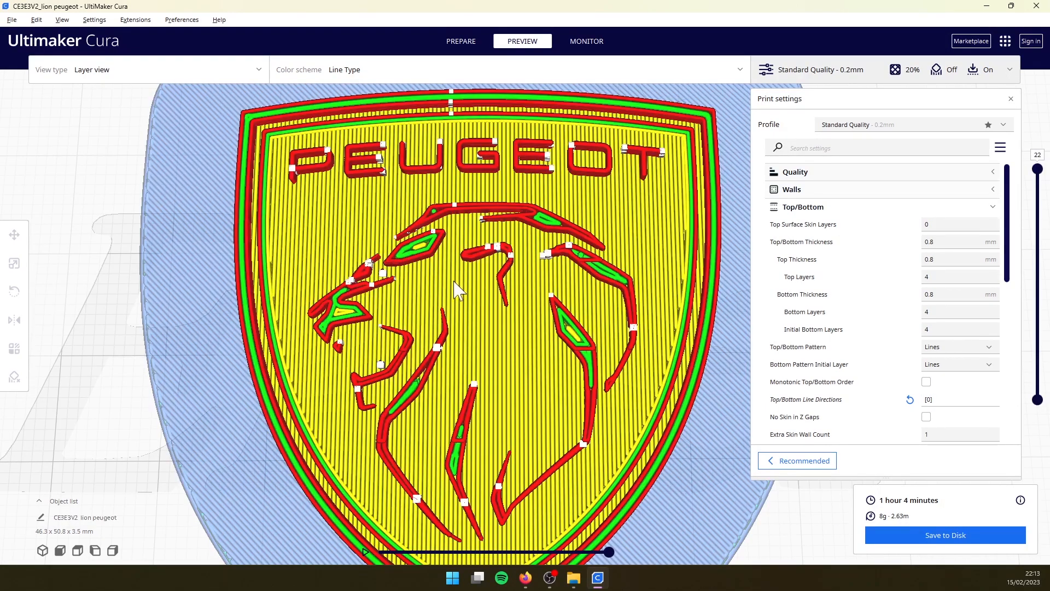
Examine the top skin lines along the shield's inner border up close and review the top/bottom settings.
{"action": "middle_click_drag", "start_coordinate": [403, 350], "coordinate": [399, 313]}
{"action": "middle_click_drag", "start_coordinate": [419, 356], "coordinate": [419, 402]}
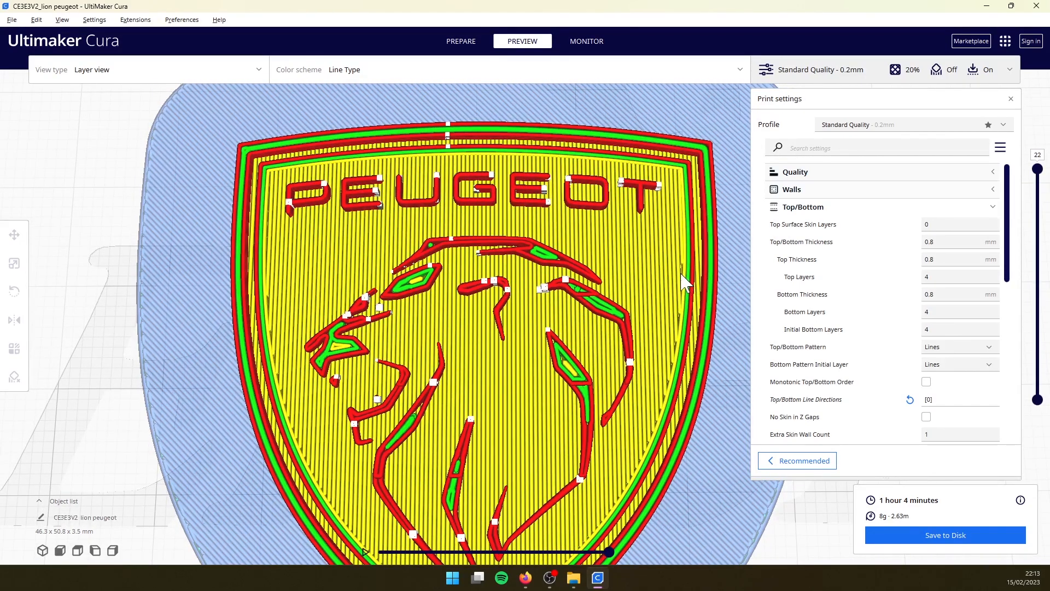
{"action": "scroll", "coordinate": [687, 274], "scroll_direction": "up", "scroll_amount": 3}
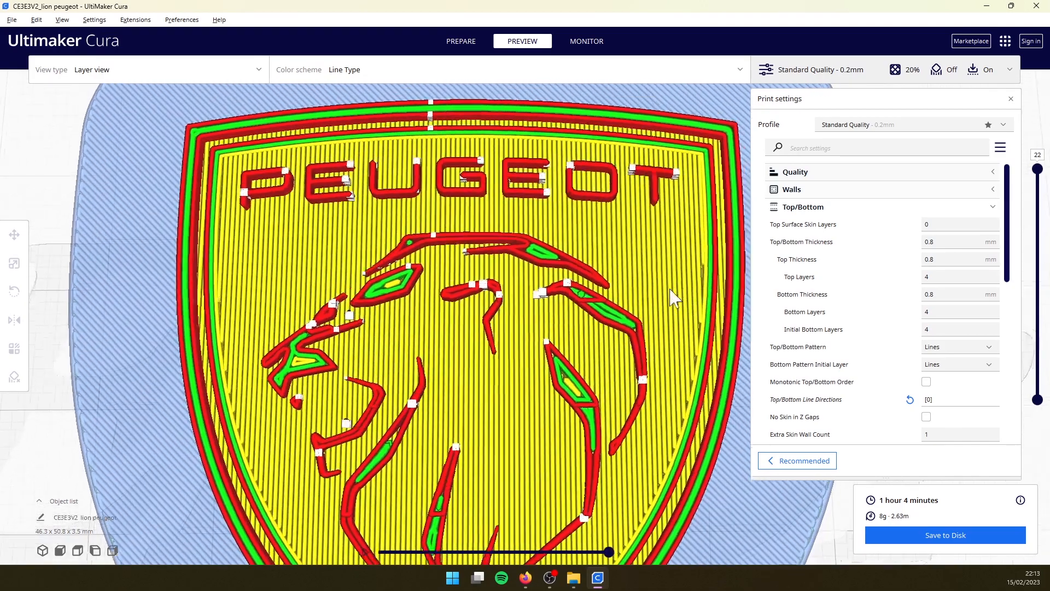
{"action": "middle_click_drag", "start_coordinate": [669, 288], "coordinate": [606, 296]}
{"action": "scroll", "coordinate": [535, 326], "scroll_direction": "up", "scroll_amount": 2}
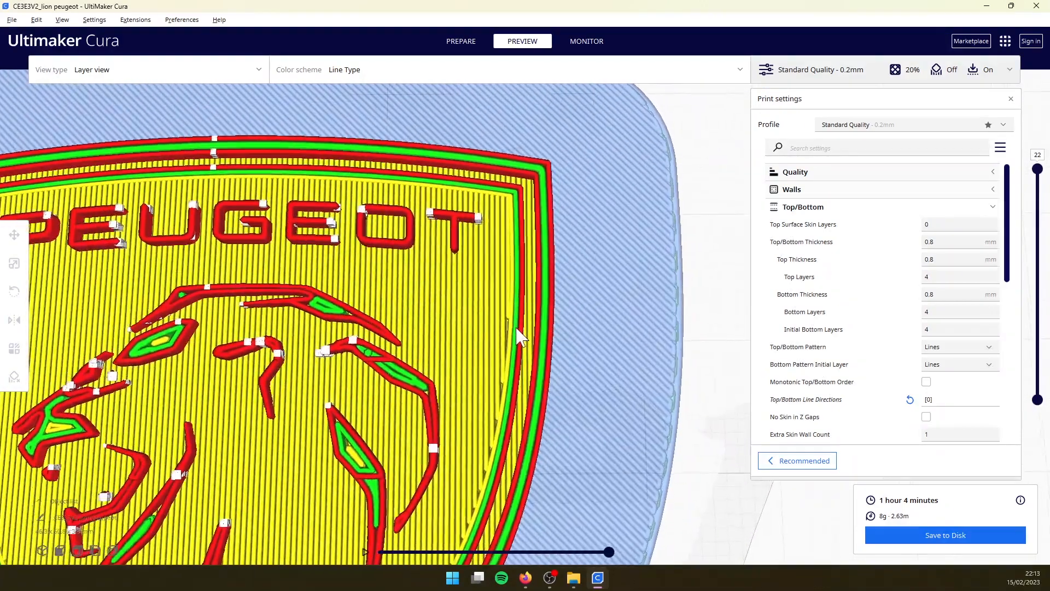
{"action": "scroll", "coordinate": [889, 381], "scroll_direction": "down", "scroll_amount": 2}
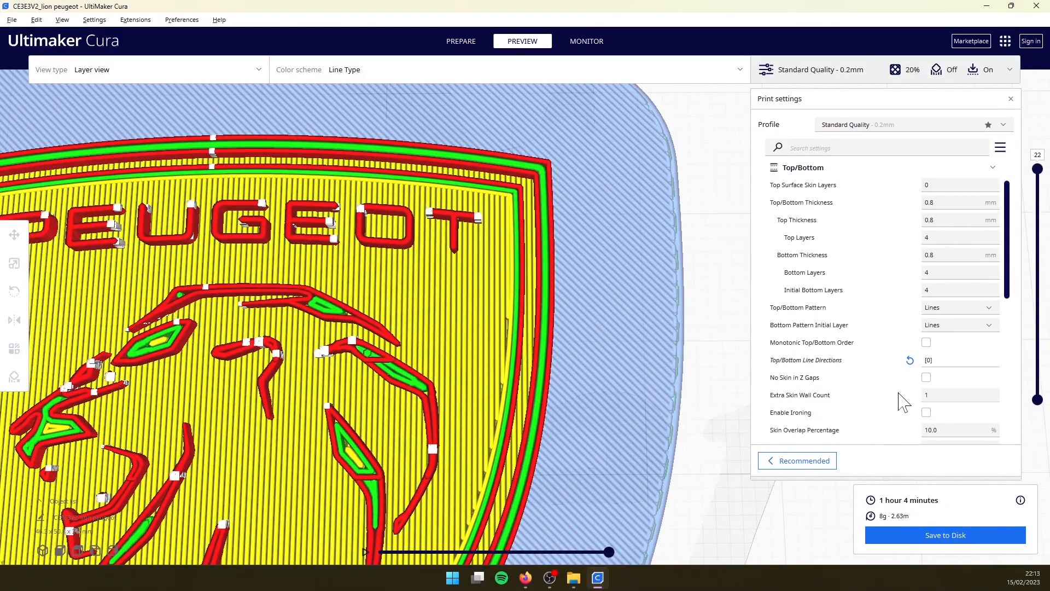
{"action": "scroll", "coordinate": [922, 421], "scroll_direction": "down", "scroll_amount": 2}
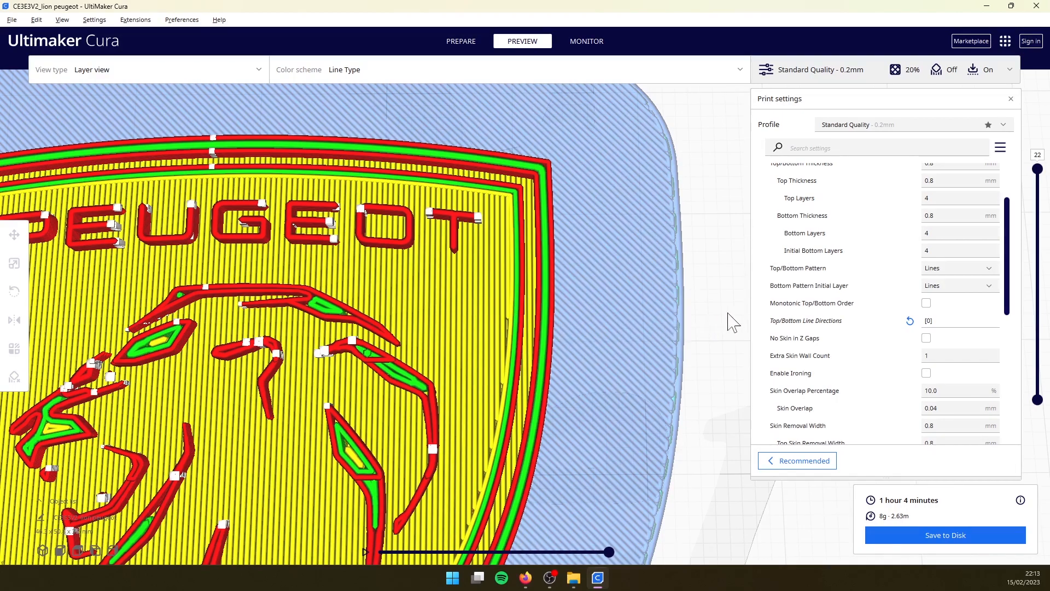
{"action": "scroll", "coordinate": [870, 290], "scroll_direction": "up", "scroll_amount": 4}
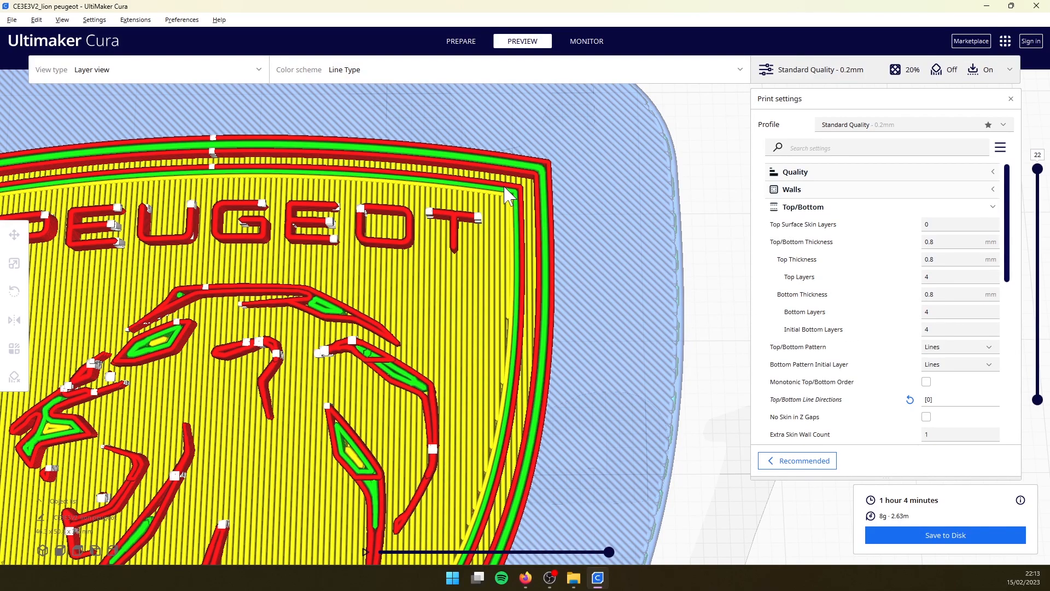
Examine the skin lines around the lion and lettering up close, and view the whole shield and raft on the build plate.
{"action": "middle_click_drag", "start_coordinate": [345, 241], "coordinate": [525, 215]}
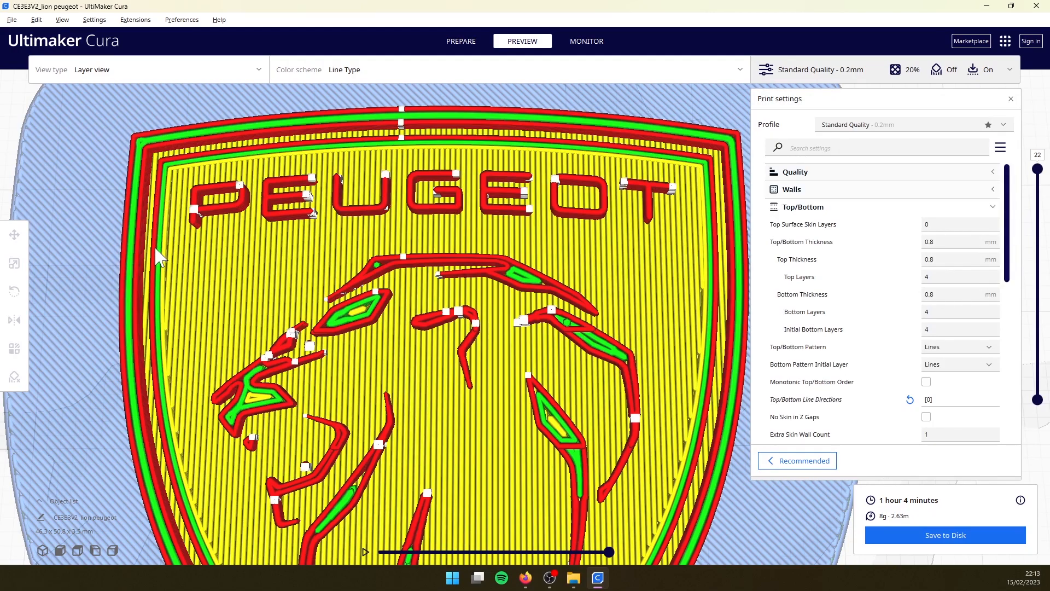
{"action": "middle_click_drag", "start_coordinate": [590, 326], "coordinate": [628, 282]}
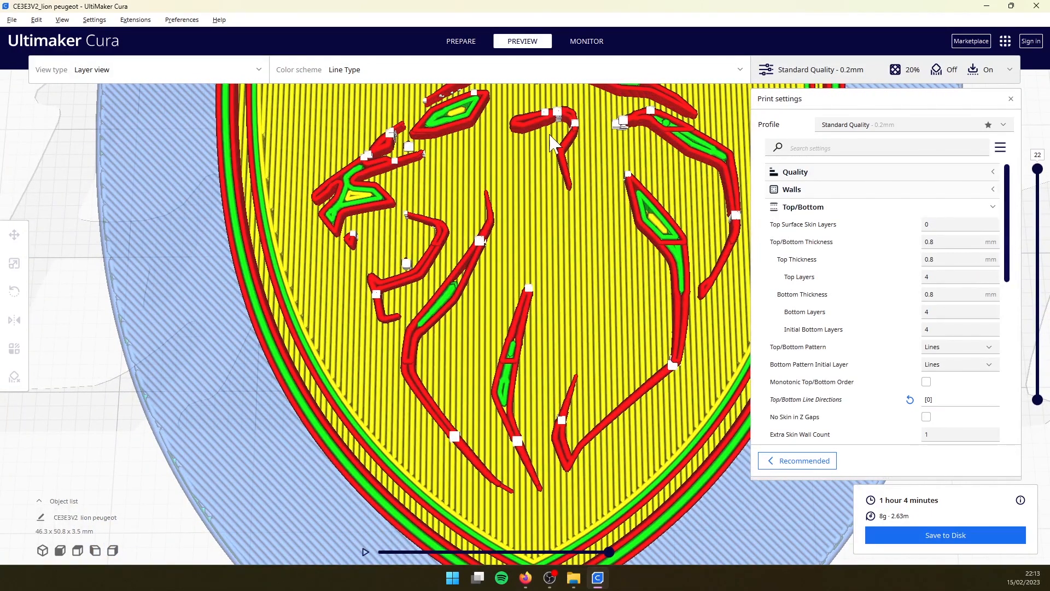
{"action": "scroll", "coordinate": [569, 347], "scroll_direction": "down", "scroll_amount": 8}
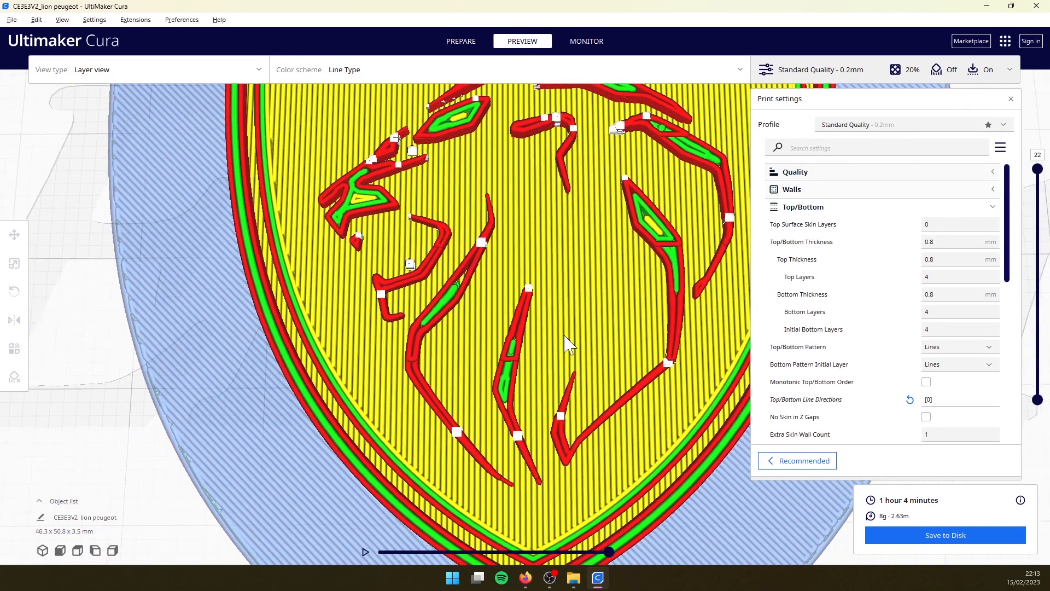
{"action": "scroll", "coordinate": [569, 347], "scroll_direction": "up", "scroll_amount": 5}
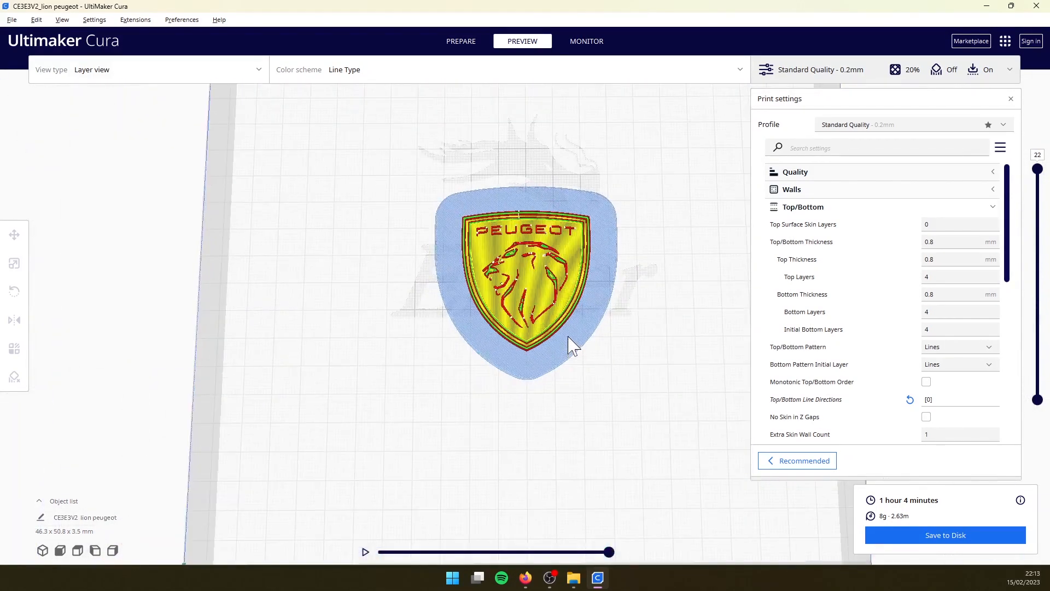
{"action": "scroll", "coordinate": [547, 235], "scroll_direction": "up", "scroll_amount": 4}
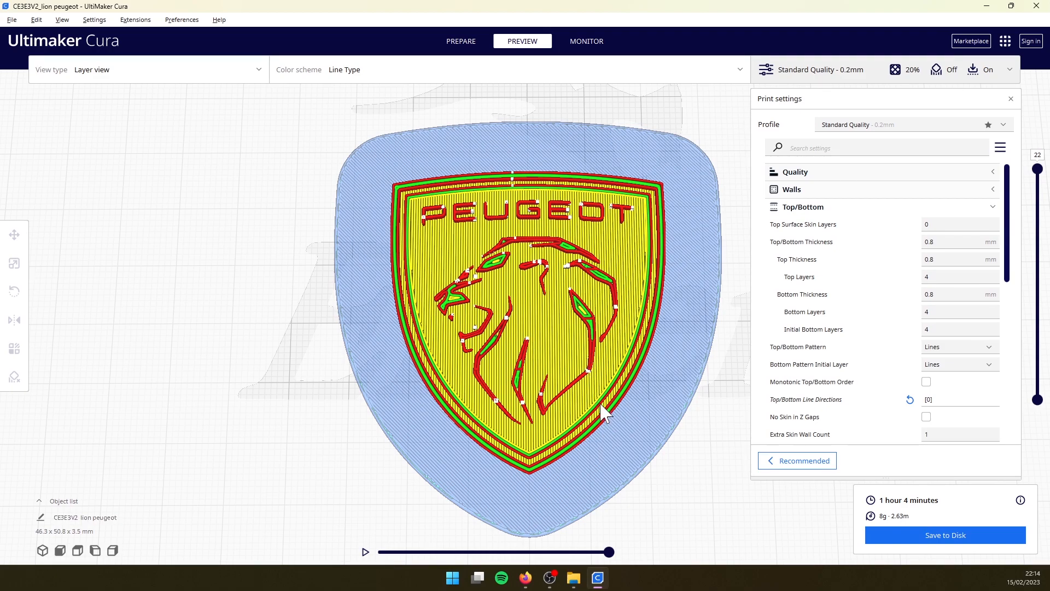
{"action": "scroll", "coordinate": [624, 453], "scroll_direction": "up", "scroll_amount": 2}
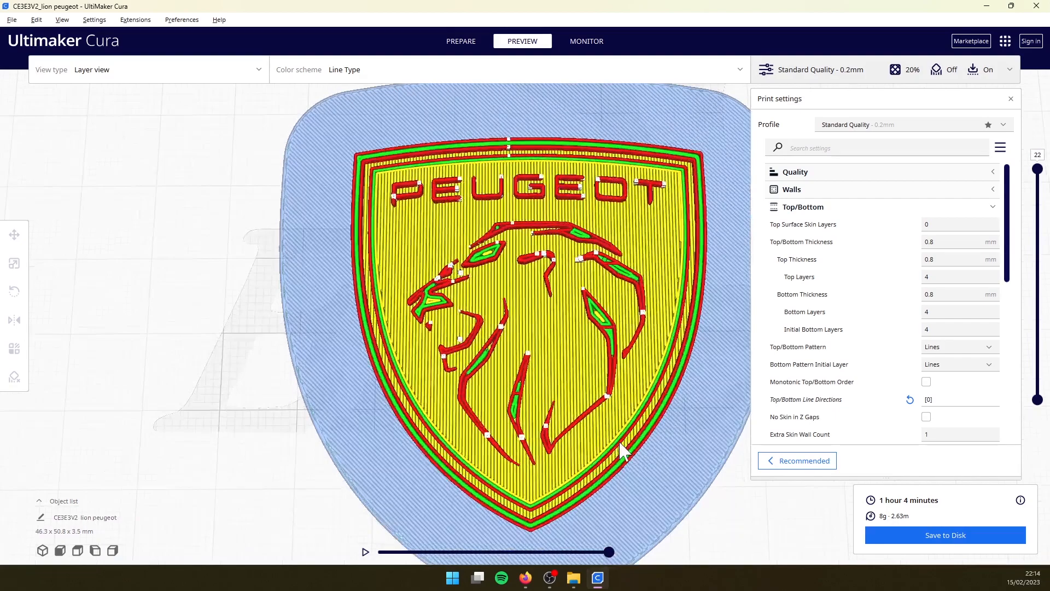
{"action": "scroll", "coordinate": [623, 453], "scroll_direction": "down", "scroll_amount": 5}
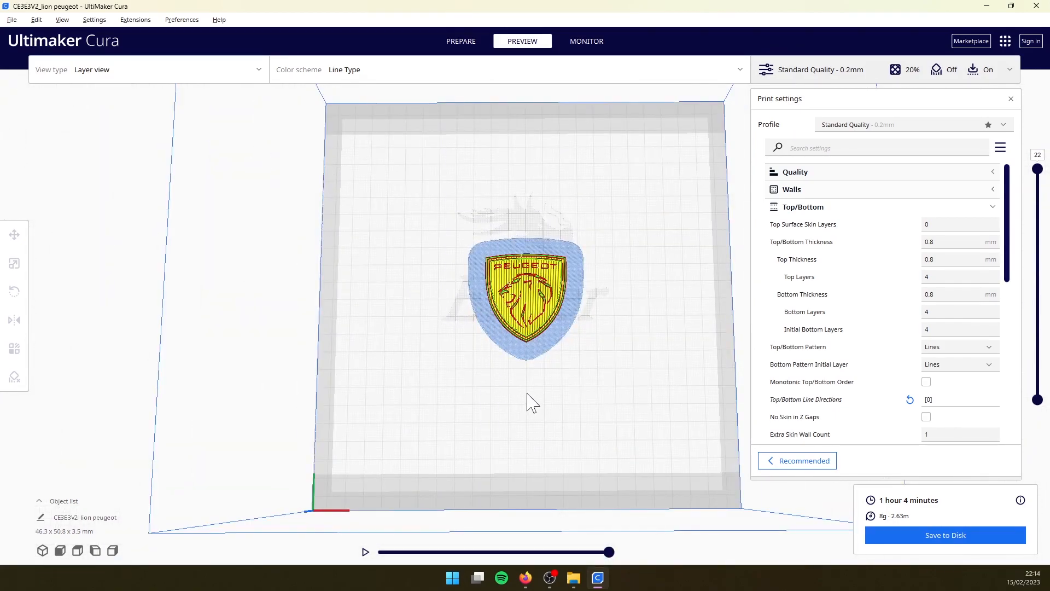
{"action": "scroll", "coordinate": [528, 300], "scroll_direction": "up", "scroll_amount": 3}
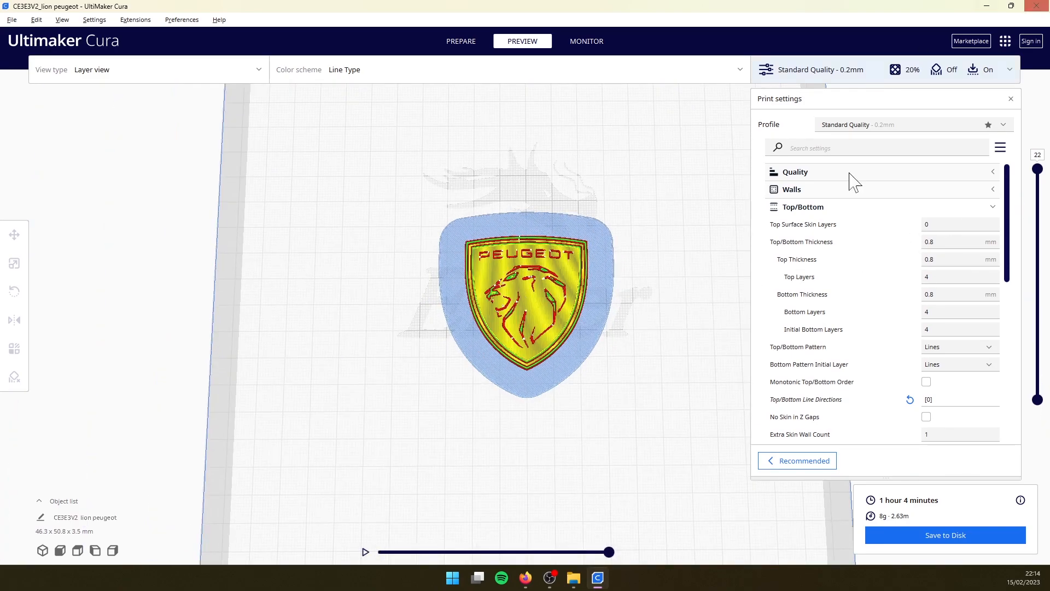
Switch the print profile to Dynamic Quality - 0.16 mm, keep the customized settings and slice the model.
{"action": "left_click", "coordinate": [877, 126]}
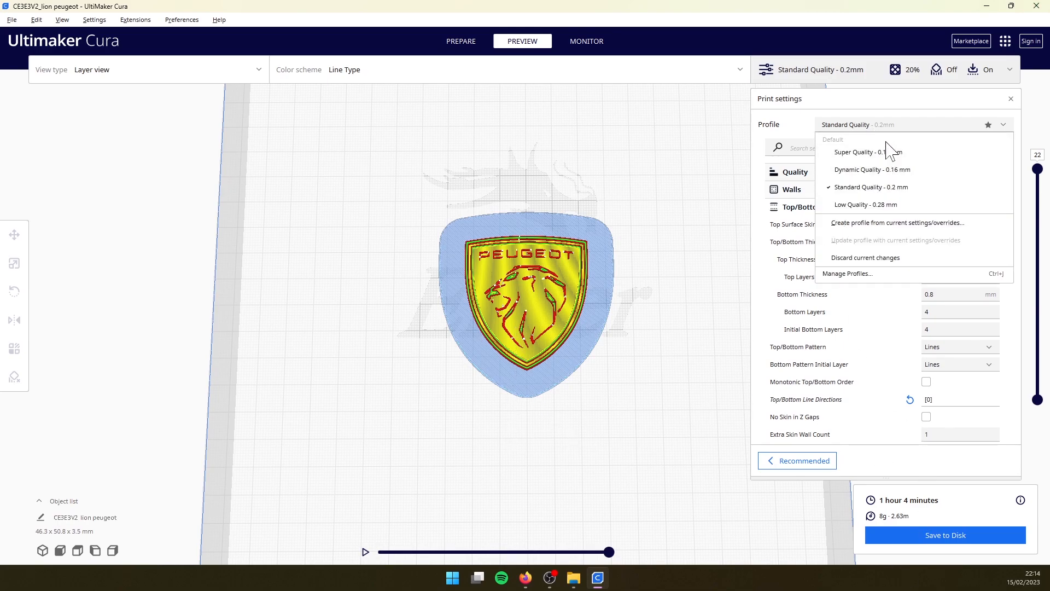
{"action": "left_click", "coordinate": [872, 171]}
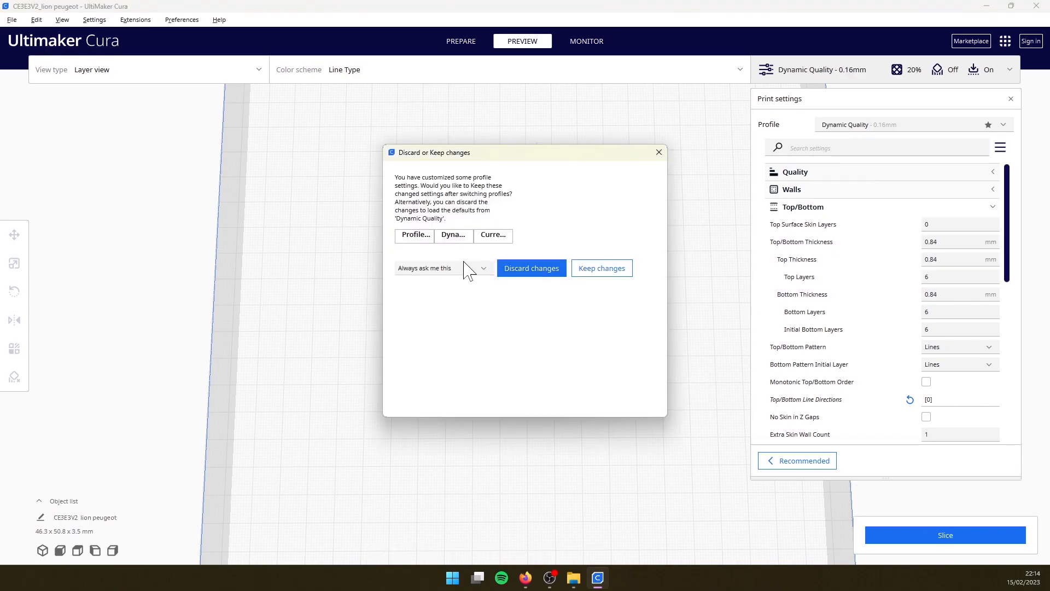
{"action": "left_click", "coordinate": [602, 273]}
{"action": "left_click", "coordinate": [935, 533]}
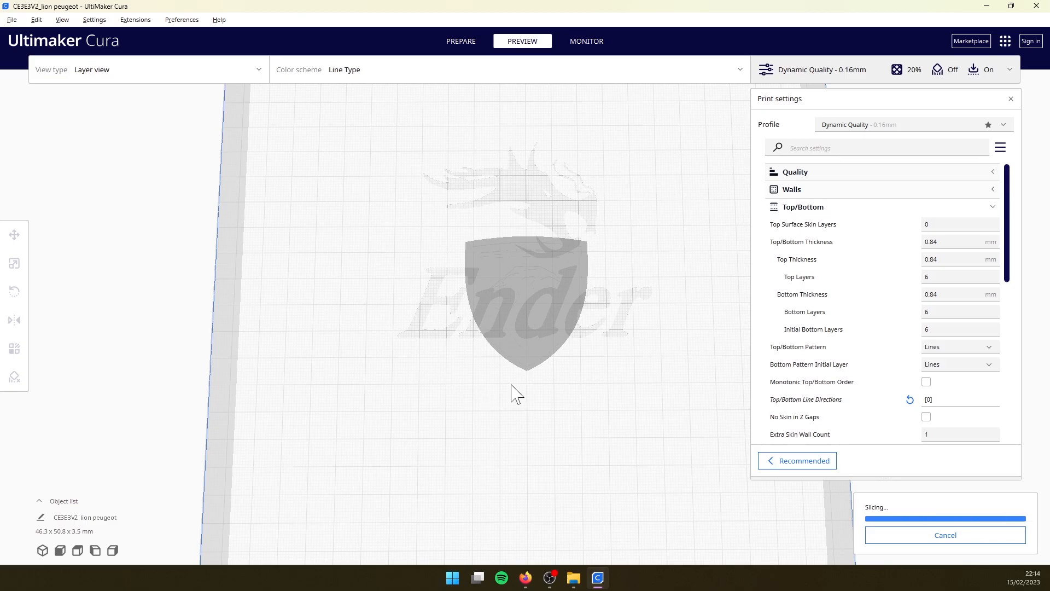
Inspect the sliced shield from a low oblique angle, checking the stacked wall layers, raised lion outlines and raft up close.
{"action": "scroll", "coordinate": [516, 388], "scroll_direction": "up", "scroll_amount": 1}
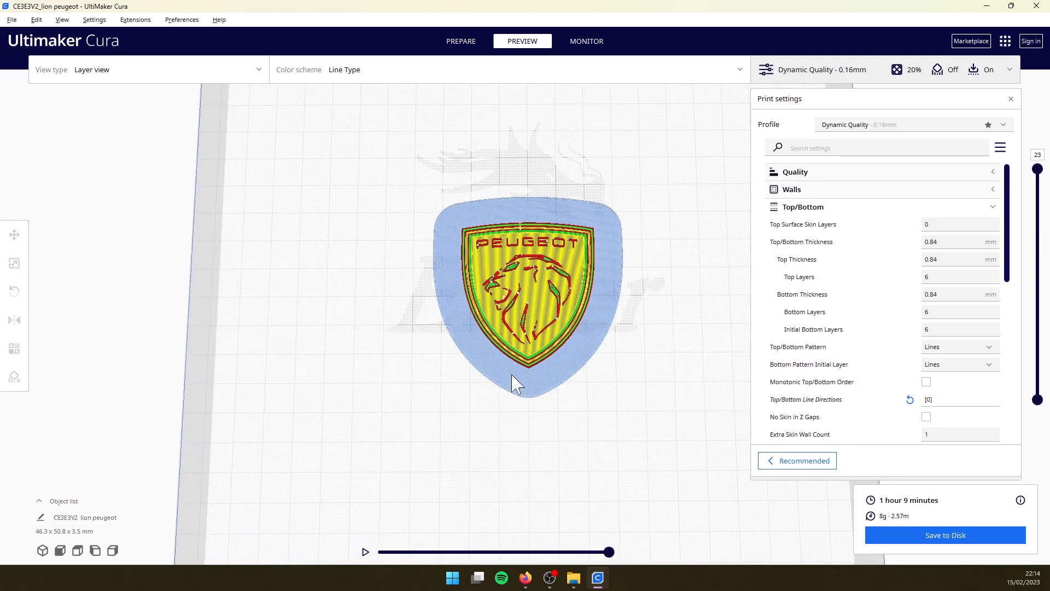
{"action": "middle_click_drag", "start_coordinate": [476, 387], "coordinate": [567, 401]}
{"action": "right_click_drag", "start_coordinate": [567, 401], "coordinate": [551, 437]}
{"action": "scroll", "coordinate": [551, 437], "scroll_direction": "up", "scroll_amount": 6}
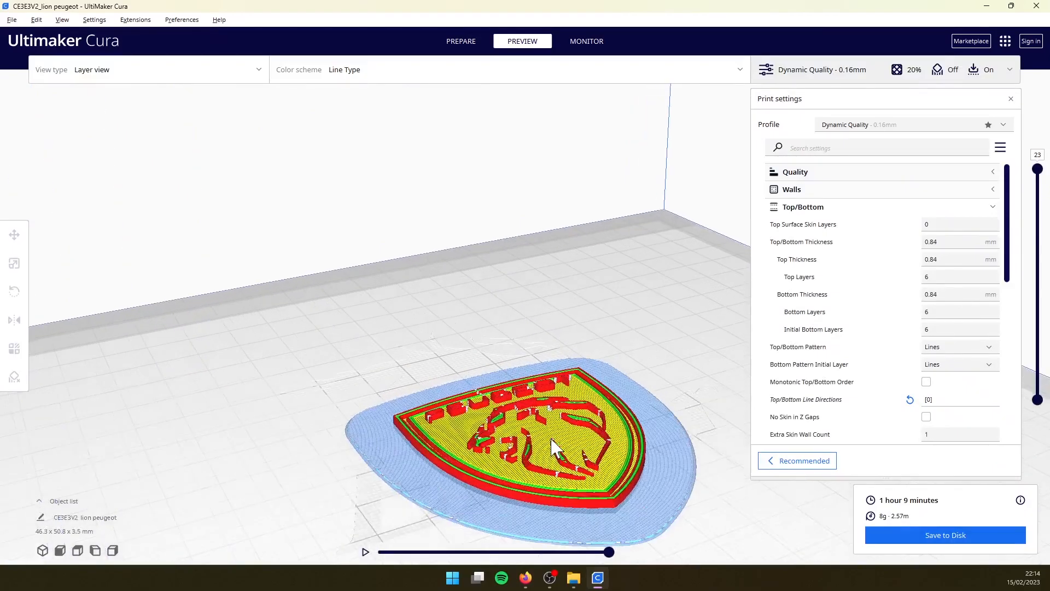
{"action": "scroll", "coordinate": [557, 431], "scroll_direction": "up", "scroll_amount": 8}
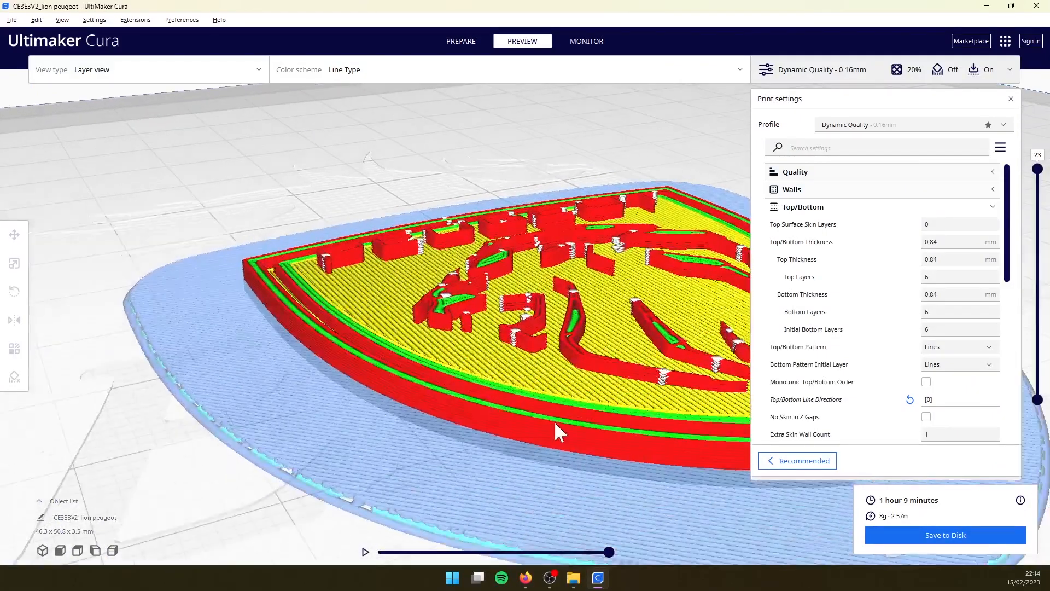
{"action": "scroll", "coordinate": [536, 435], "scroll_direction": "down", "scroll_amount": 3}
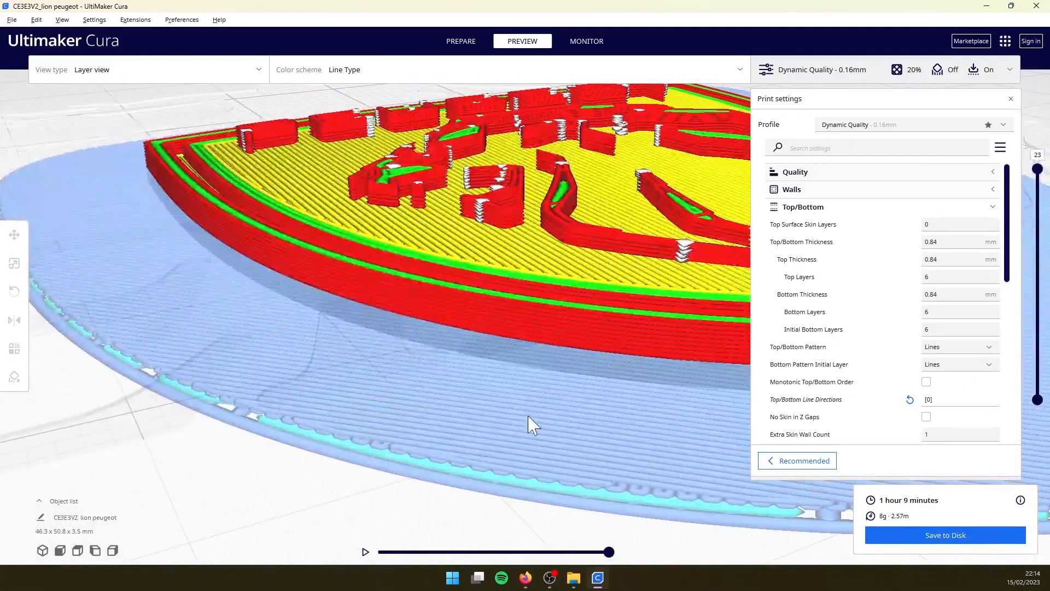
{"action": "scroll", "coordinate": [522, 394], "scroll_direction": "up", "scroll_amount": 4}
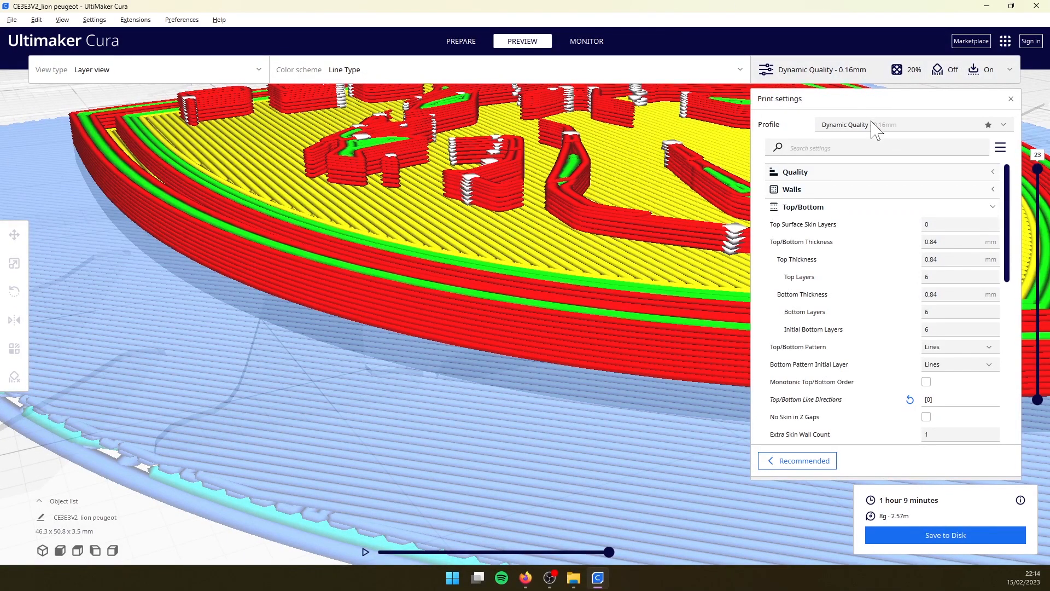
Switch the print profile to Super Quality - 0.12 mm, keep the customized settings and slice the model.
{"action": "left_click", "coordinate": [854, 129]}
{"action": "left_click", "coordinate": [861, 152]}
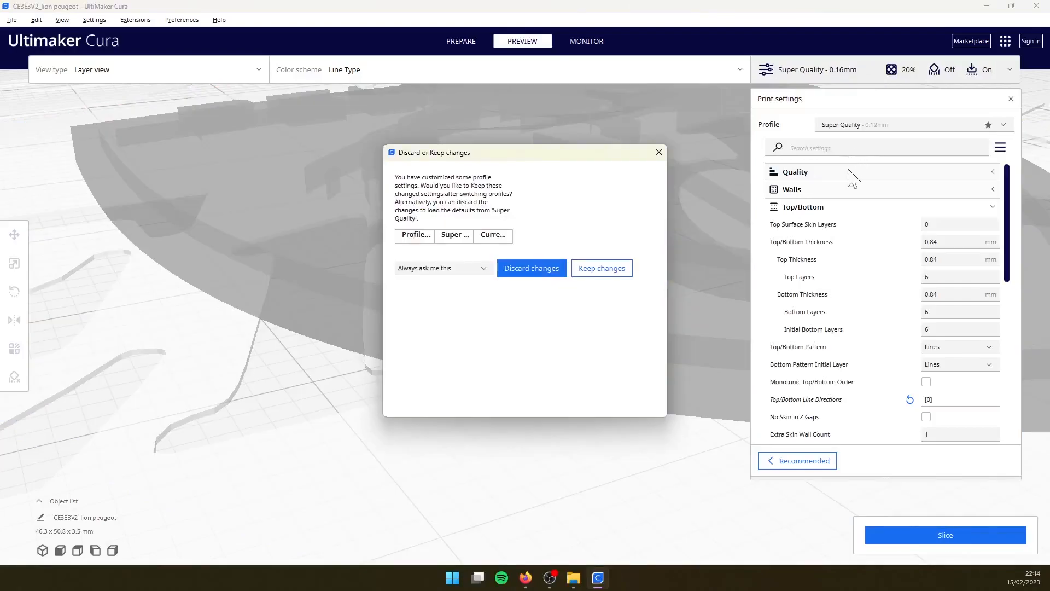
{"action": "left_click", "coordinate": [615, 271]}
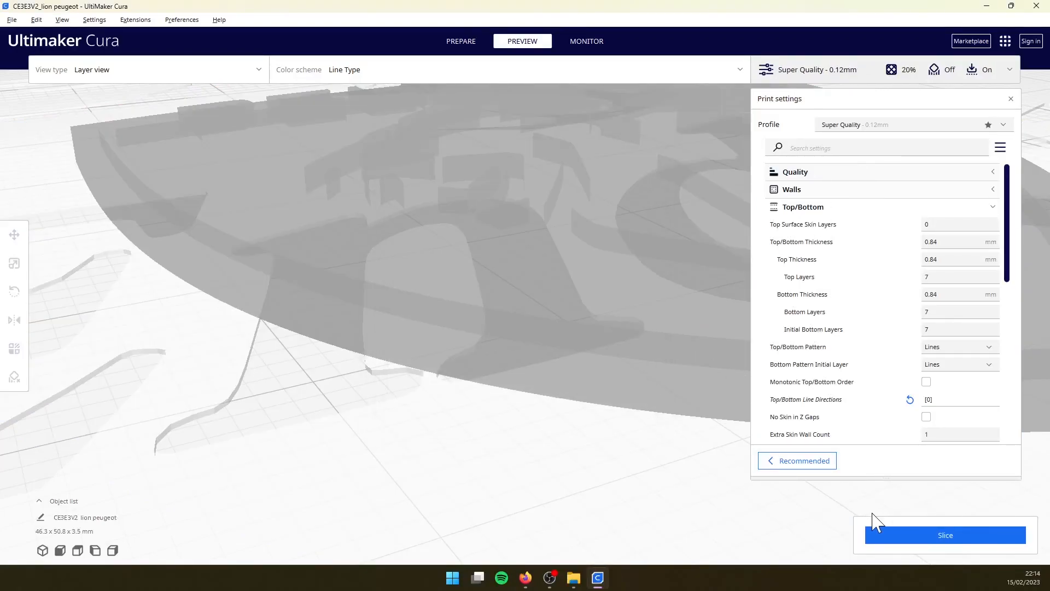
{"action": "left_click", "coordinate": [876, 536]}
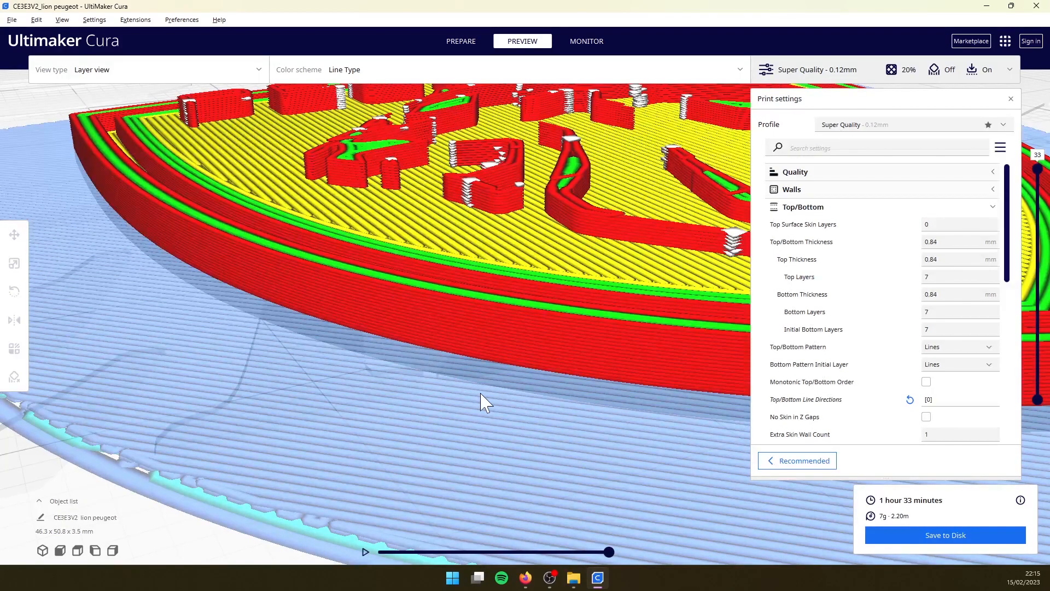
Examine the thinner stacked wall layers from a low angle, and view the whole sliced shield and raft from above.
{"action": "scroll", "coordinate": [487, 391], "scroll_direction": "down", "scroll_amount": 1}
{"action": "scroll", "coordinate": [489, 334], "scroll_direction": "down", "scroll_amount": 1}
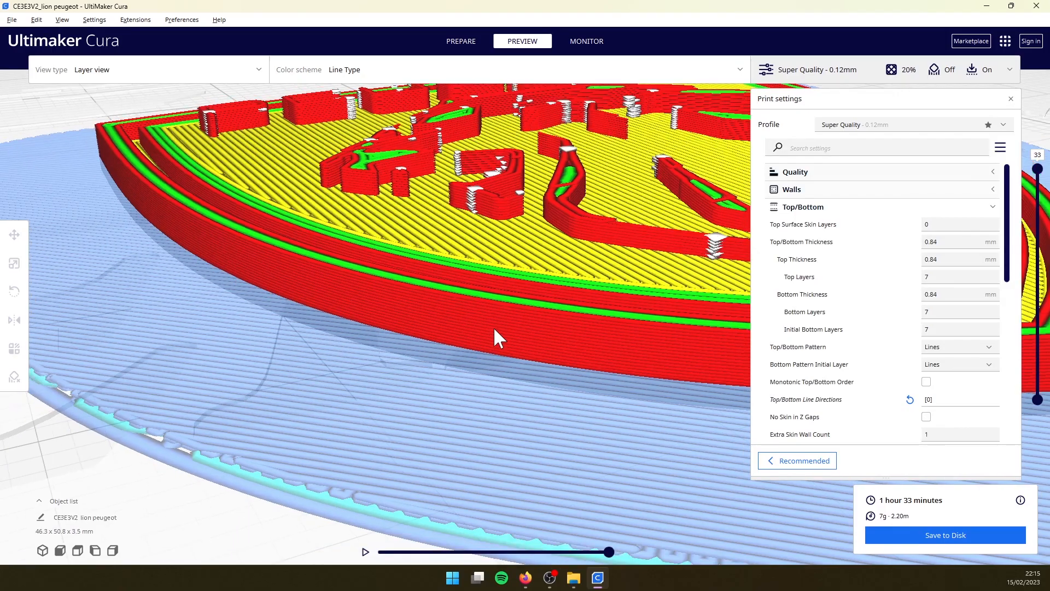
{"action": "scroll", "coordinate": [544, 331], "scroll_direction": "down", "scroll_amount": 1}
{"action": "right_click_drag", "start_coordinate": [548, 338], "coordinate": [547, 414]}
{"action": "scroll", "coordinate": [551, 412], "scroll_direction": "down", "scroll_amount": 5}
{"action": "right_click_drag", "start_coordinate": [609, 295], "coordinate": [605, 368]}
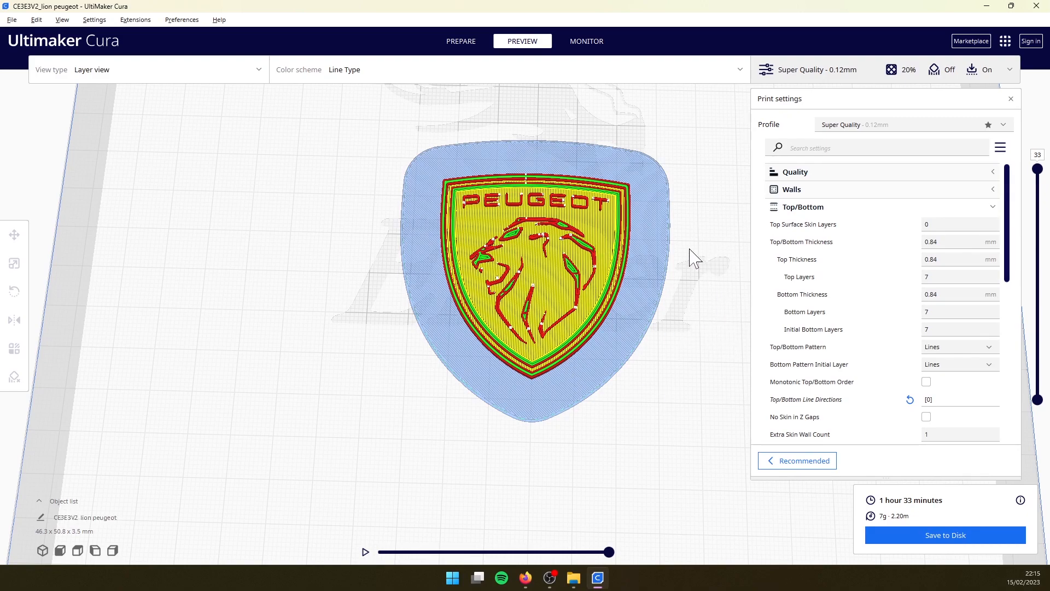
Review the available print profiles and the speed settings, including the print speed, and close the print settings.
{"action": "left_click", "coordinate": [847, 126]}
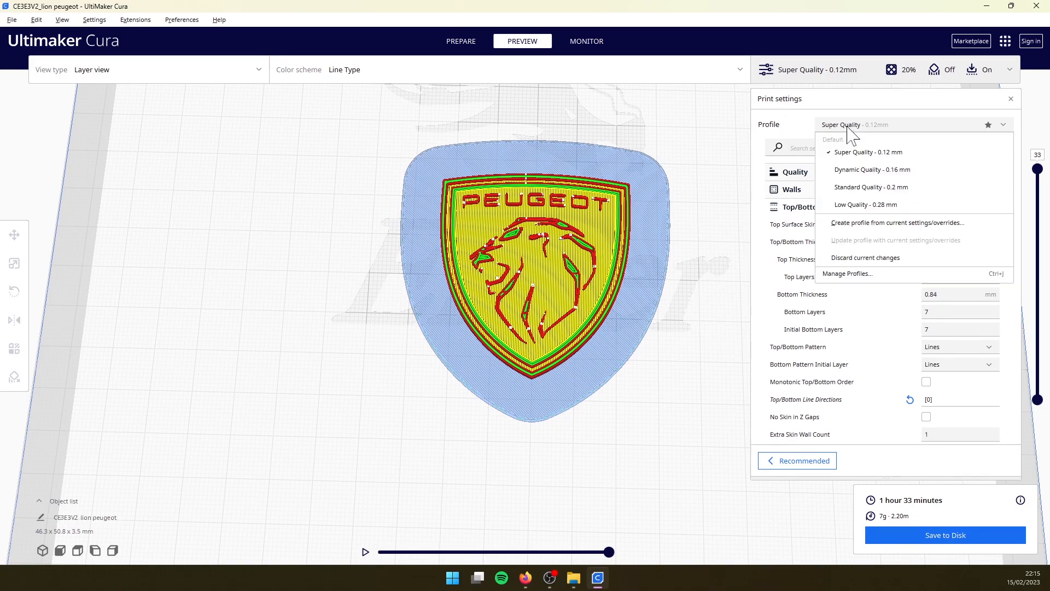
{"action": "left_click", "coordinate": [847, 126]}
{"action": "left_click", "coordinate": [846, 213]}
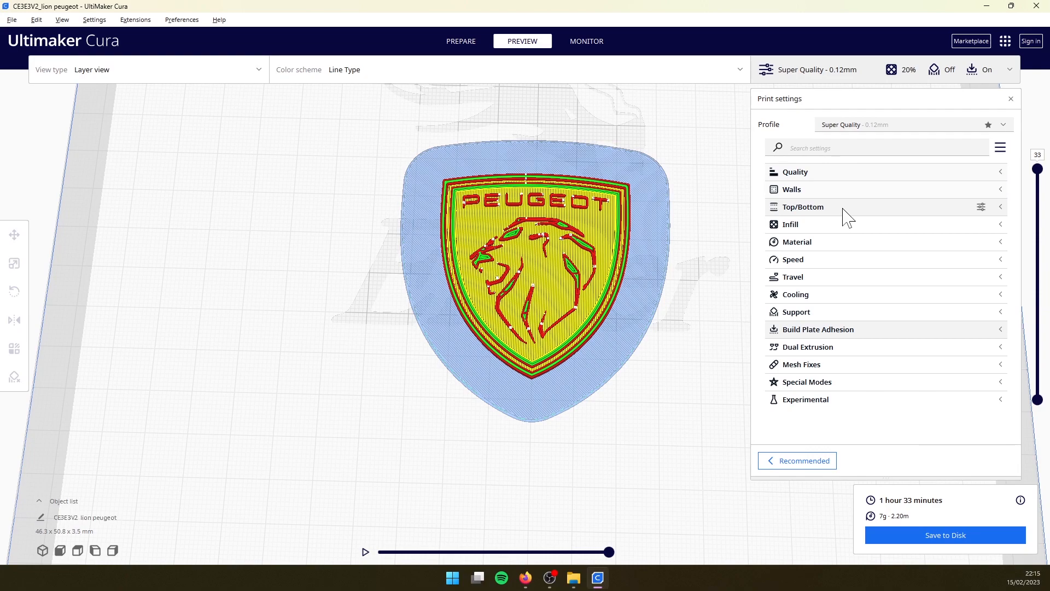
{"action": "left_click", "coordinate": [816, 263]}
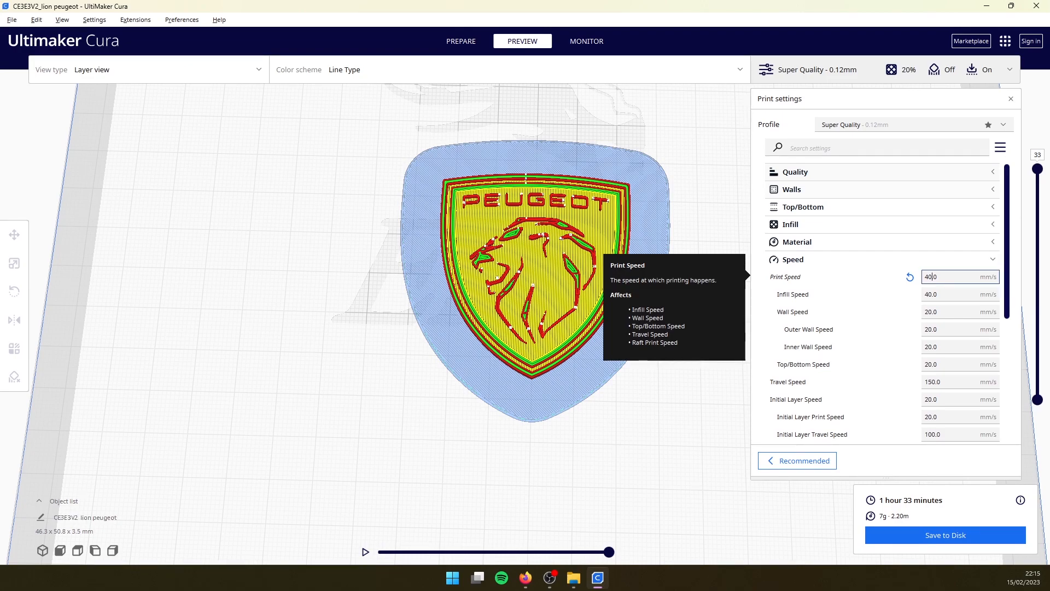
{"action": "left_click", "coordinate": [1010, 99]}
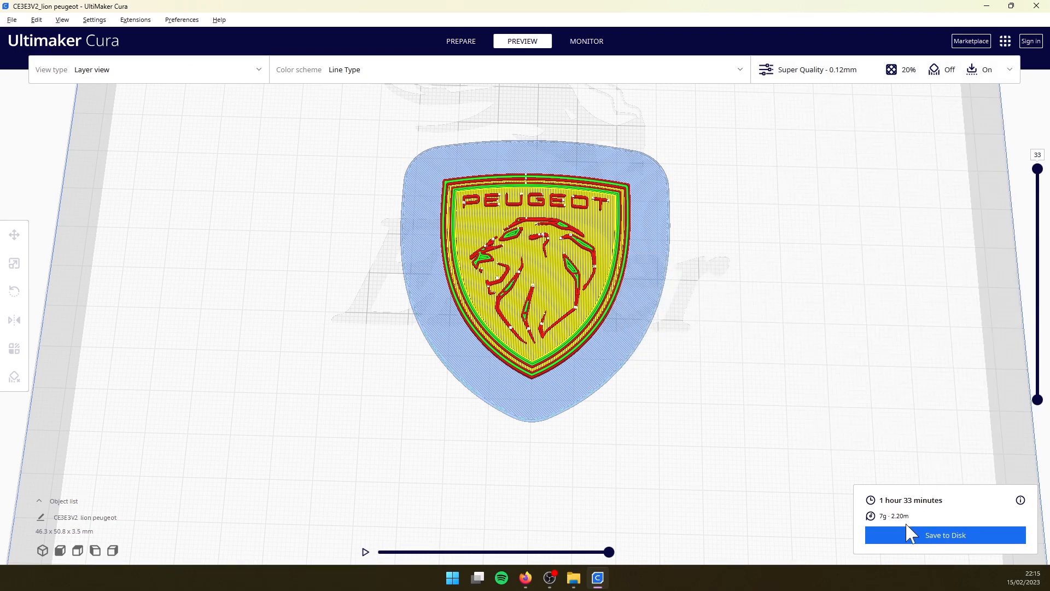
Scale the shield uniformly to 45% in the prepare stage and slice it again.
{"action": "left_click", "coordinate": [457, 42]}
{"action": "left_click", "coordinate": [462, 281]}
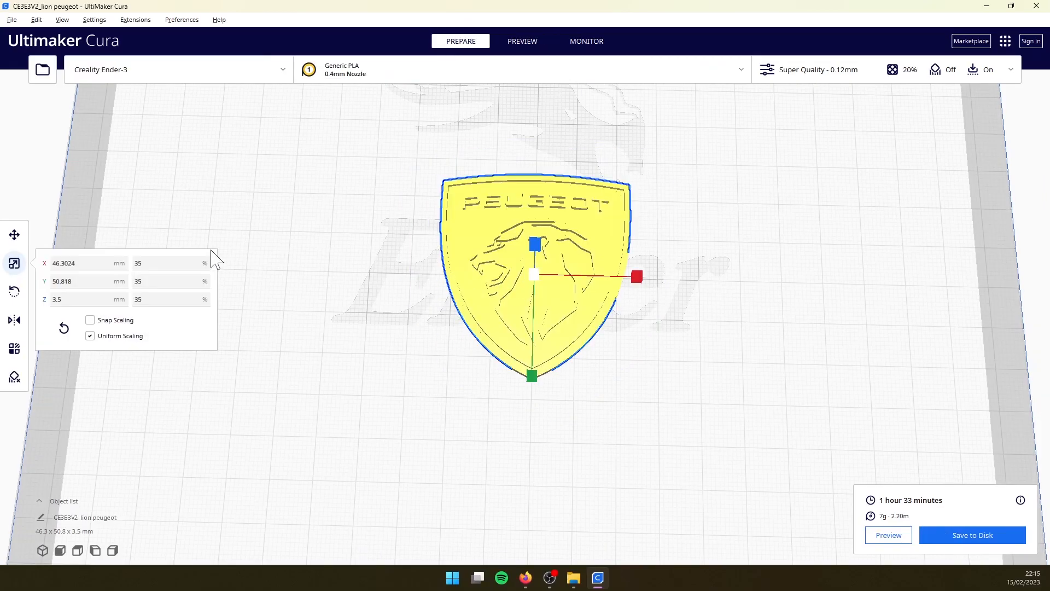
{"action": "left_click_drag", "start_coordinate": [152, 263], "coordinate": [133, 264]}
{"action": "key", "text": "Tab"}
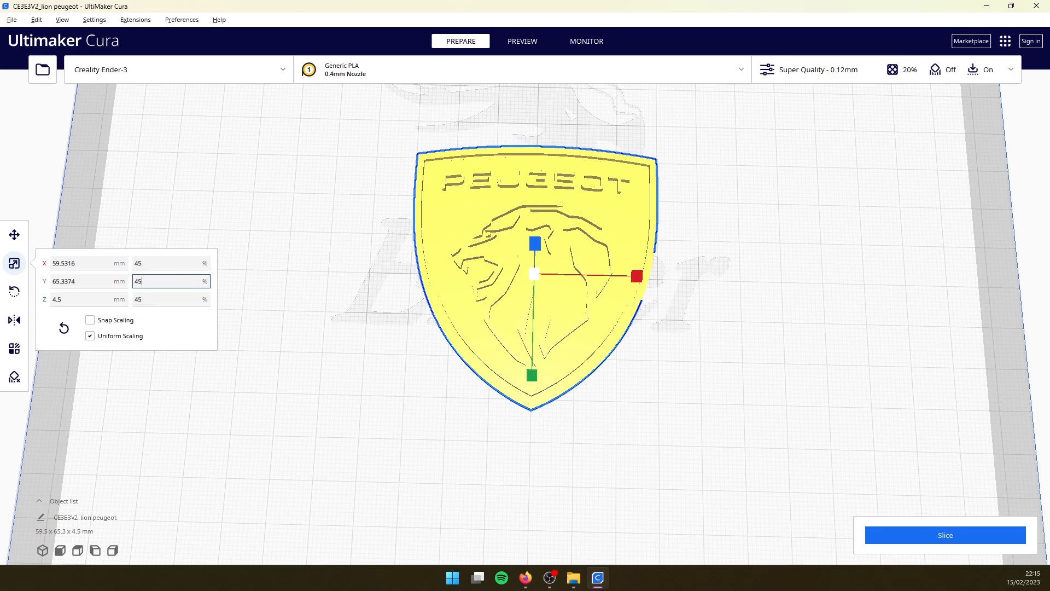
{"action": "left_click", "coordinate": [892, 538]}
{"action": "left_click", "coordinate": [338, 316]}
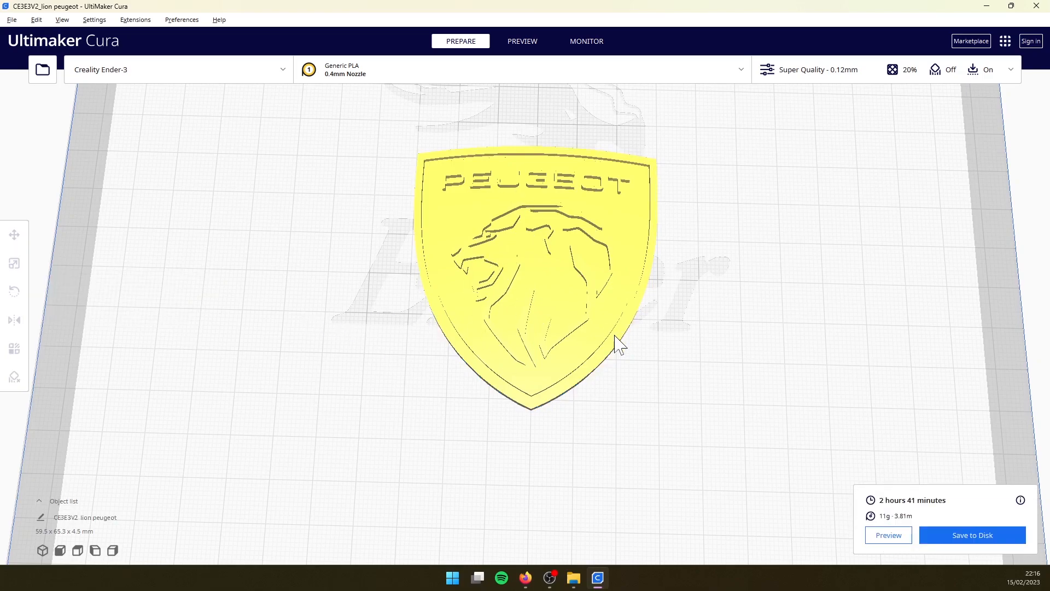
Preview the enlarged shield's layers and examine the lion outlines, skin lines and pointed lower border up close.
{"action": "left_click", "coordinate": [526, 44]}
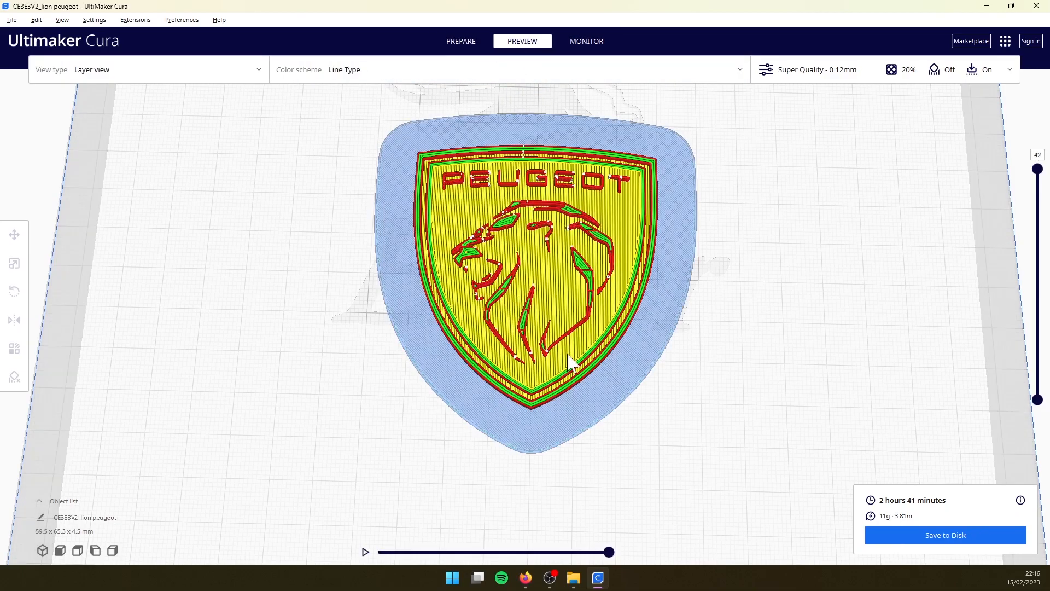
{"action": "scroll", "coordinate": [535, 246], "scroll_direction": "up", "scroll_amount": 8}
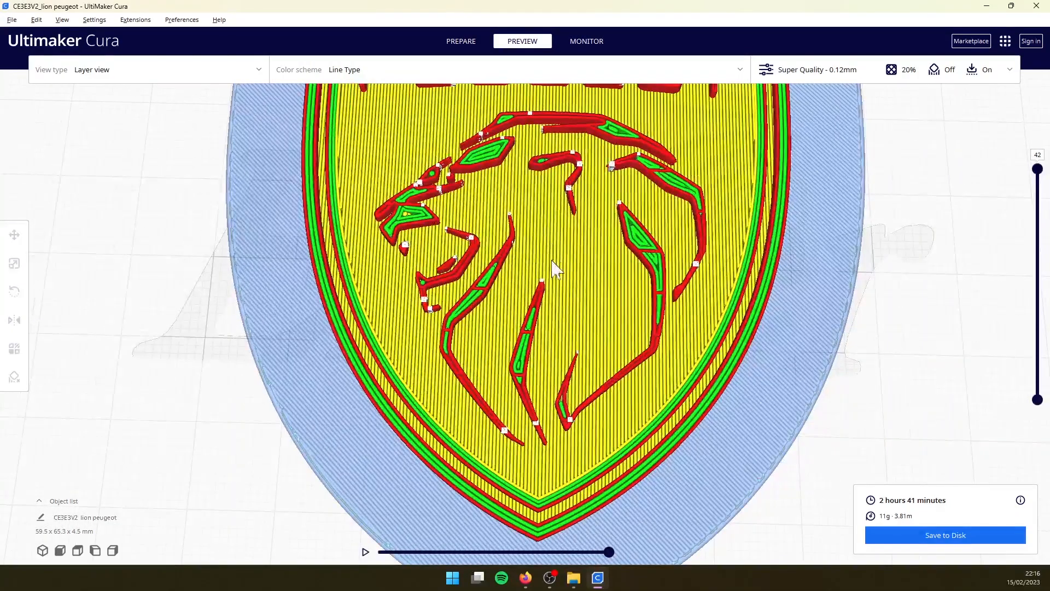
{"action": "scroll", "coordinate": [554, 268], "scroll_direction": "down", "scroll_amount": 4}
{"action": "scroll", "coordinate": [584, 352], "scroll_direction": "up", "scroll_amount": 6}
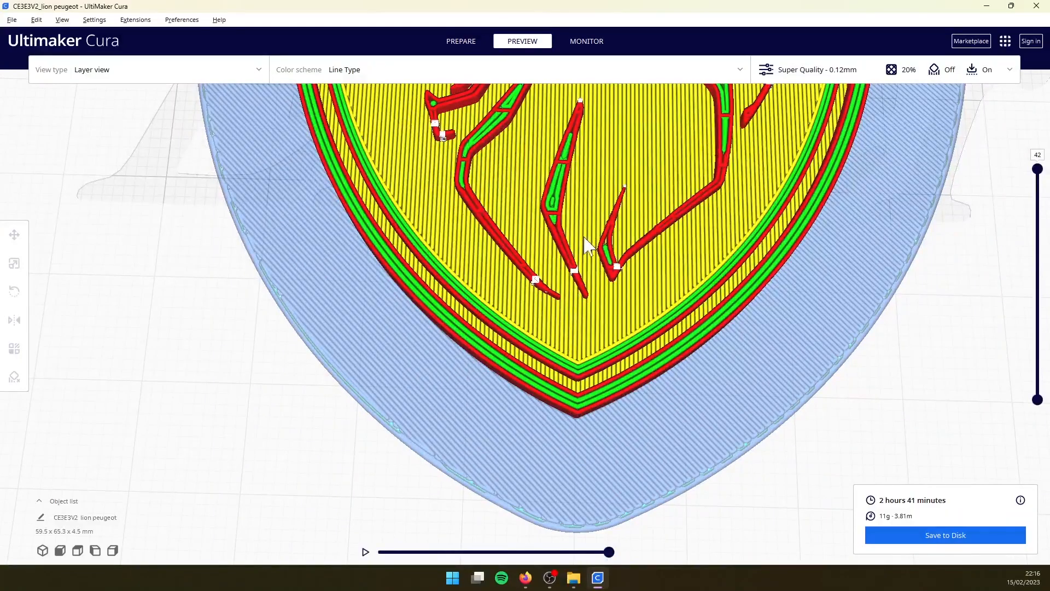
{"action": "middle_click_drag", "start_coordinate": [614, 170], "coordinate": [623, 259]}
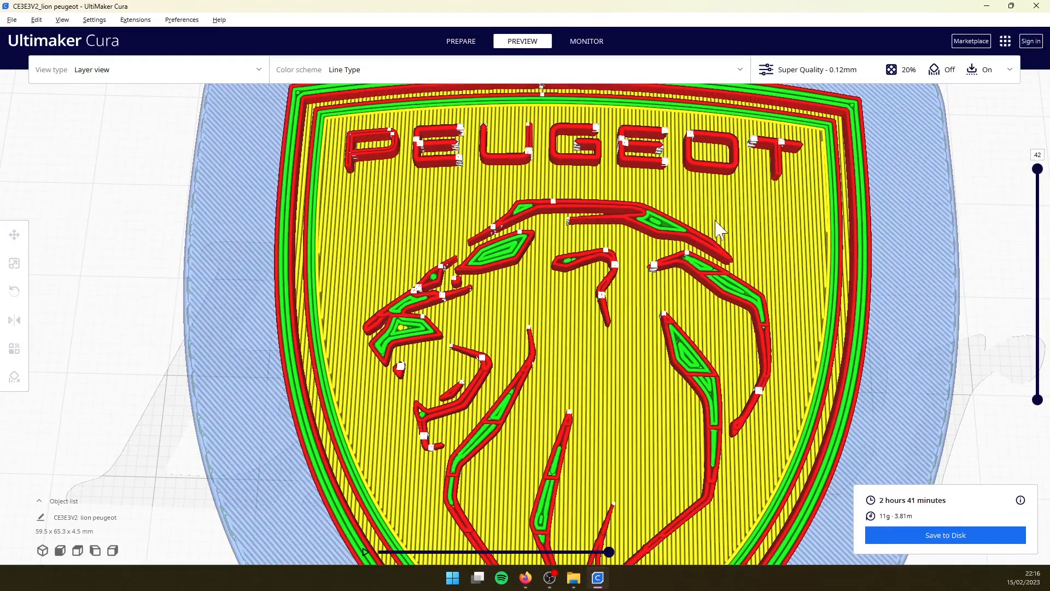
Examine the PEUGEOT lettering and upper border corner up close, and view the whole enlarged shield on the build plate.
{"action": "scroll", "coordinate": [705, 241], "scroll_direction": "down", "scroll_amount": 3}
{"action": "scroll", "coordinate": [673, 274], "scroll_direction": "up", "scroll_amount": 6}
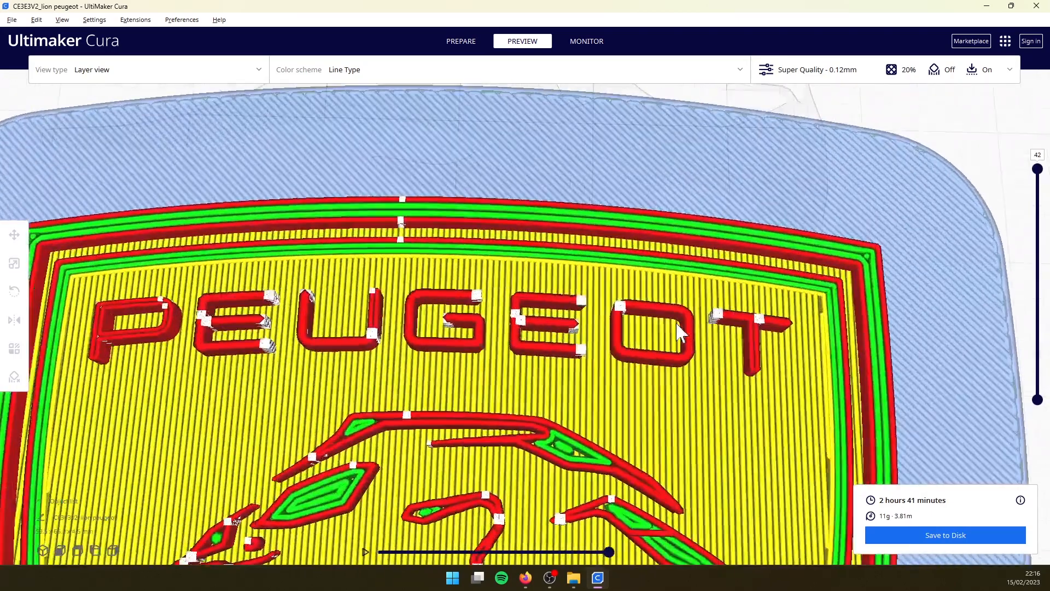
{"action": "scroll", "coordinate": [678, 326], "scroll_direction": "up", "scroll_amount": 2}
{"action": "middle_click_drag", "start_coordinate": [747, 402], "coordinate": [689, 368]}
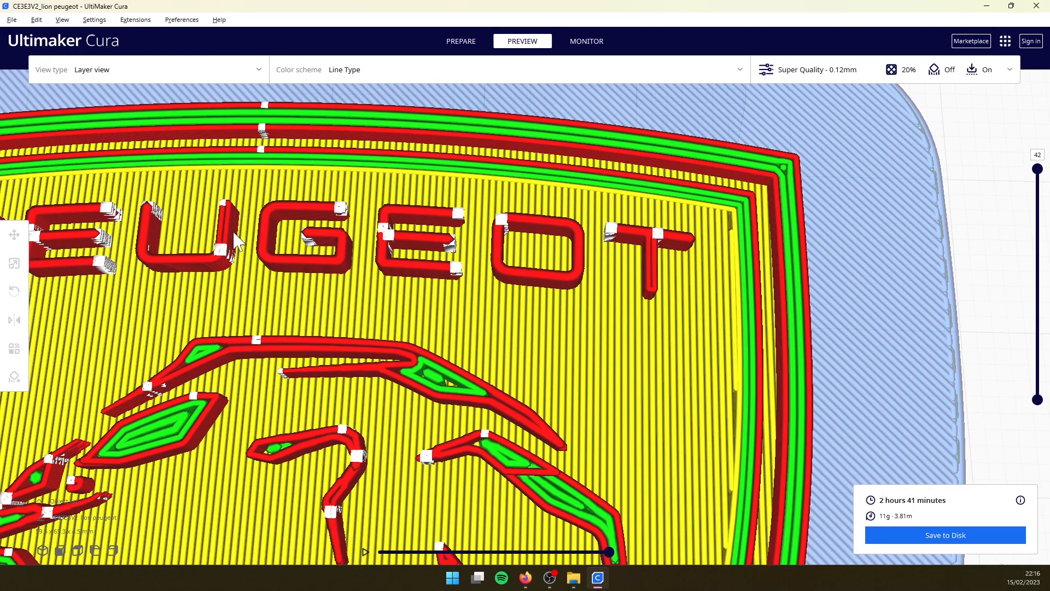
{"action": "middle_click_drag", "start_coordinate": [363, 286], "coordinate": [437, 270]}
{"action": "scroll", "coordinate": [438, 272], "scroll_direction": "up", "scroll_amount": 2}
{"action": "scroll", "coordinate": [441, 280], "scroll_direction": "down", "scroll_amount": 10}
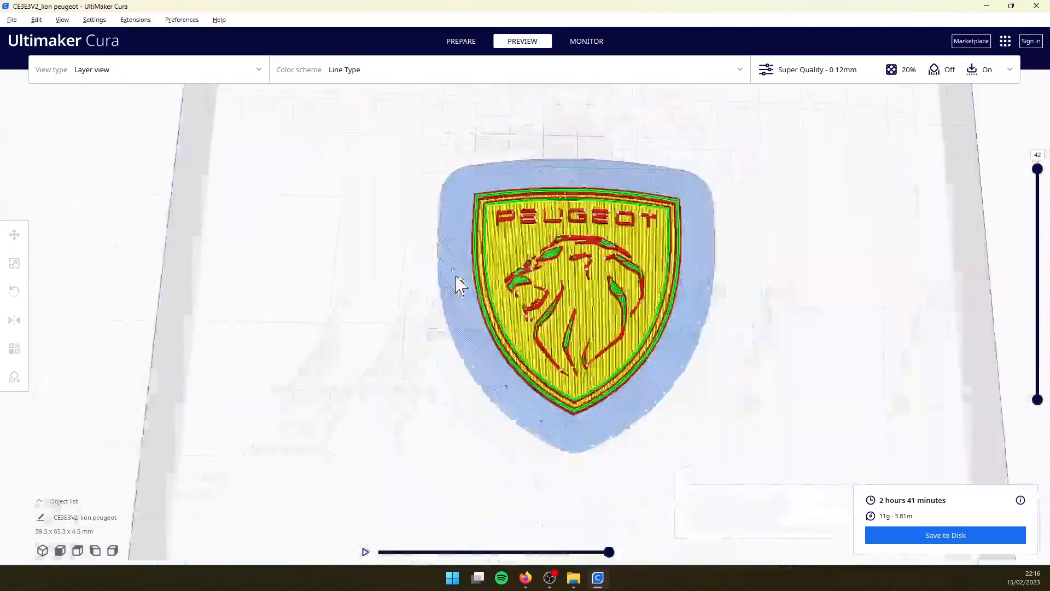
{"action": "scroll", "coordinate": [520, 304], "scroll_direction": "up", "scroll_amount": 3}
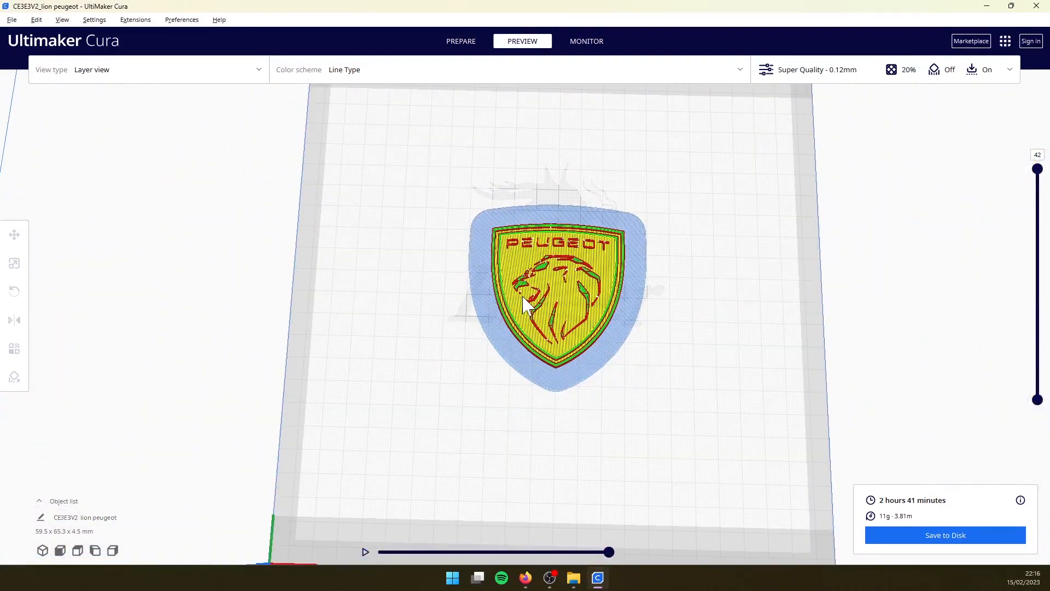
{"action": "scroll", "coordinate": [538, 284], "scroll_direction": "up", "scroll_amount": 2}
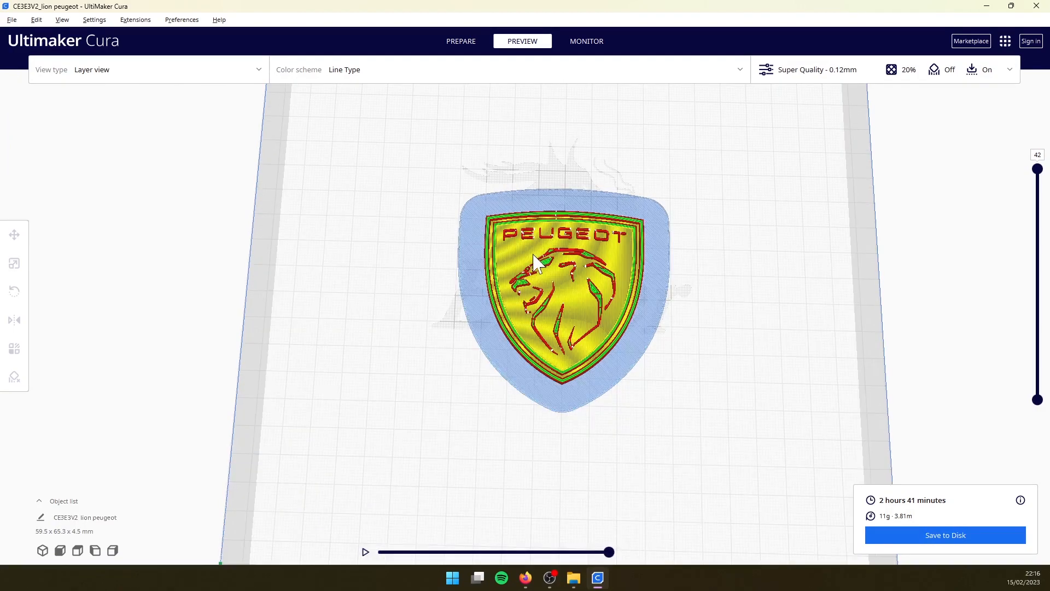